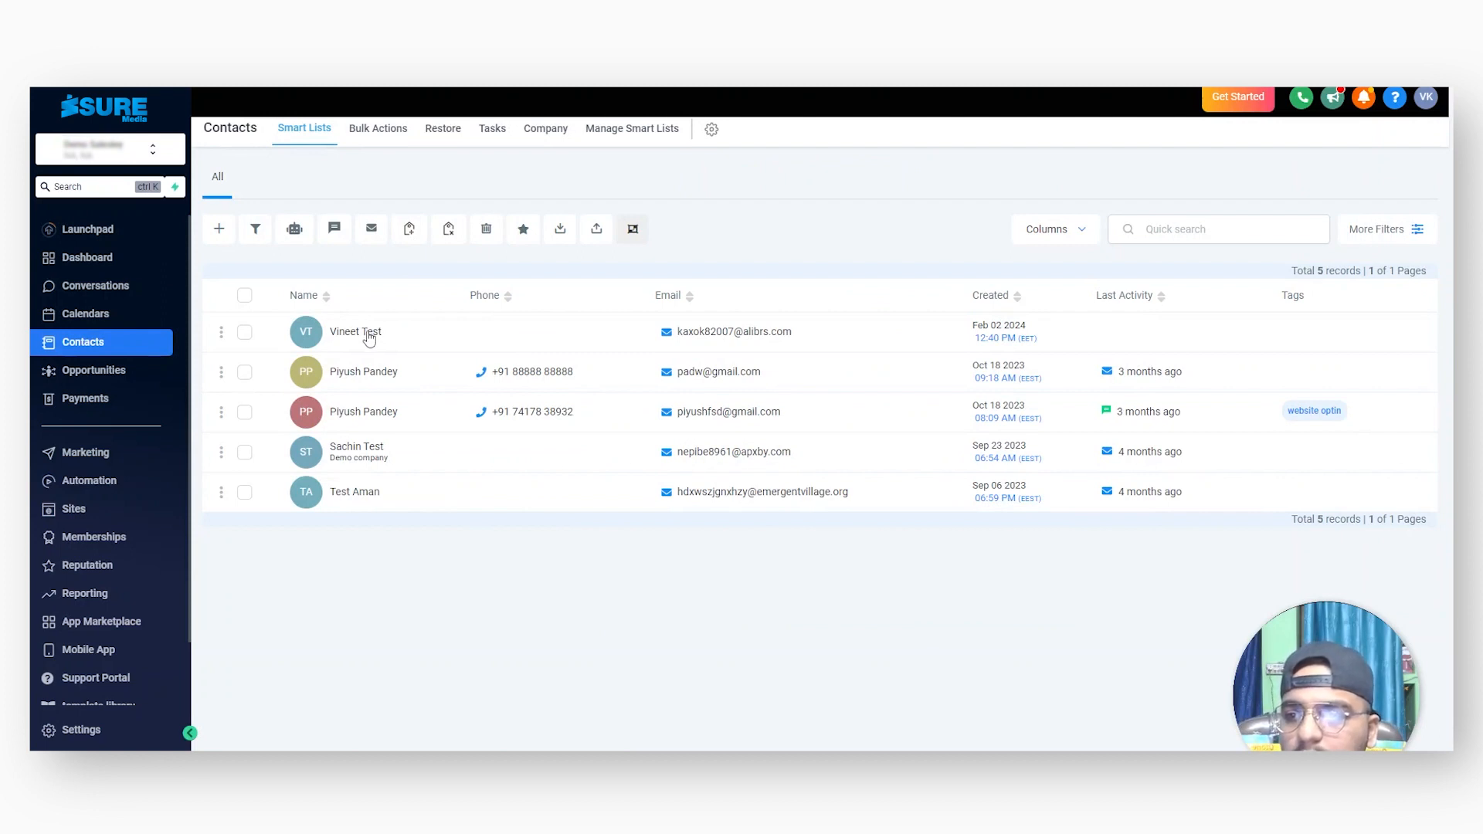
Step: Open the first contact in the list and assign the Salesley Demo offer to it
{"action": "left_click", "coordinate": [370, 338]}
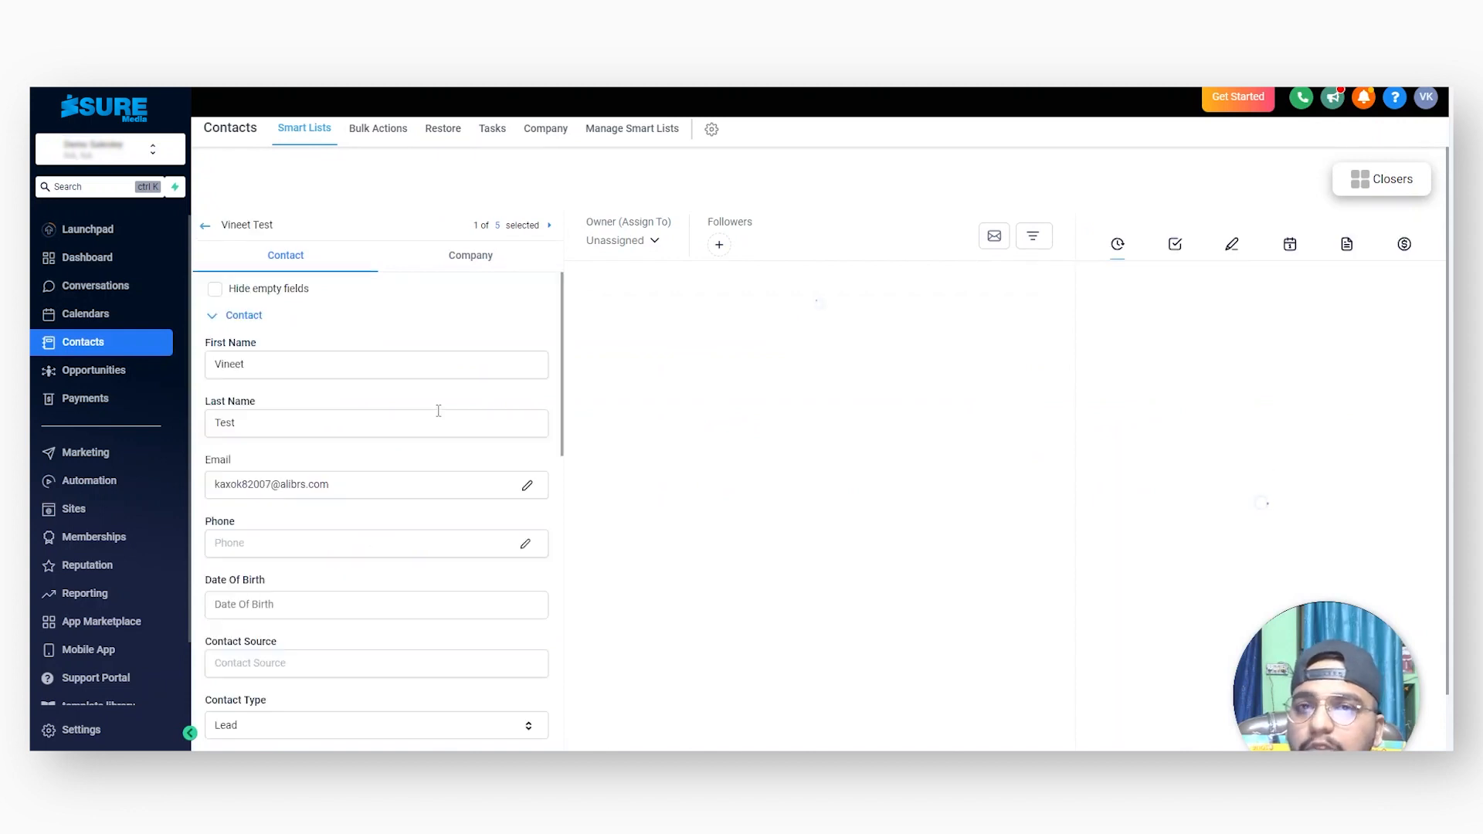
{"action": "scroll", "coordinate": [440, 433], "scroll_direction": "down", "scroll_amount": 3}
{"action": "scroll", "coordinate": [446, 454], "scroll_direction": "down", "scroll_amount": 15}
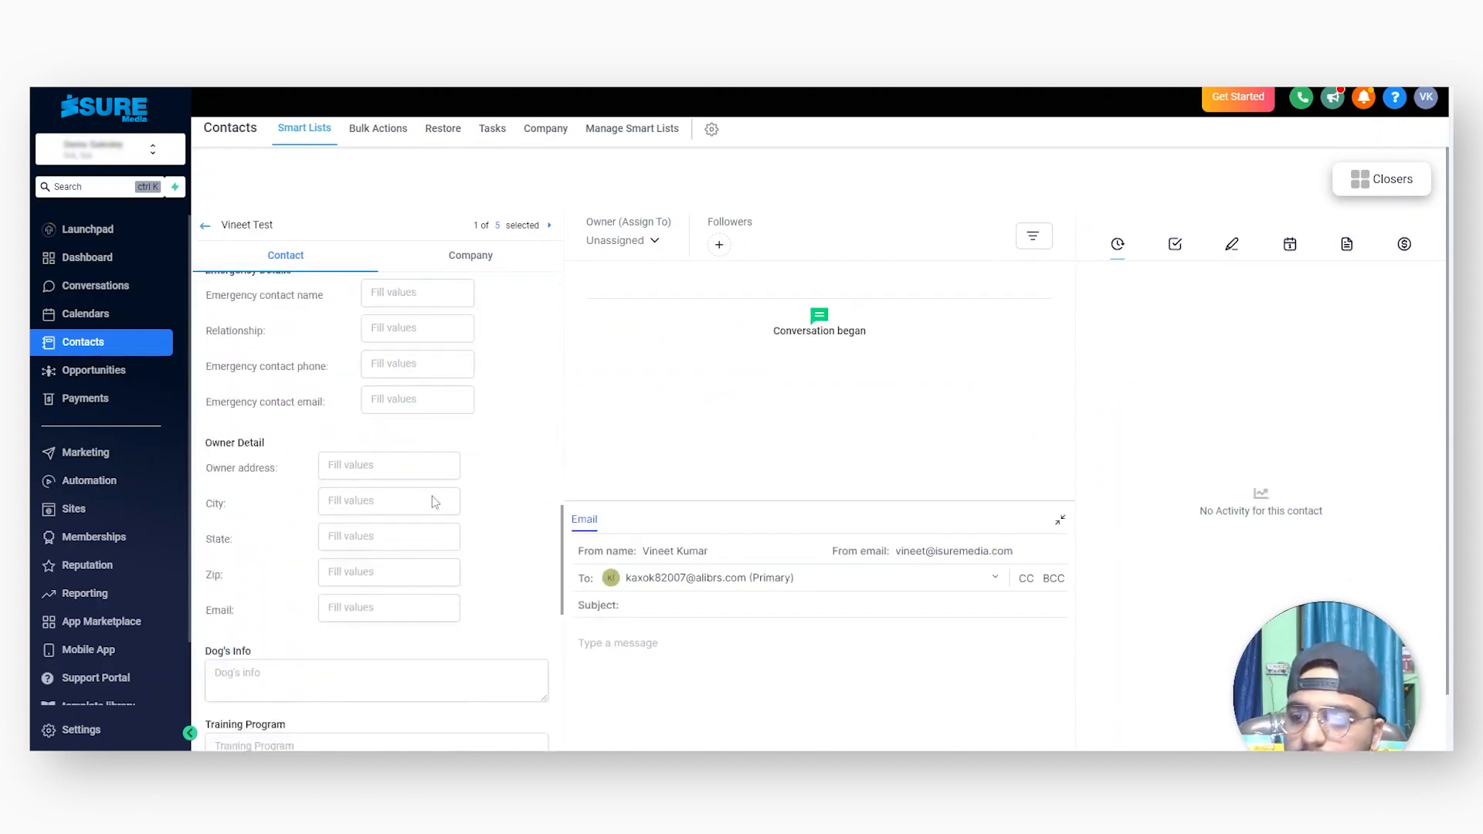
{"action": "left_click", "coordinate": [276, 471]}
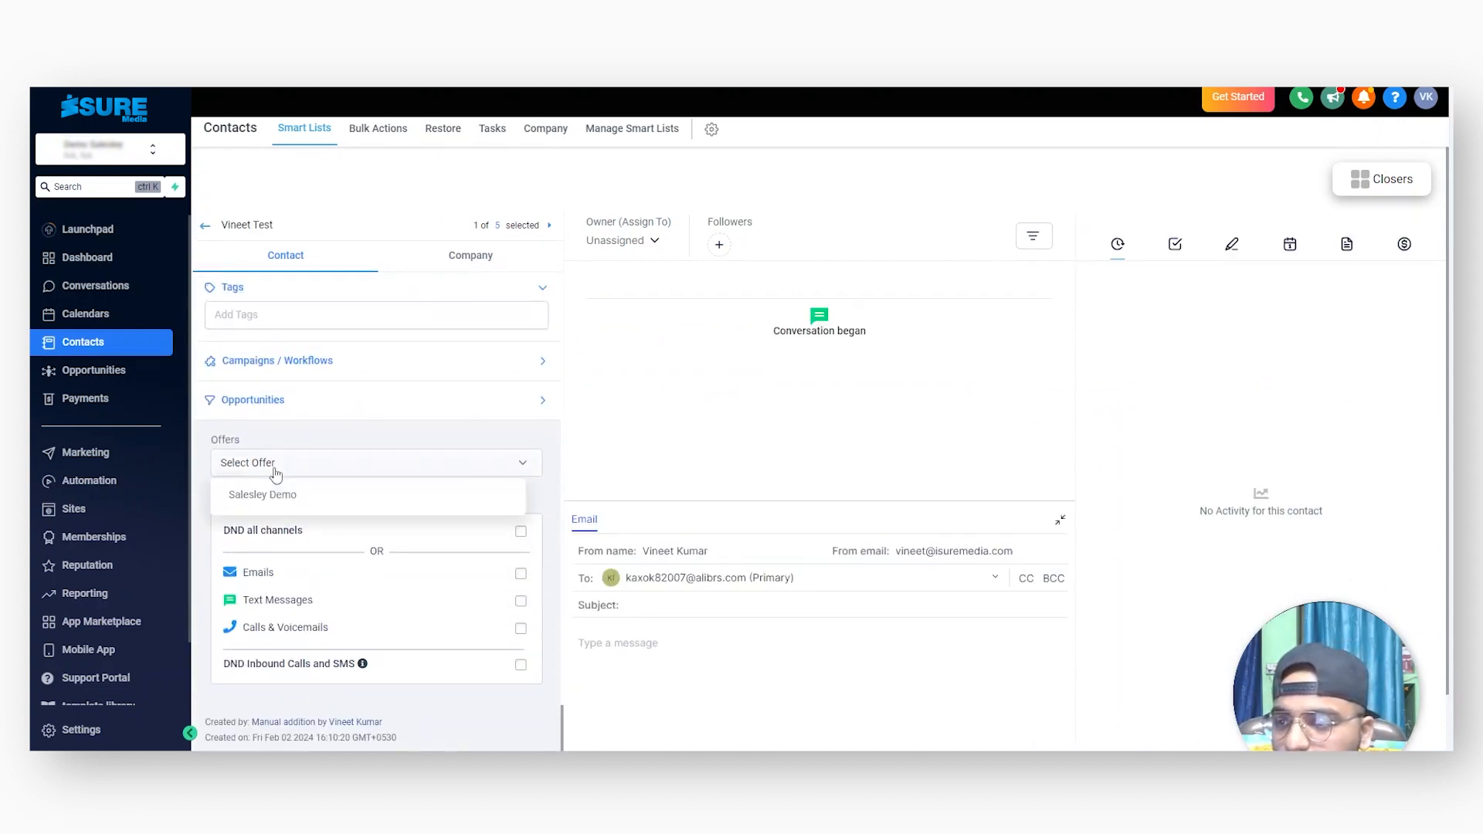
{"action": "left_click", "coordinate": [276, 495]}
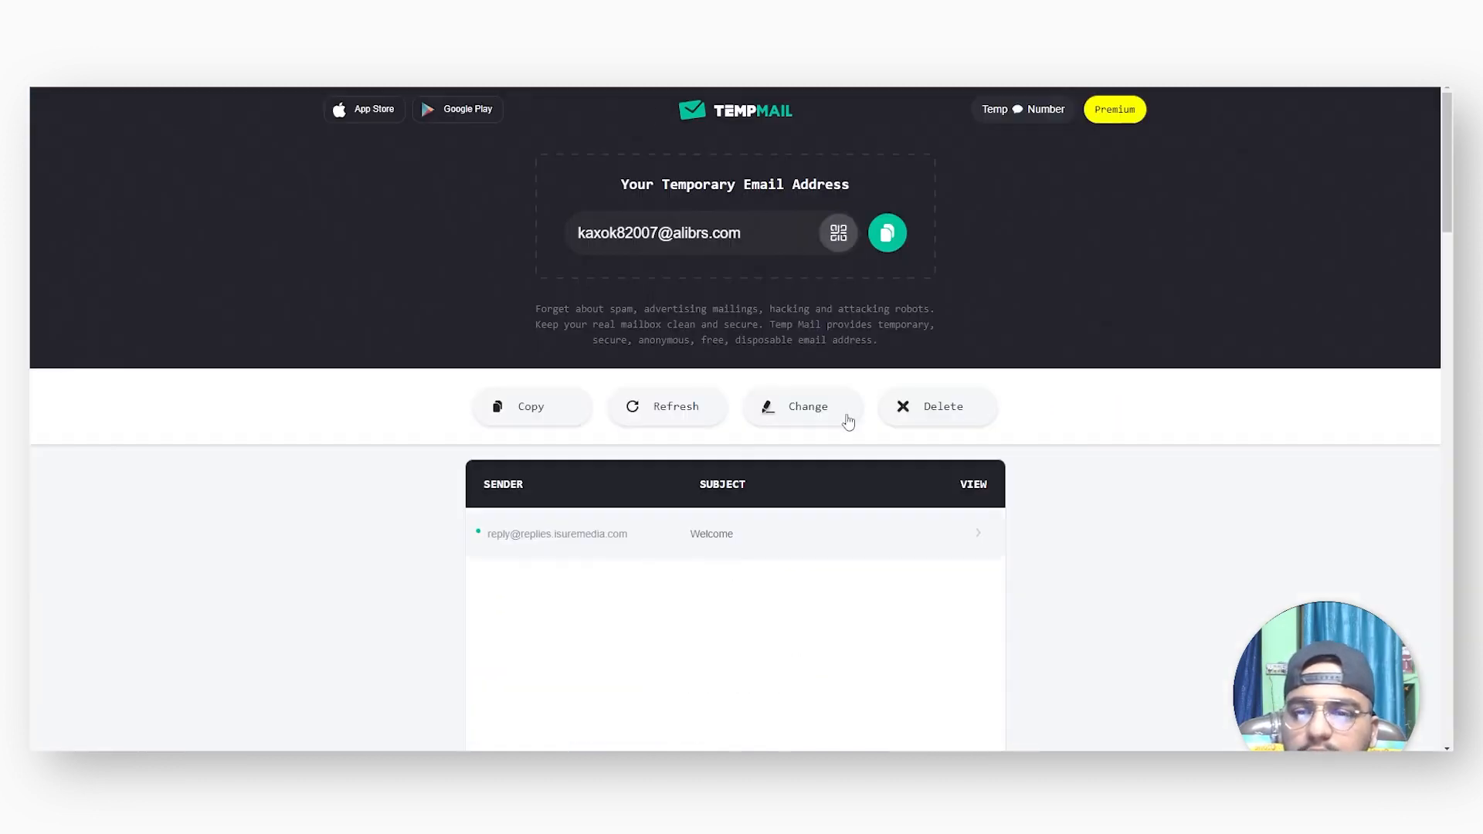
Step: In the TempMail inbox, open the Welcome message and review the default login credentials email
{"action": "left_click", "coordinate": [979, 534]}
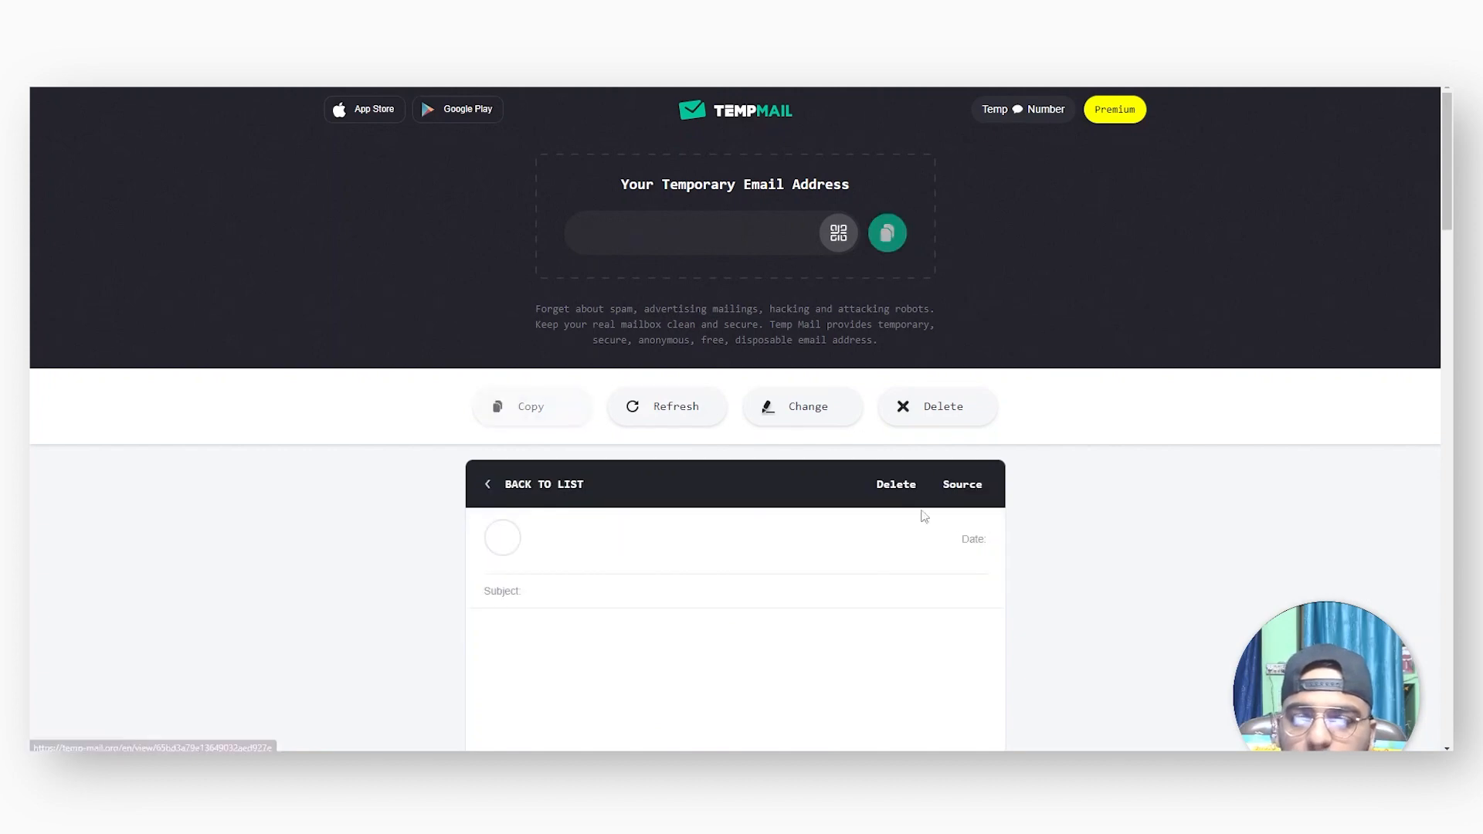
{"action": "scroll", "coordinate": [823, 337], "scroll_direction": "down", "scroll_amount": 2}
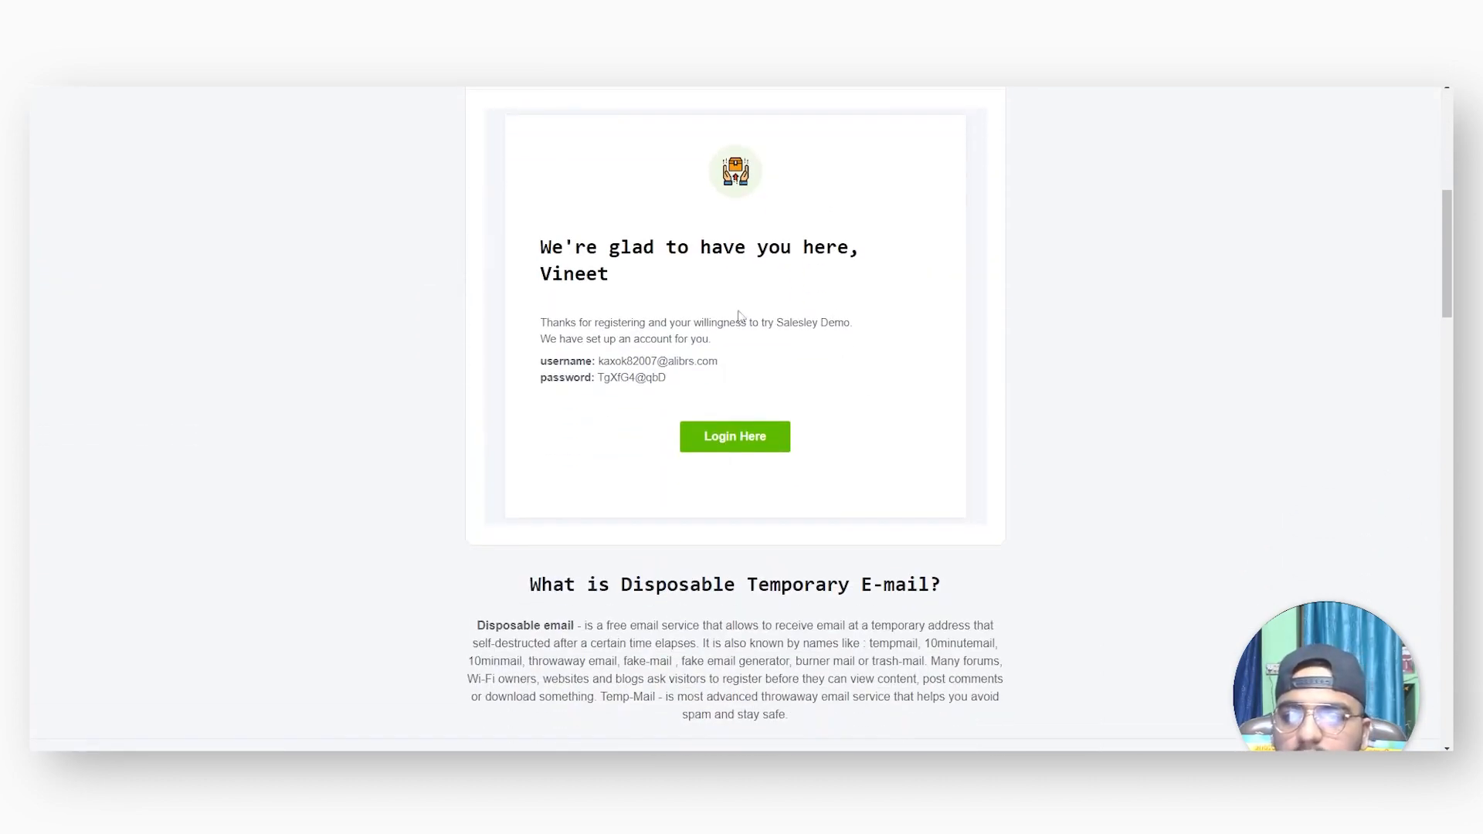
{"action": "scroll", "coordinate": [734, 309], "scroll_direction": "up", "scroll_amount": 1}
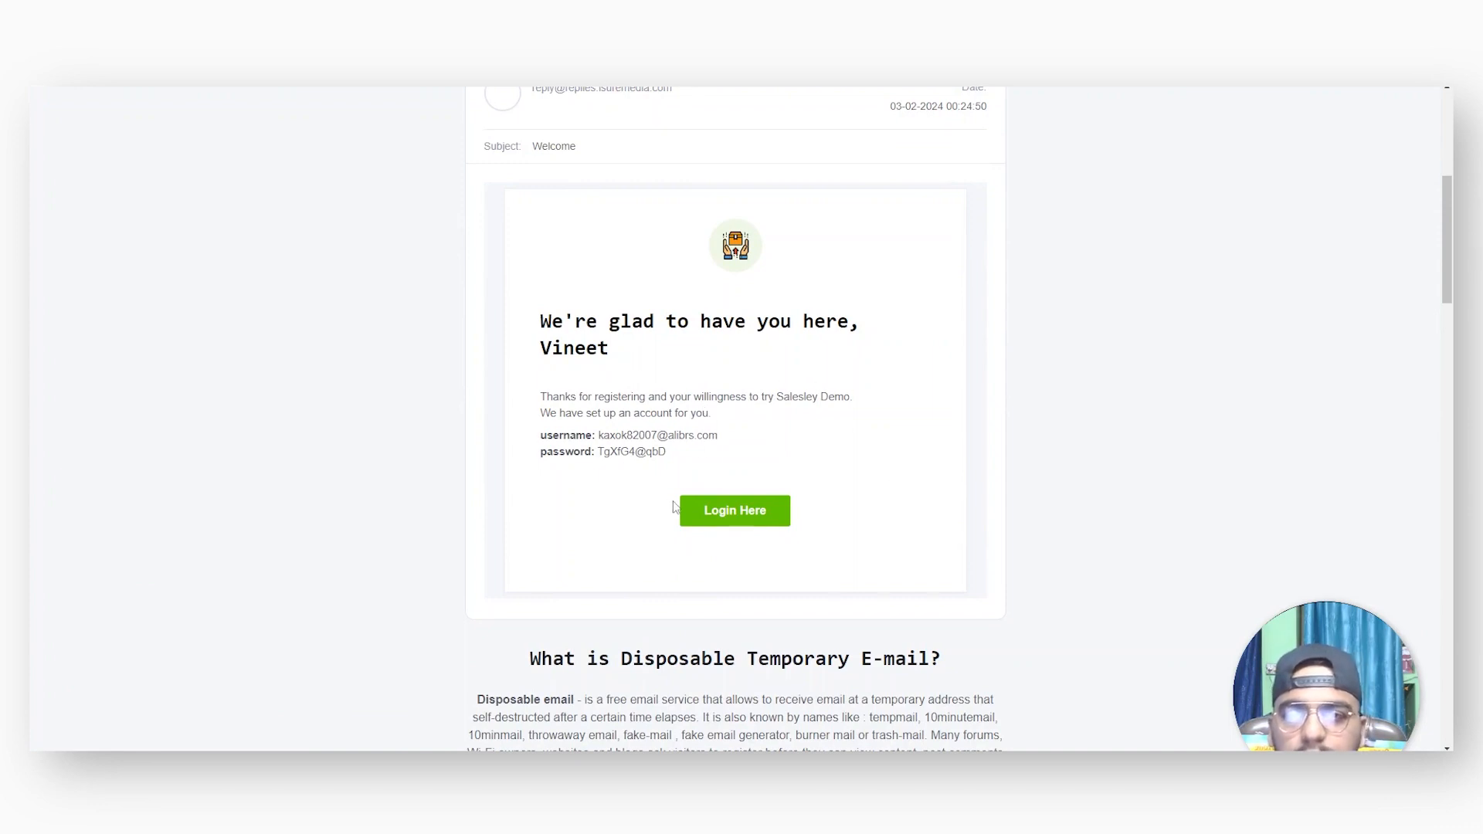
{"action": "scroll", "coordinate": [674, 507], "scroll_direction": "up", "scroll_amount": 3}
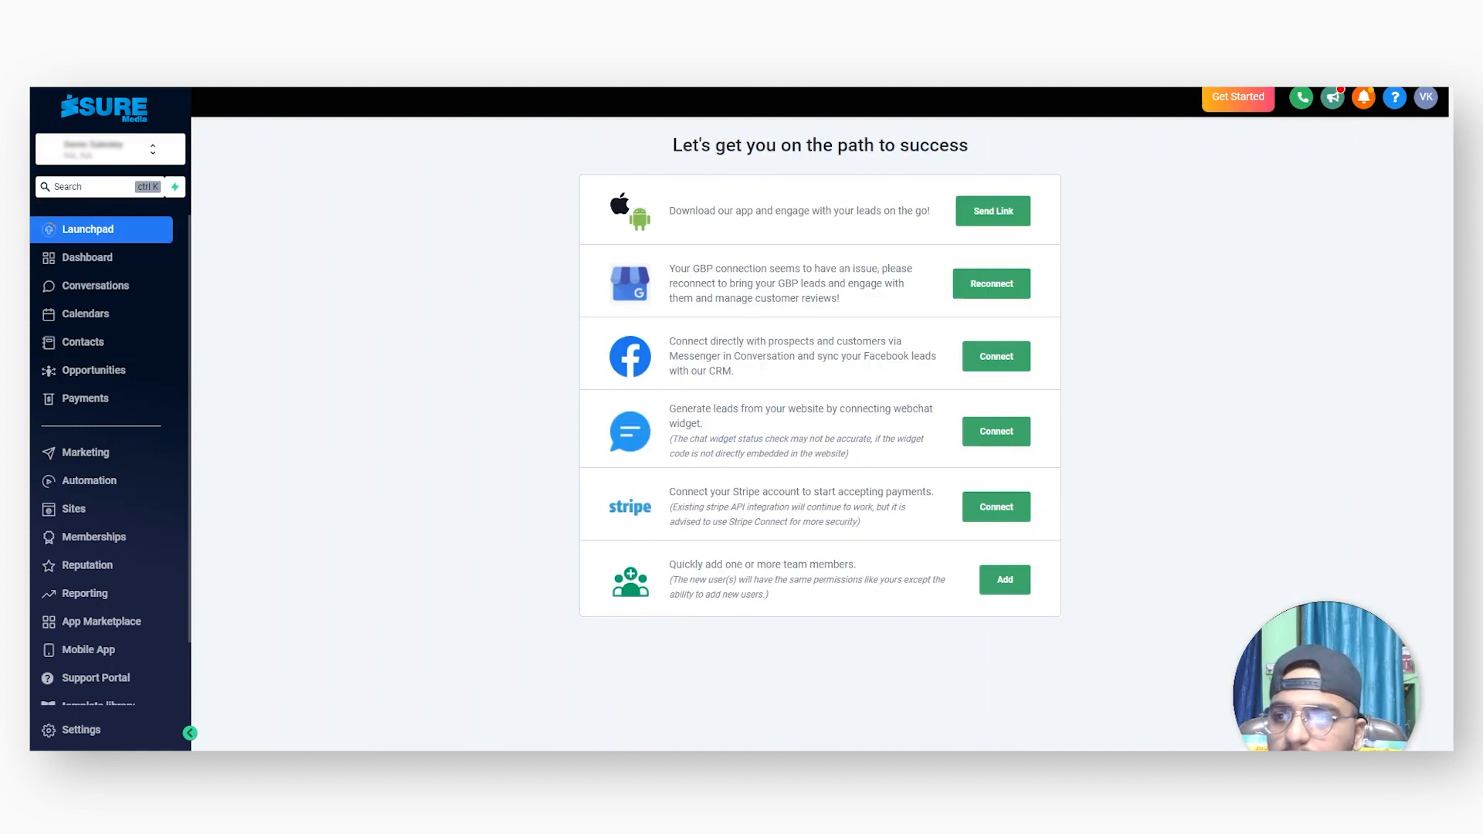
Step: Create a new blank email template among the Marketing email templates
{"action": "left_click", "coordinate": [102, 460]}
{"action": "mouse_move", "coordinate": [378, 130]}
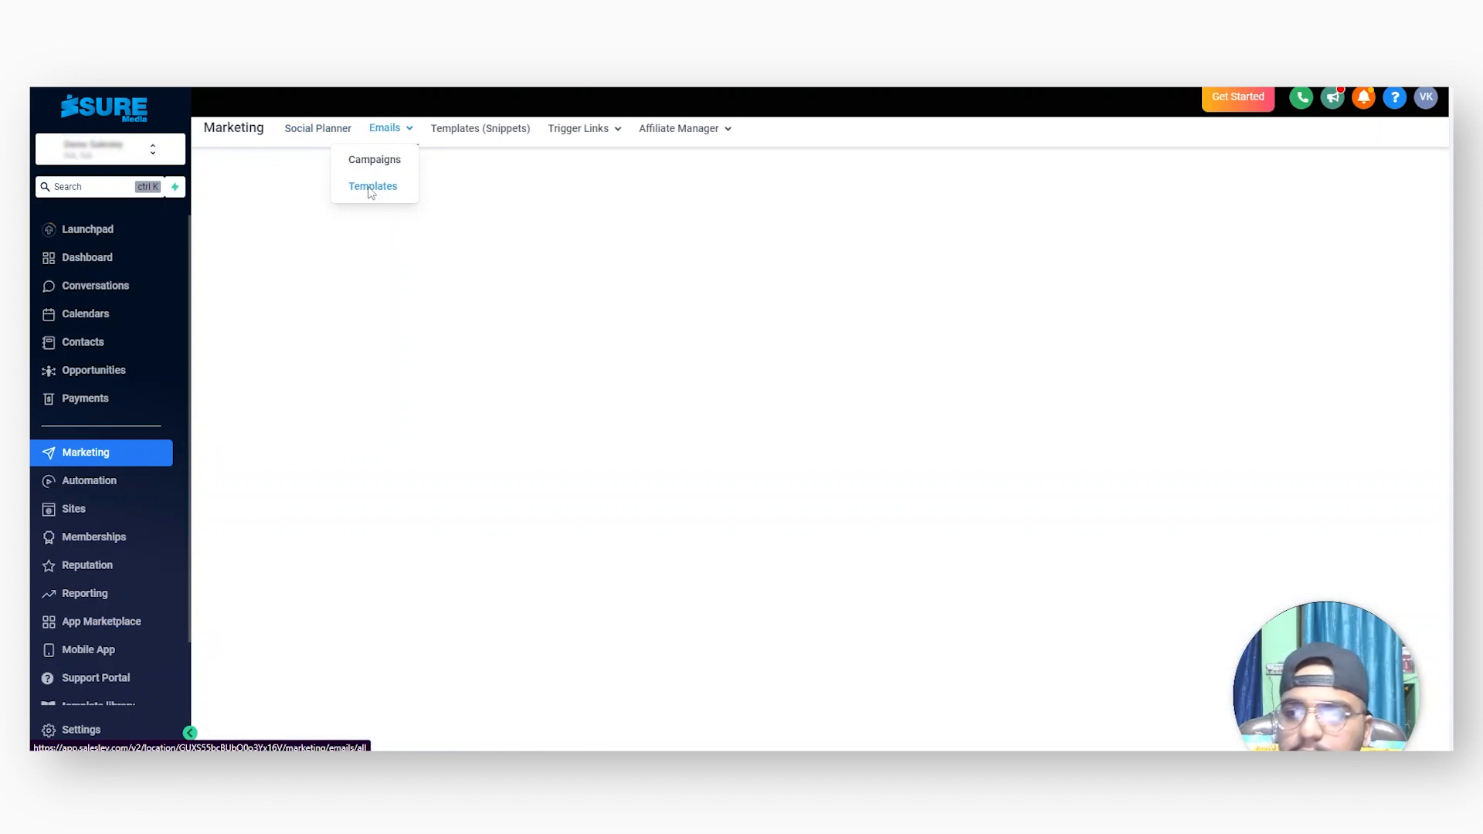
{"action": "left_click", "coordinate": [371, 188]}
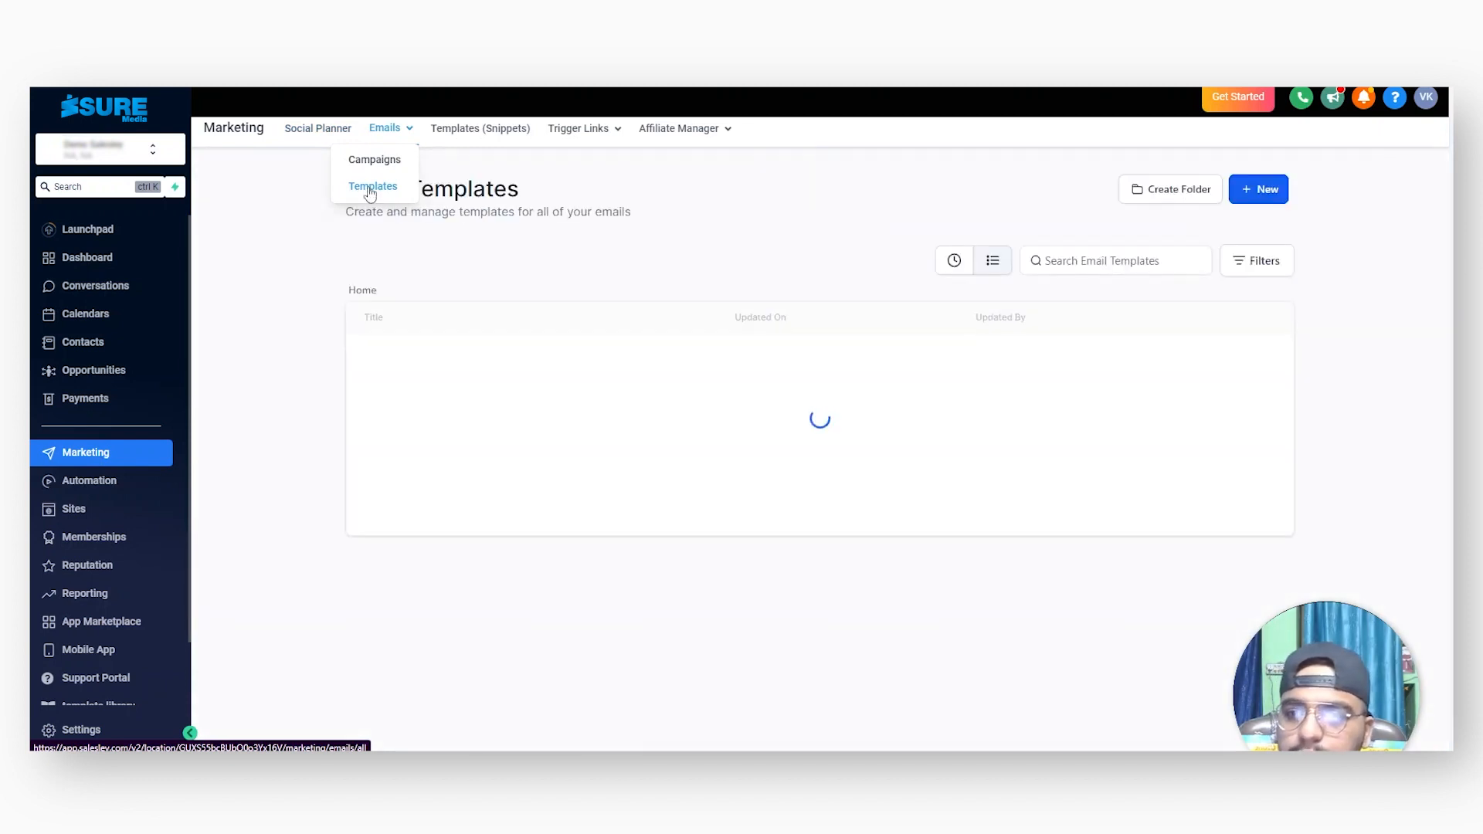
{"action": "left_click", "coordinate": [1283, 194]}
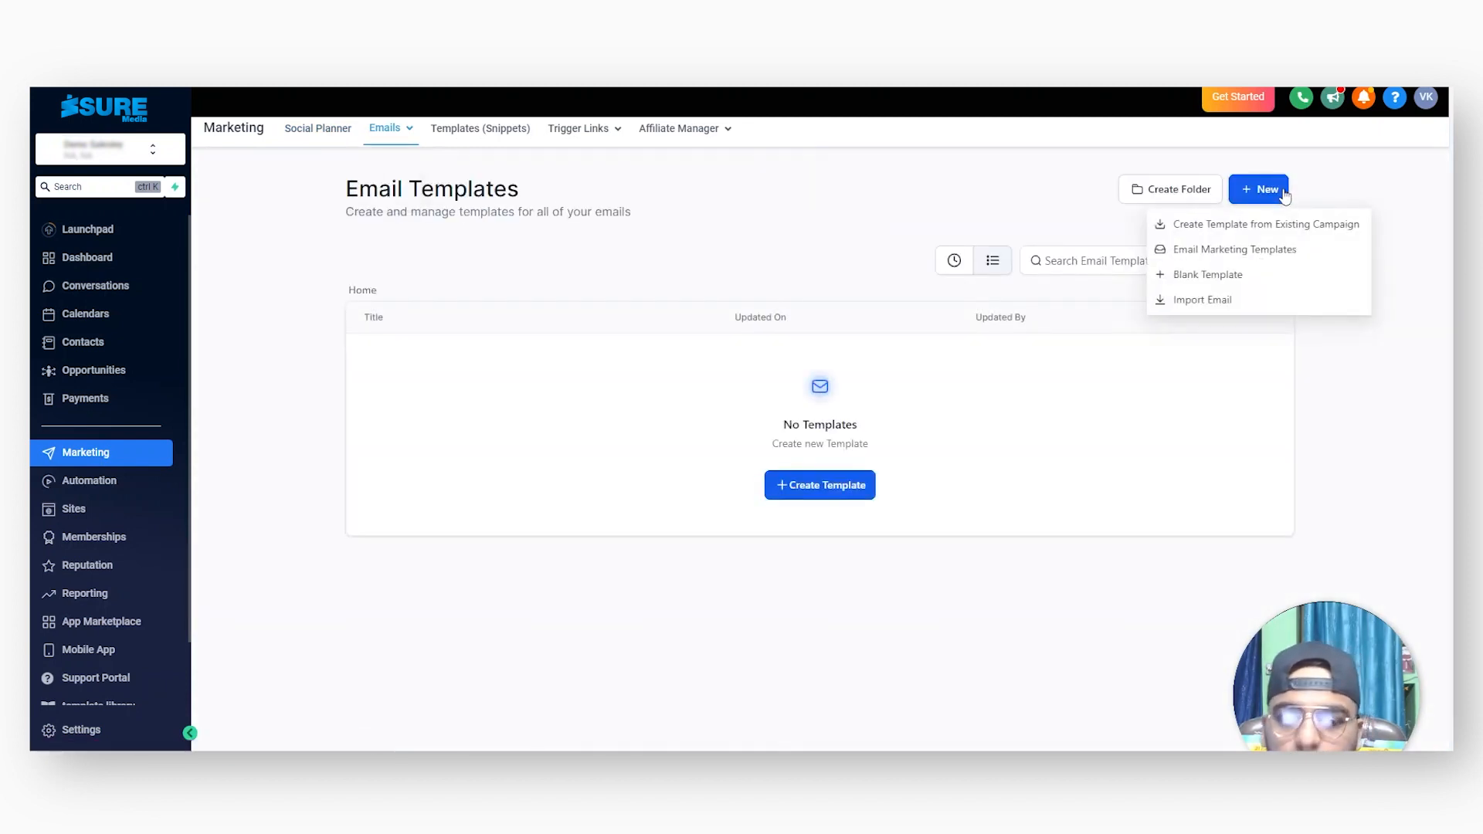
{"action": "left_click", "coordinate": [1221, 278]}
{"action": "left_click", "coordinate": [724, 571]}
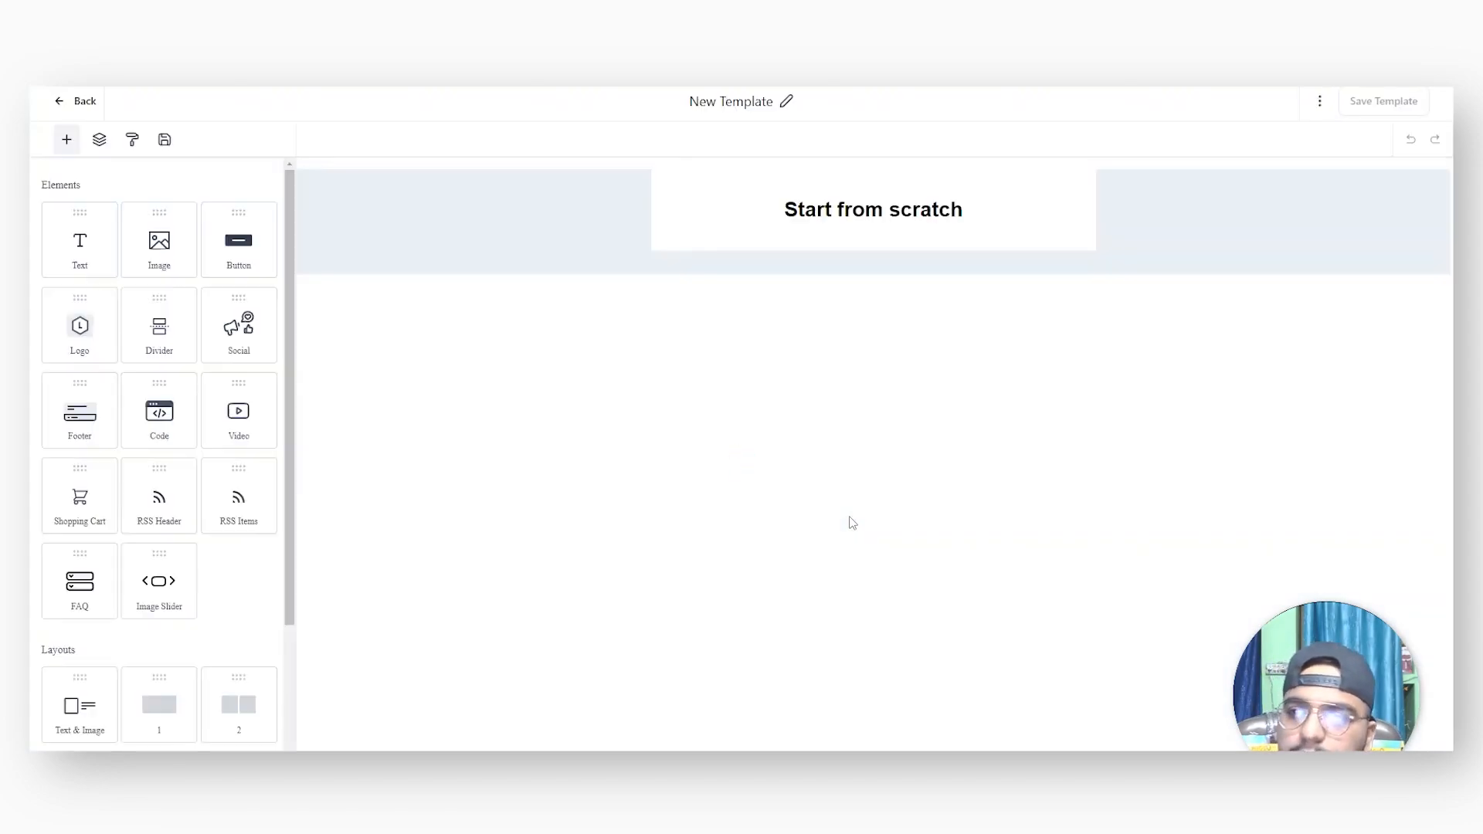
Step: Duplicate the "Start from scratch" text block and replace the copy's text with "Welcome to the Demo course here"
{"action": "mouse_move", "coordinate": [871, 224]}
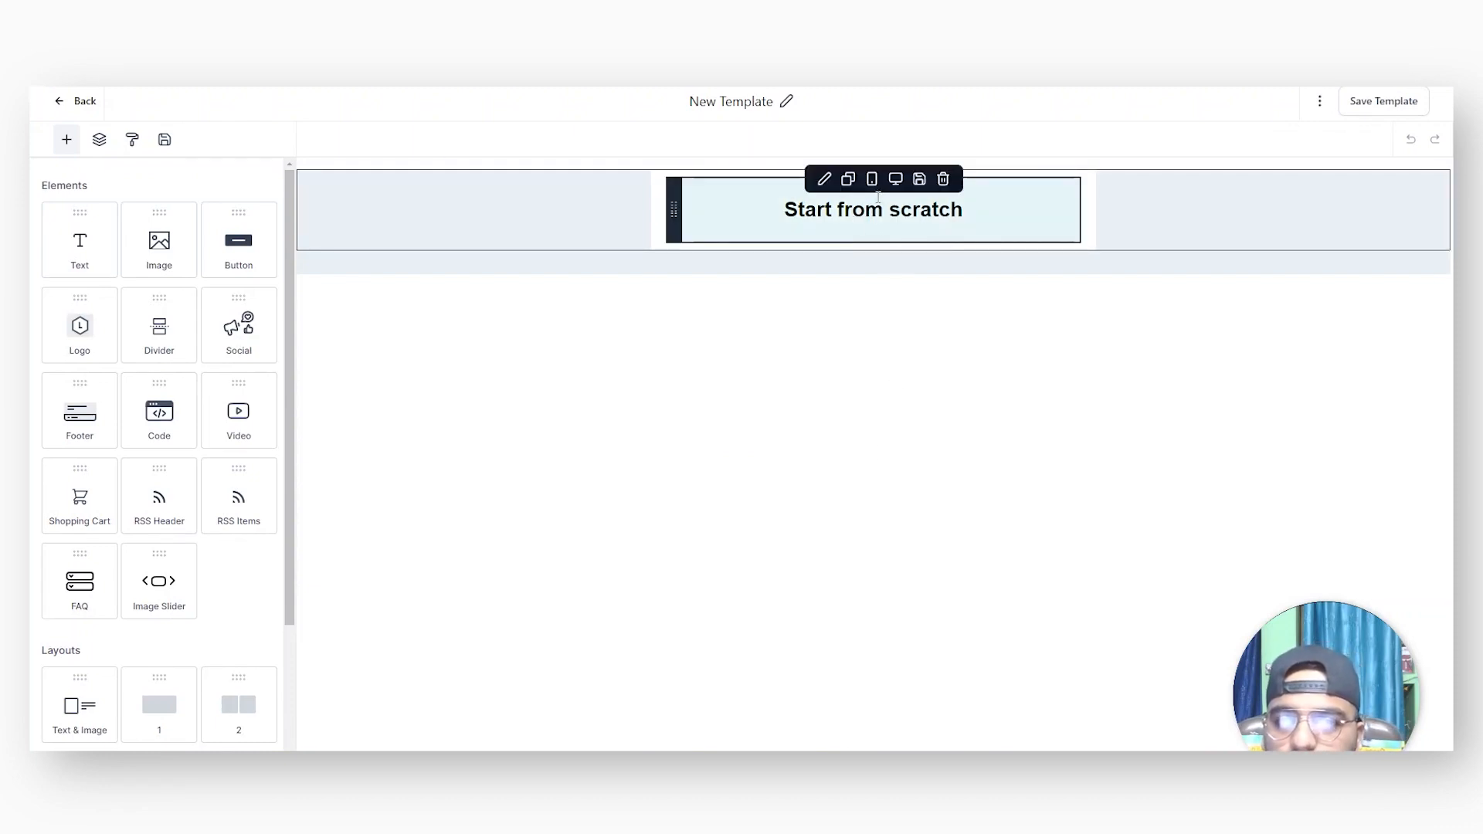
{"action": "left_click", "coordinate": [847, 178]}
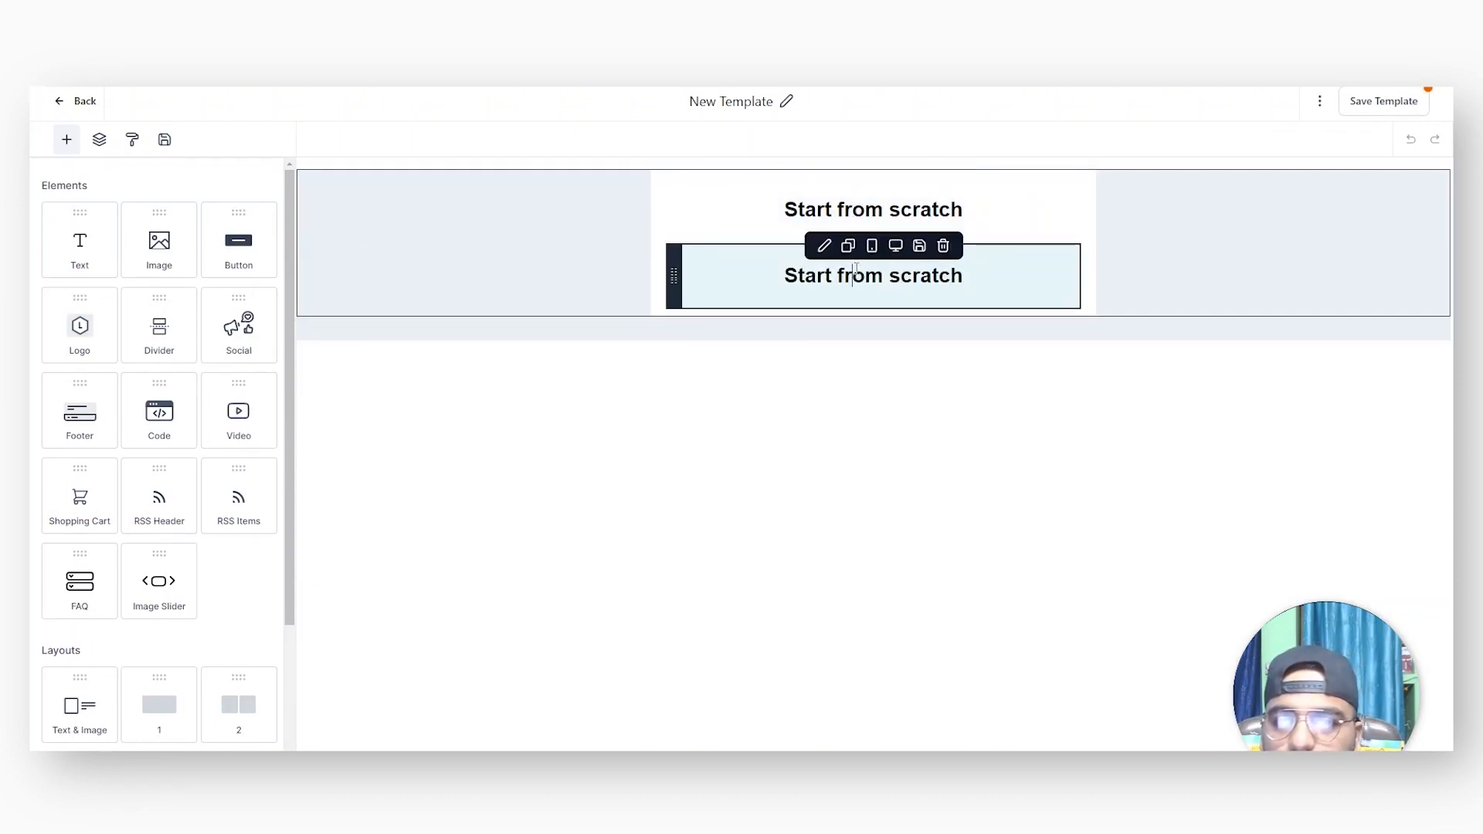
{"action": "triple_click", "coordinate": [856, 268]}
{"action": "key", "text": "BackSpace"}
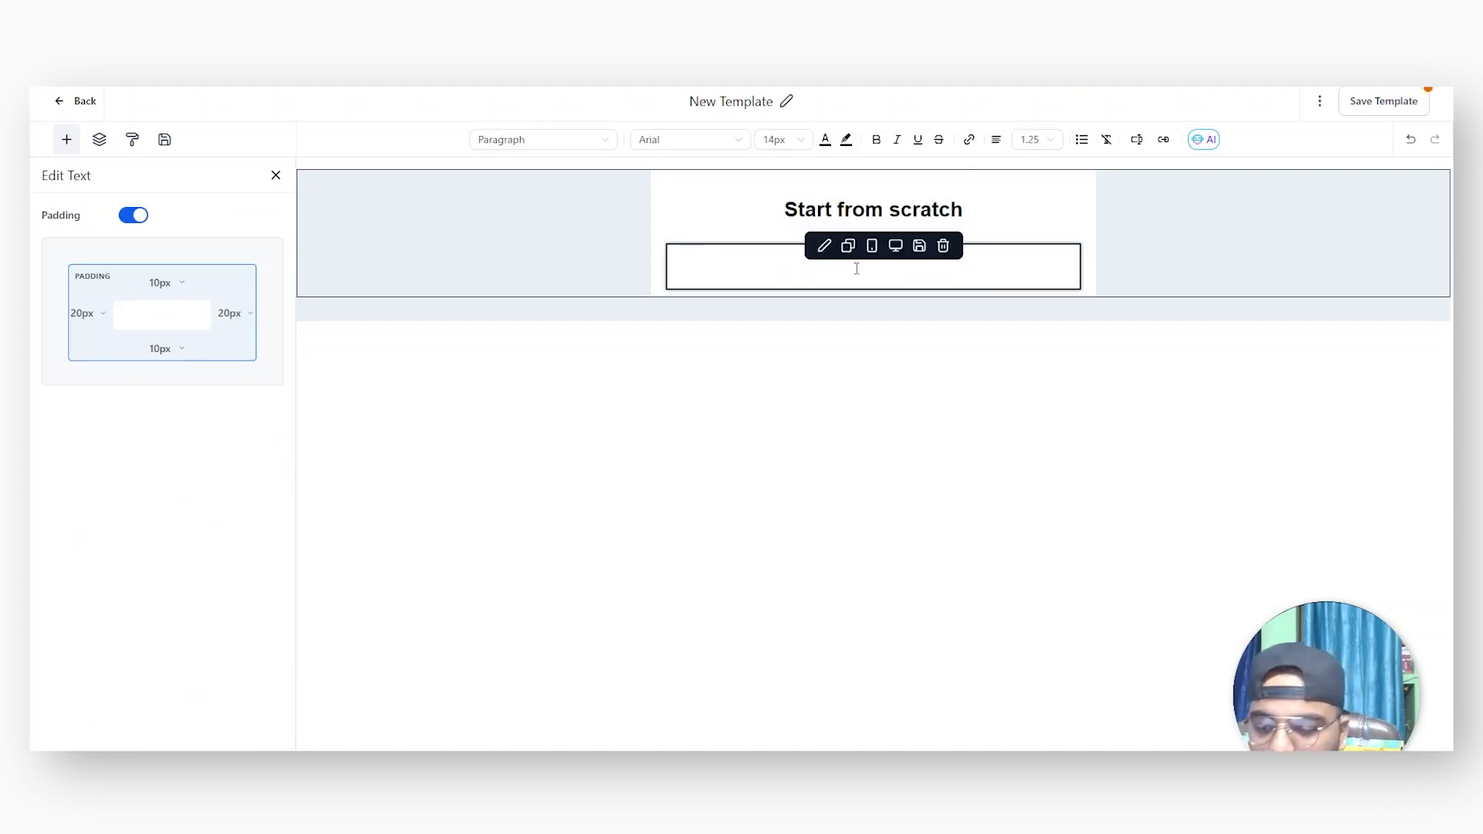
{"action": "type", "text": "Welcome "}
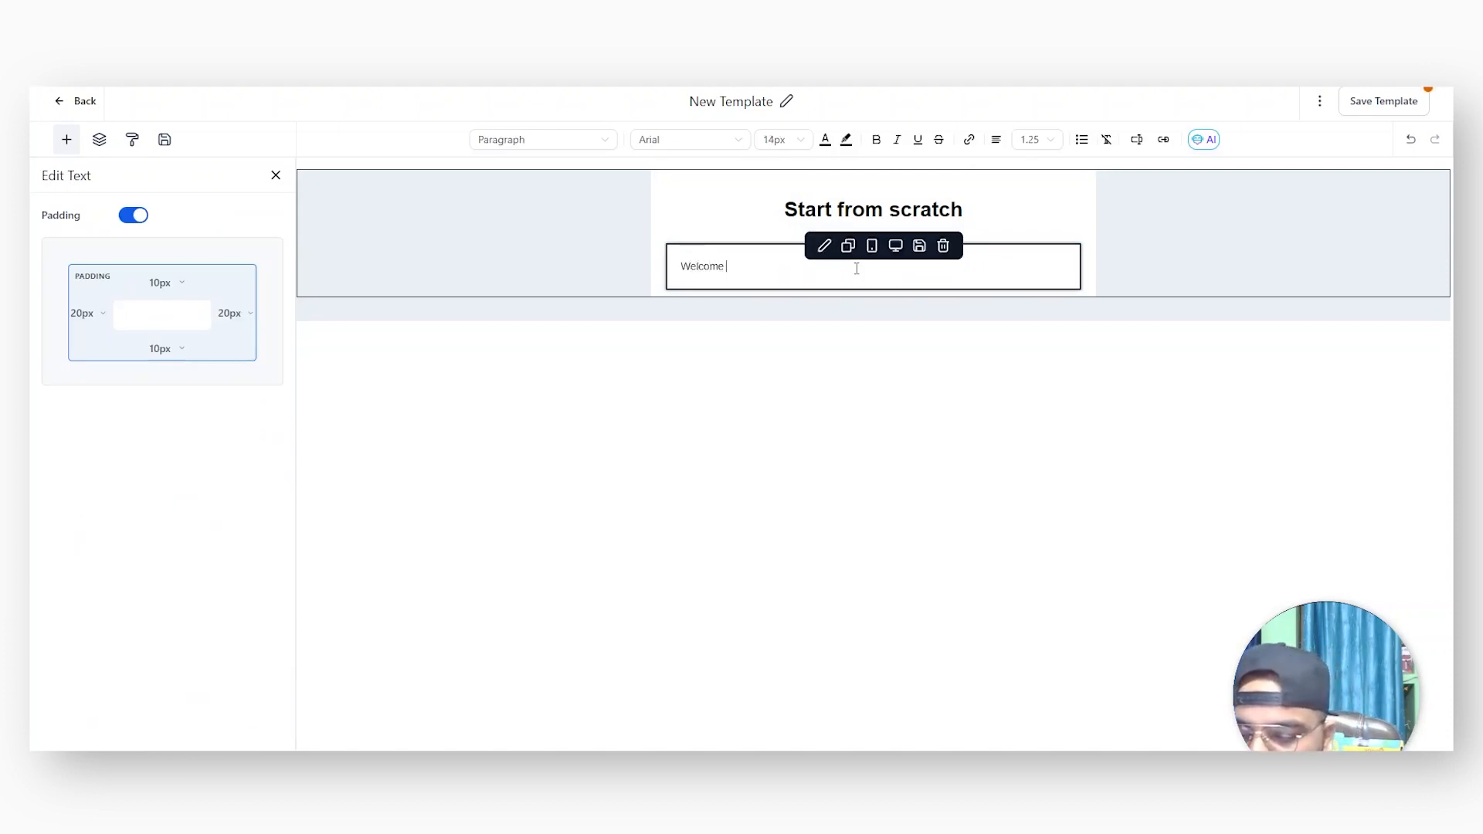
{"action": "type", "text": "to the "}
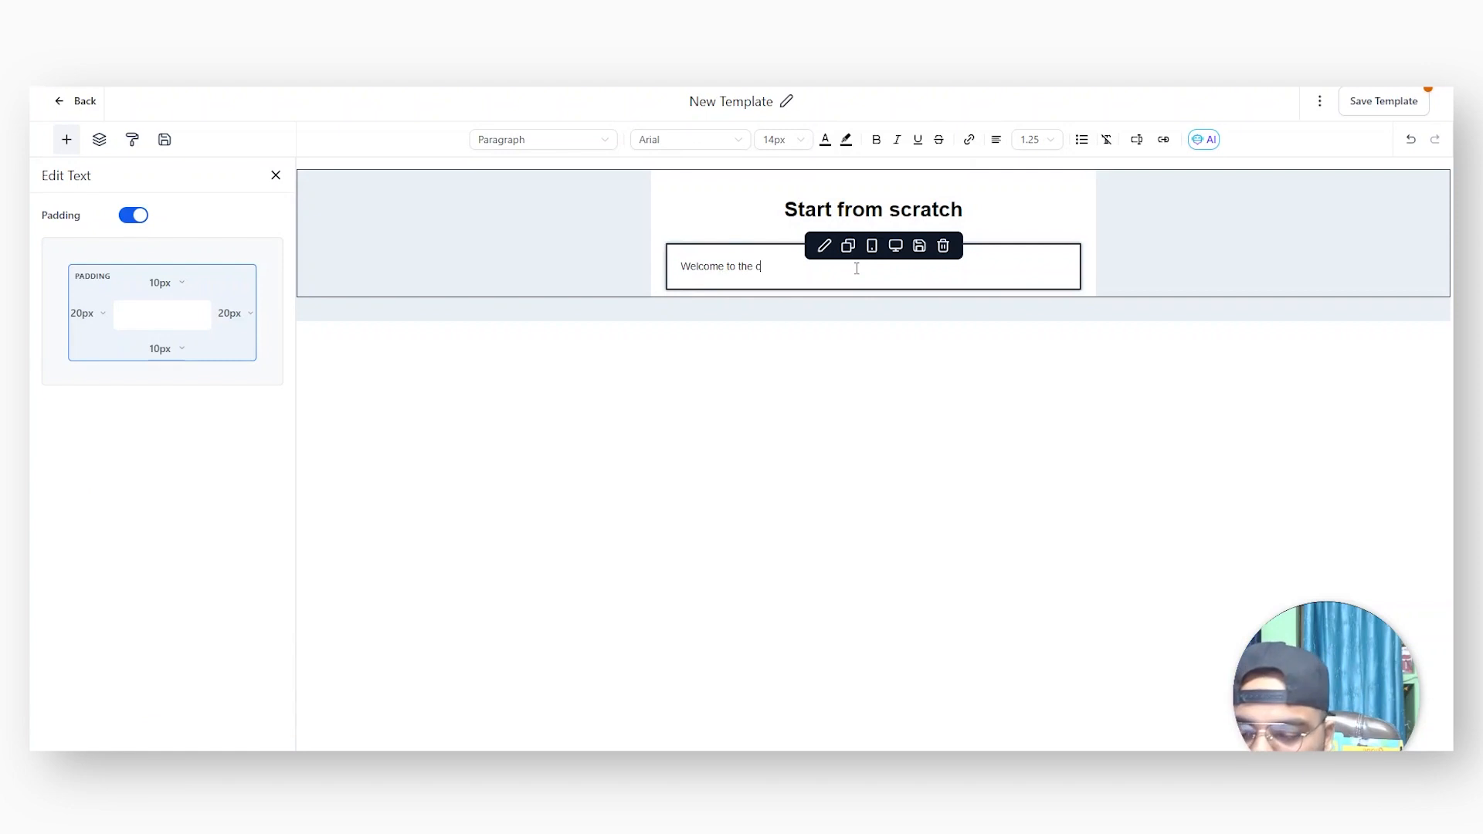
{"action": "type", "text": "course here"}
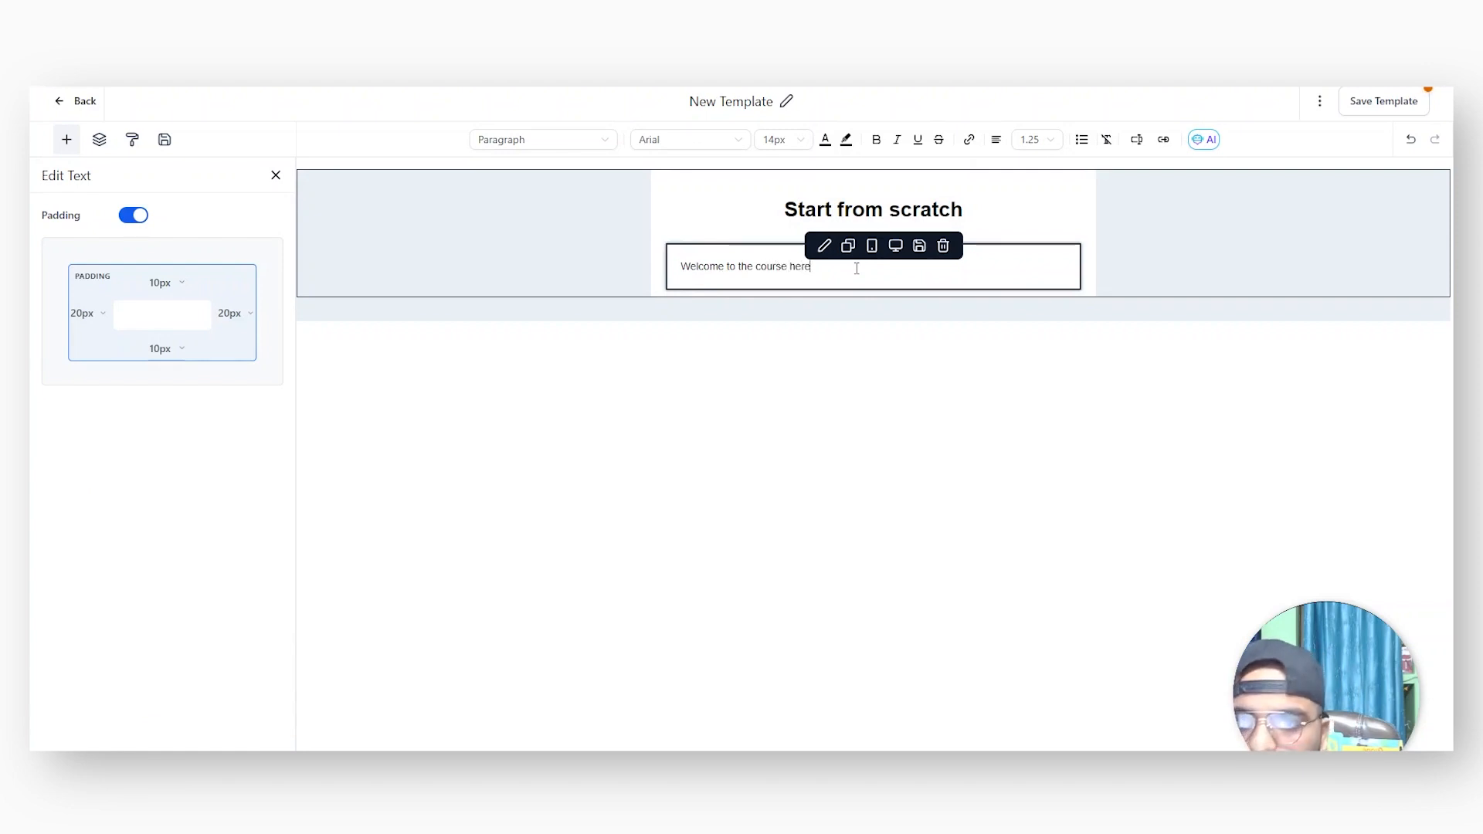
{"action": "left_click", "coordinate": [753, 277]}
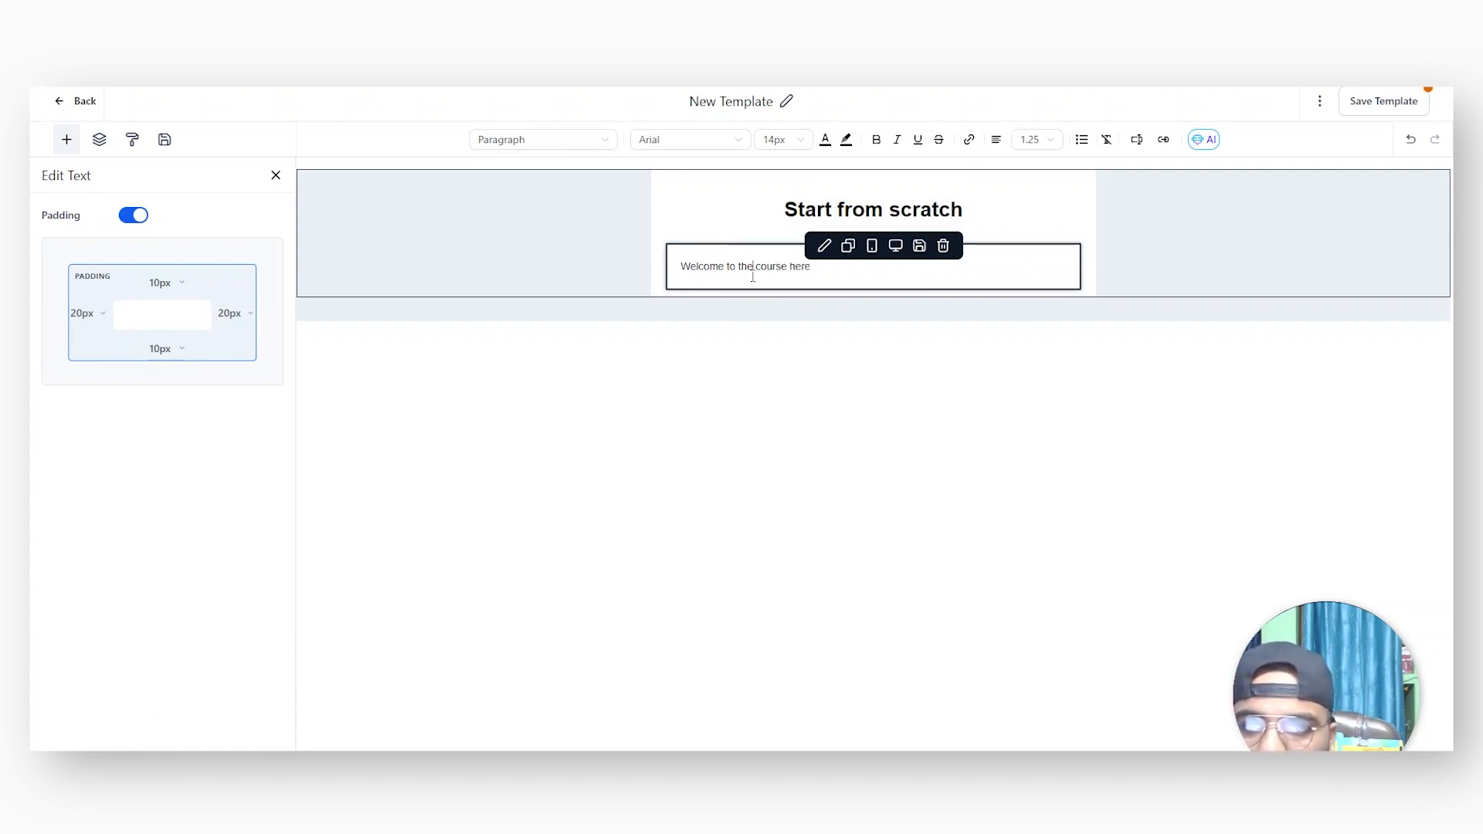
{"action": "type", "text": "Demo"}
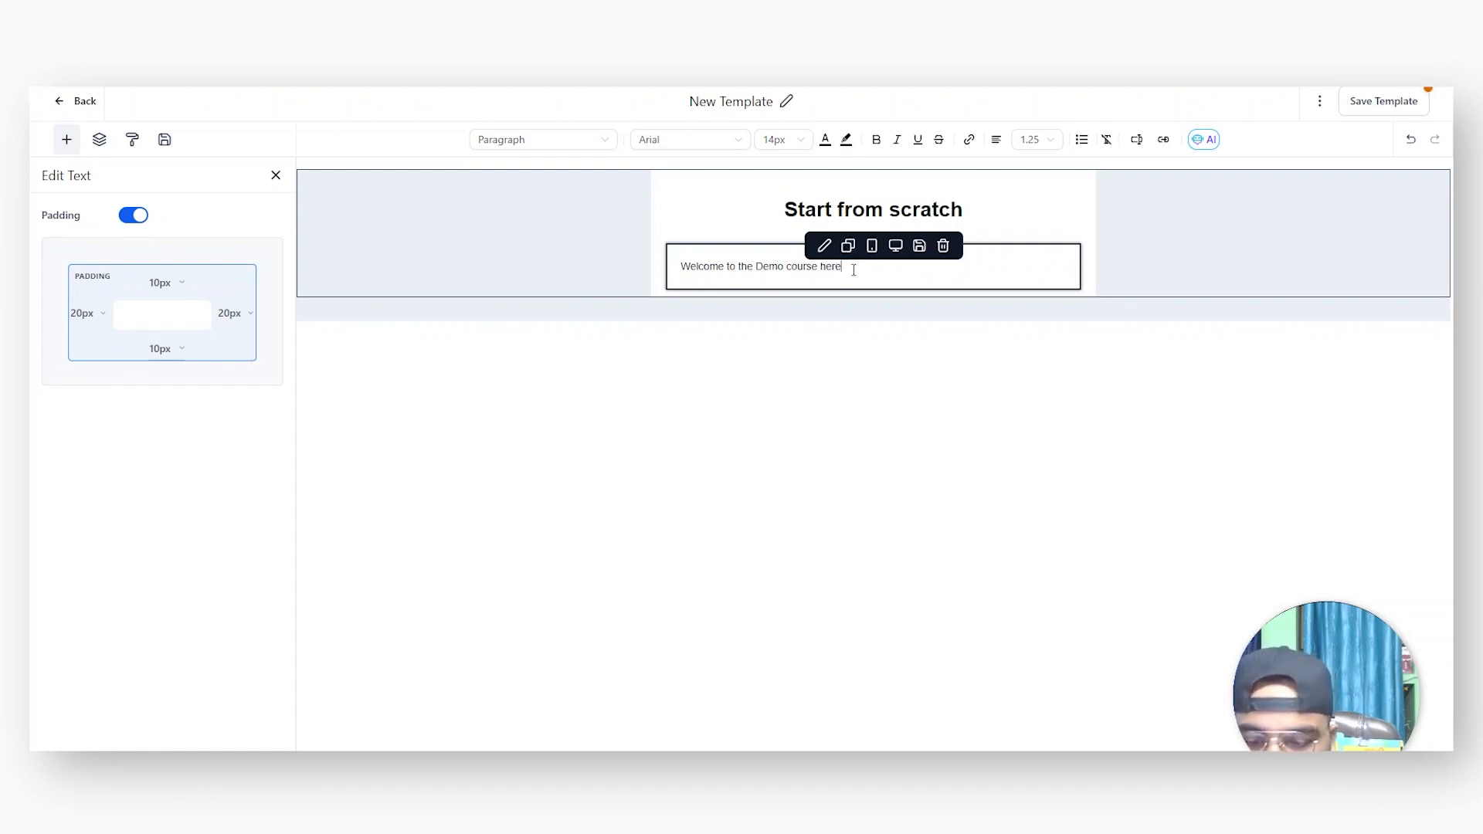
Step: Add a second line reading "Please login using the following credentials" below the welcome line
{"action": "key", "text": "Return"}
{"action": "type", "text": "Please lo"}
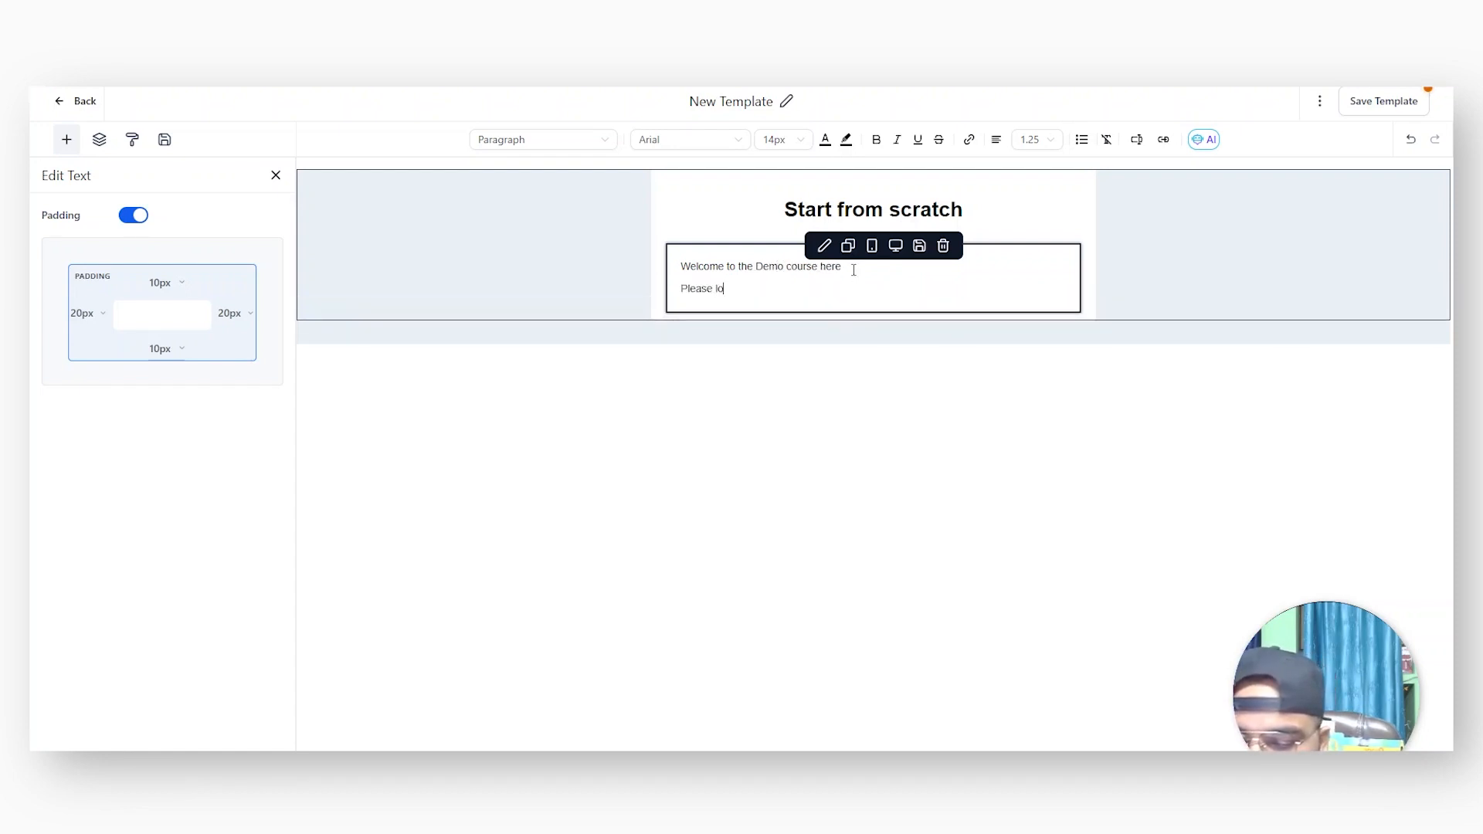
{"action": "type", "text": "gin usijng t"}
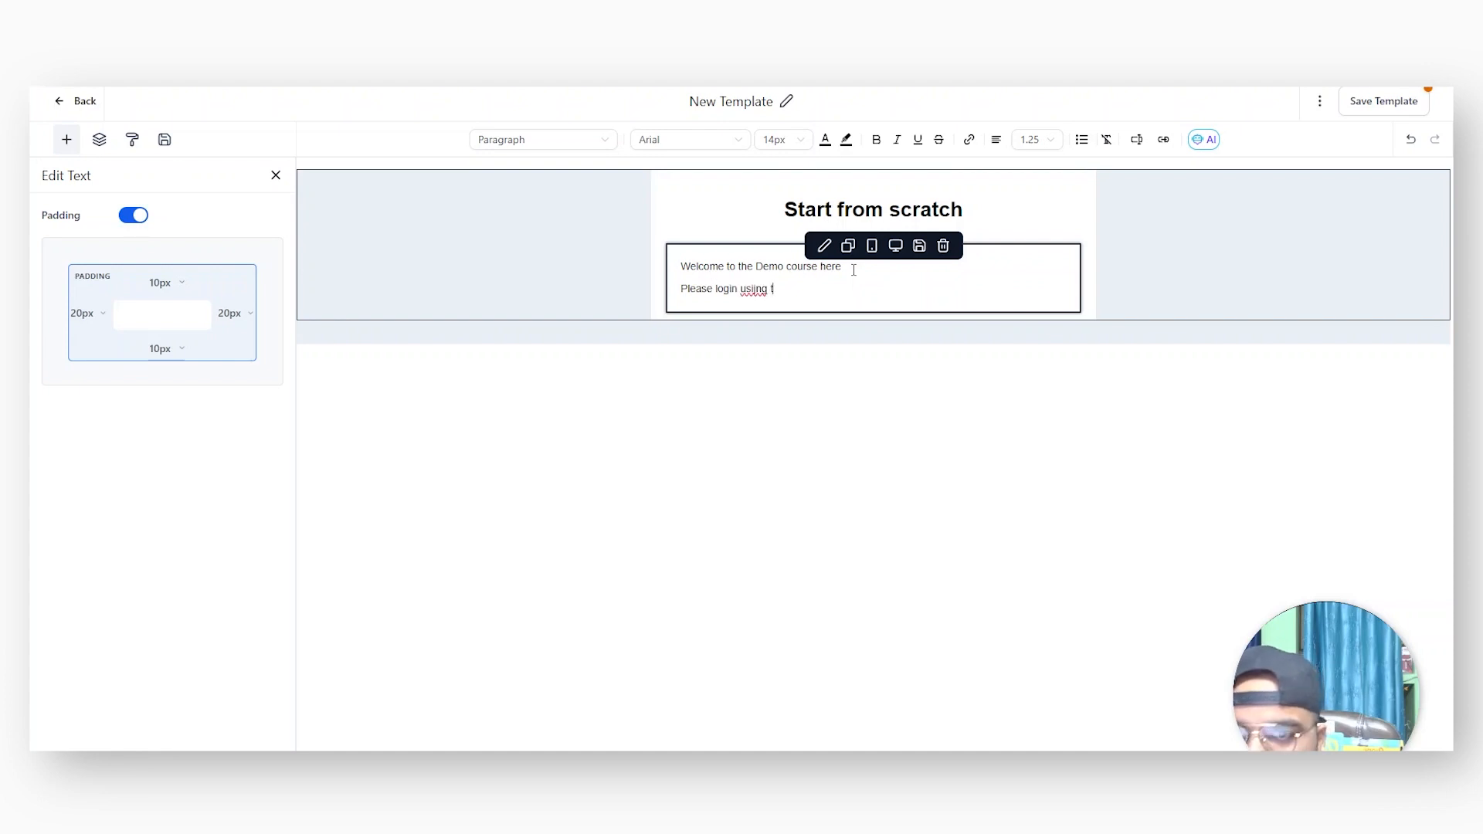
{"action": "type", "text": "he foll"}
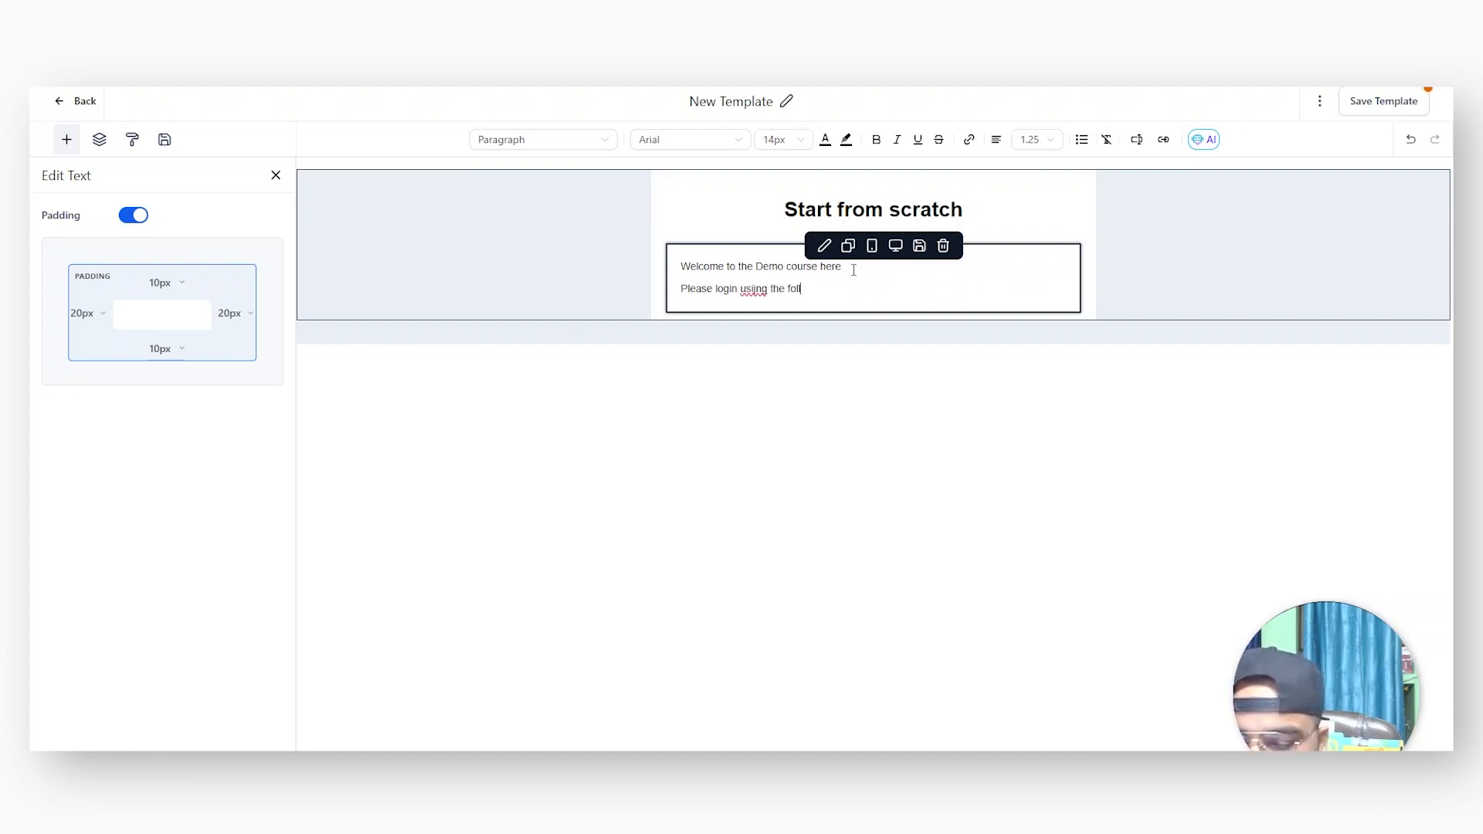
{"action": "type", "text": "owing credentials"}
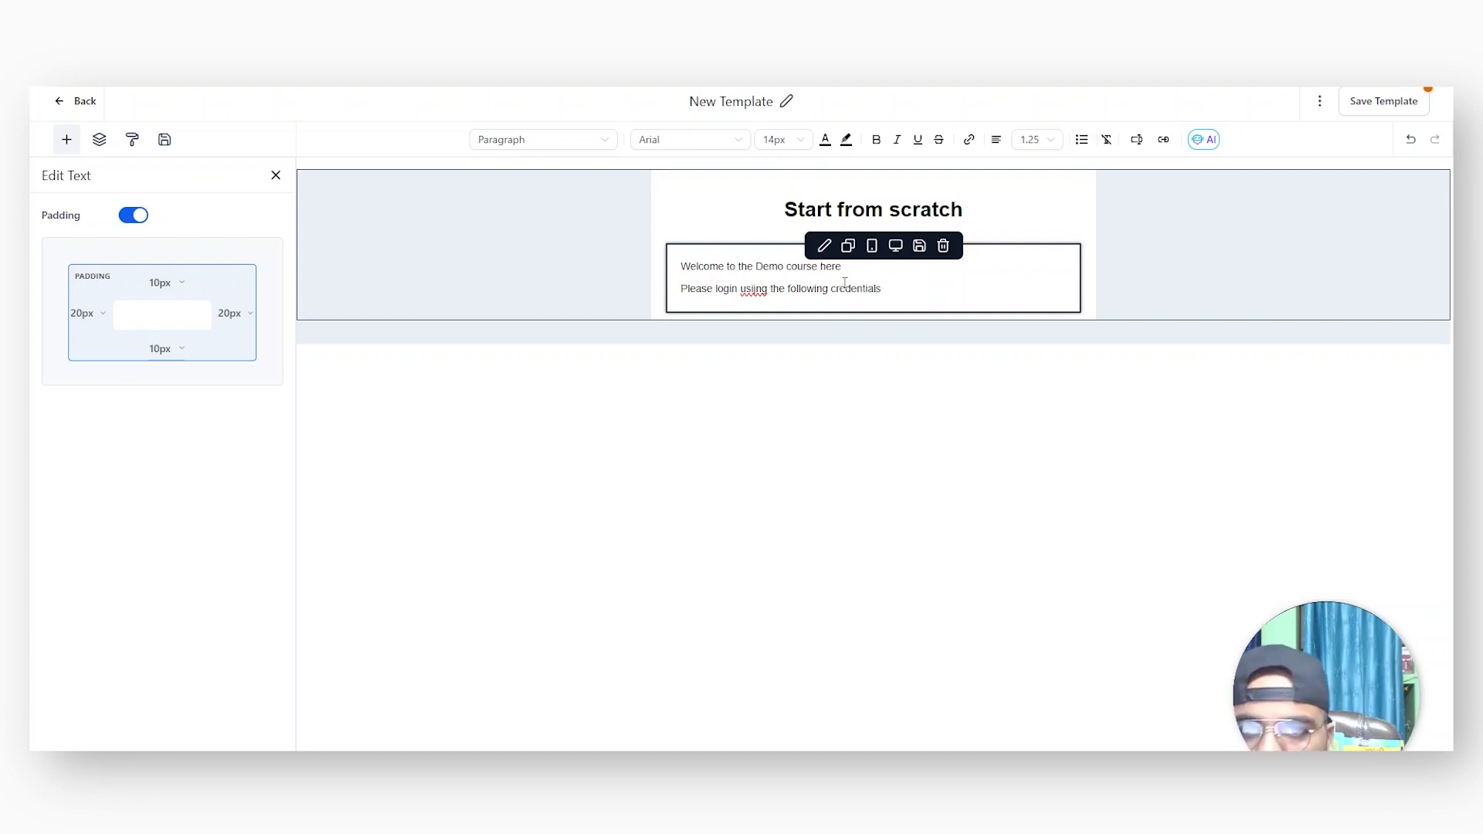
{"action": "left_click", "coordinate": [757, 289]}
{"action": "key", "text": "BackSpace"}
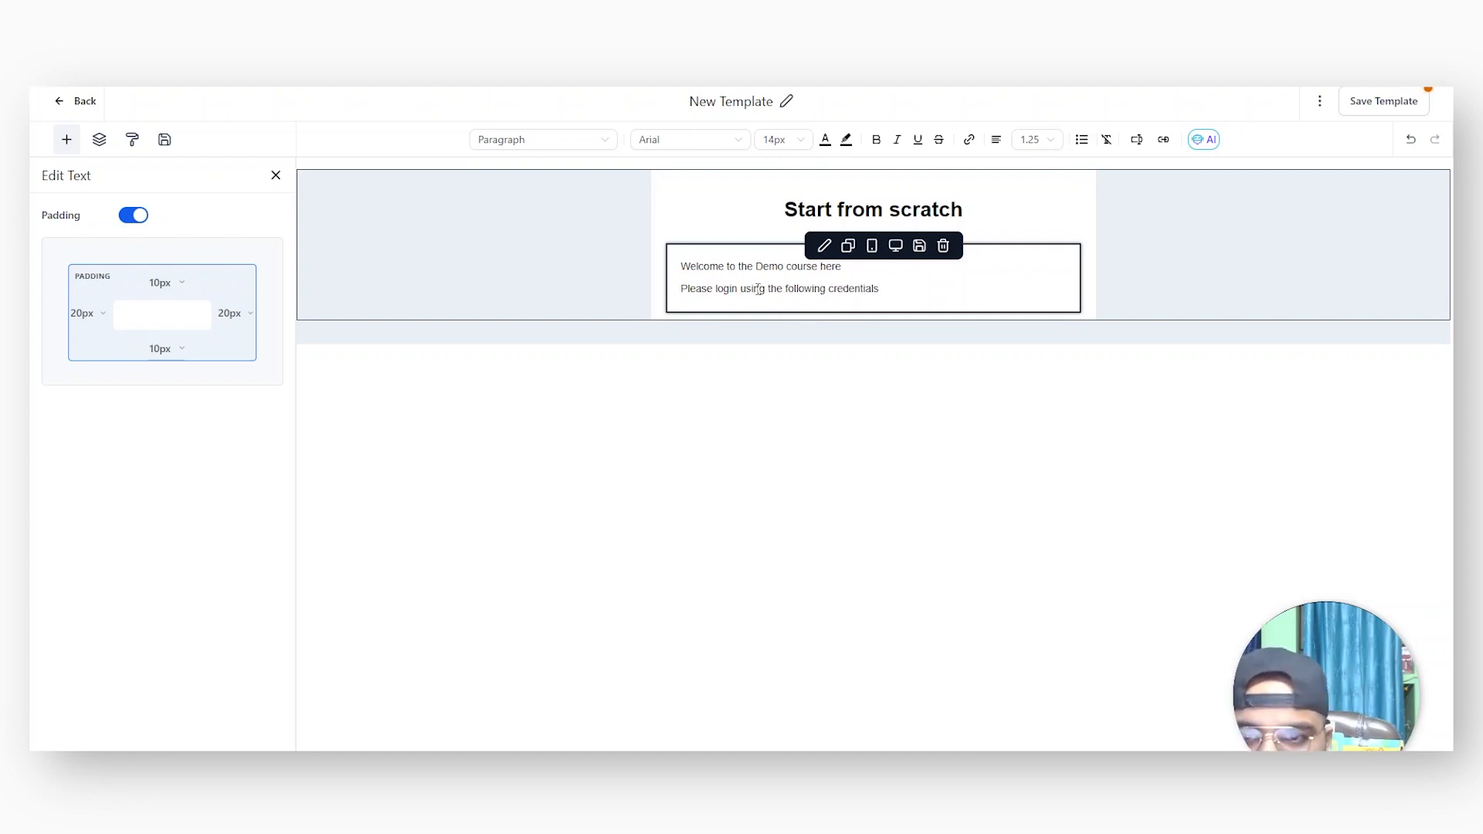
Step: Add three separate label lines, "Login url", "Email" and "Password", below the credentials sentence
{"action": "key", "text": "Return"}
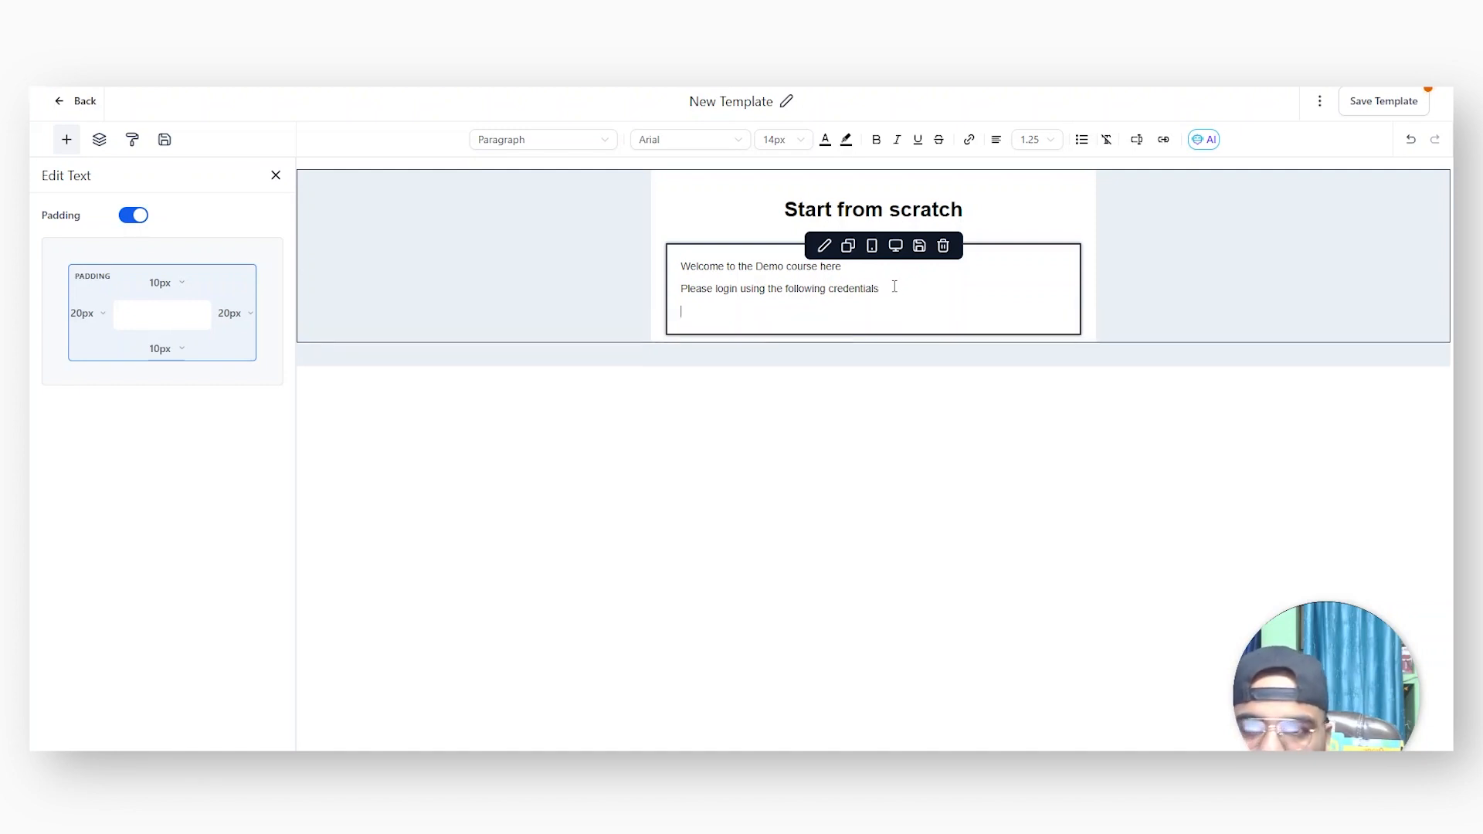
{"action": "type", "text": "Login "}
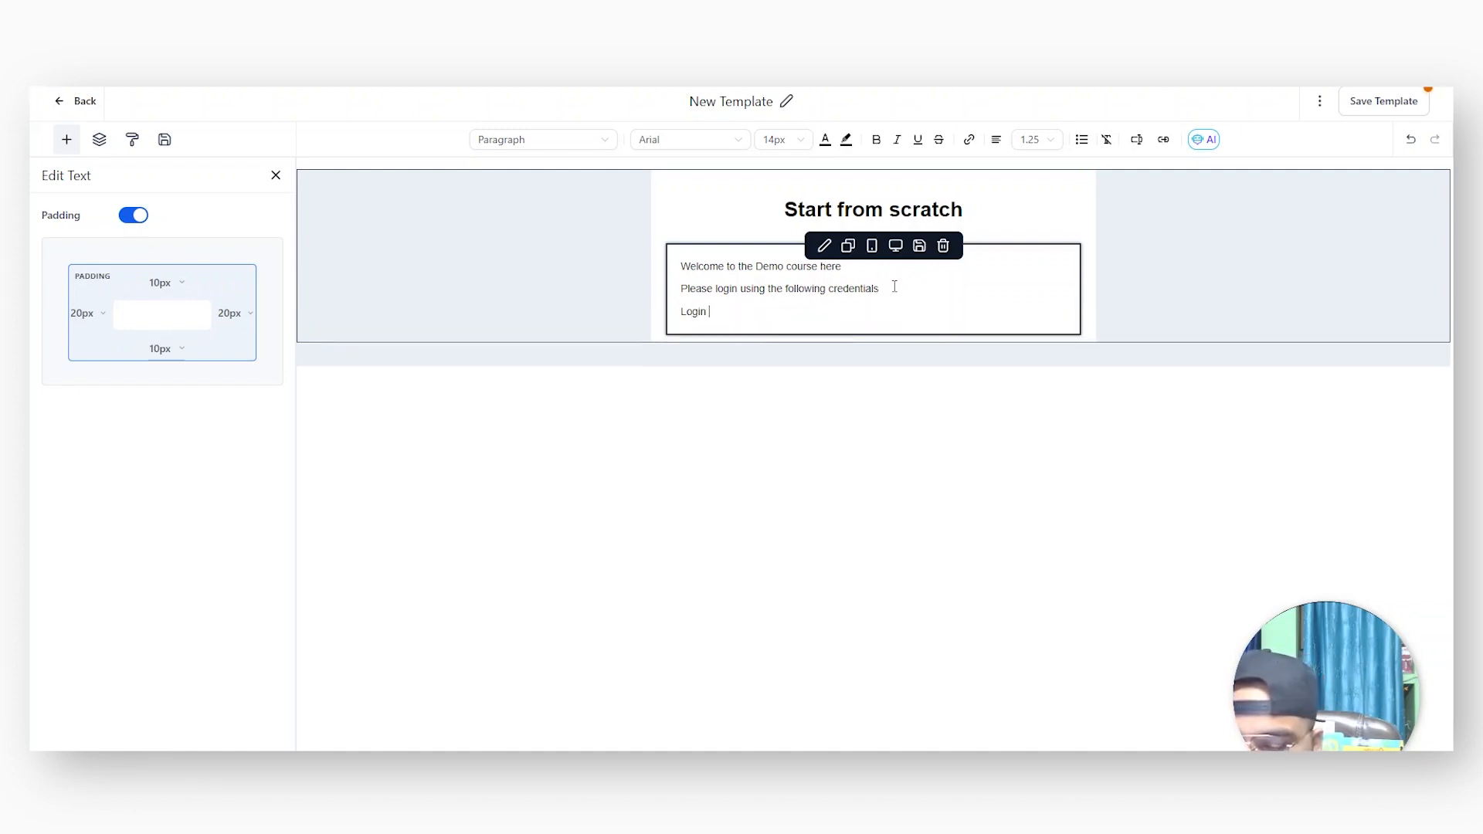
{"action": "type", "text": "url"}
{"action": "key", "text": "Return"}
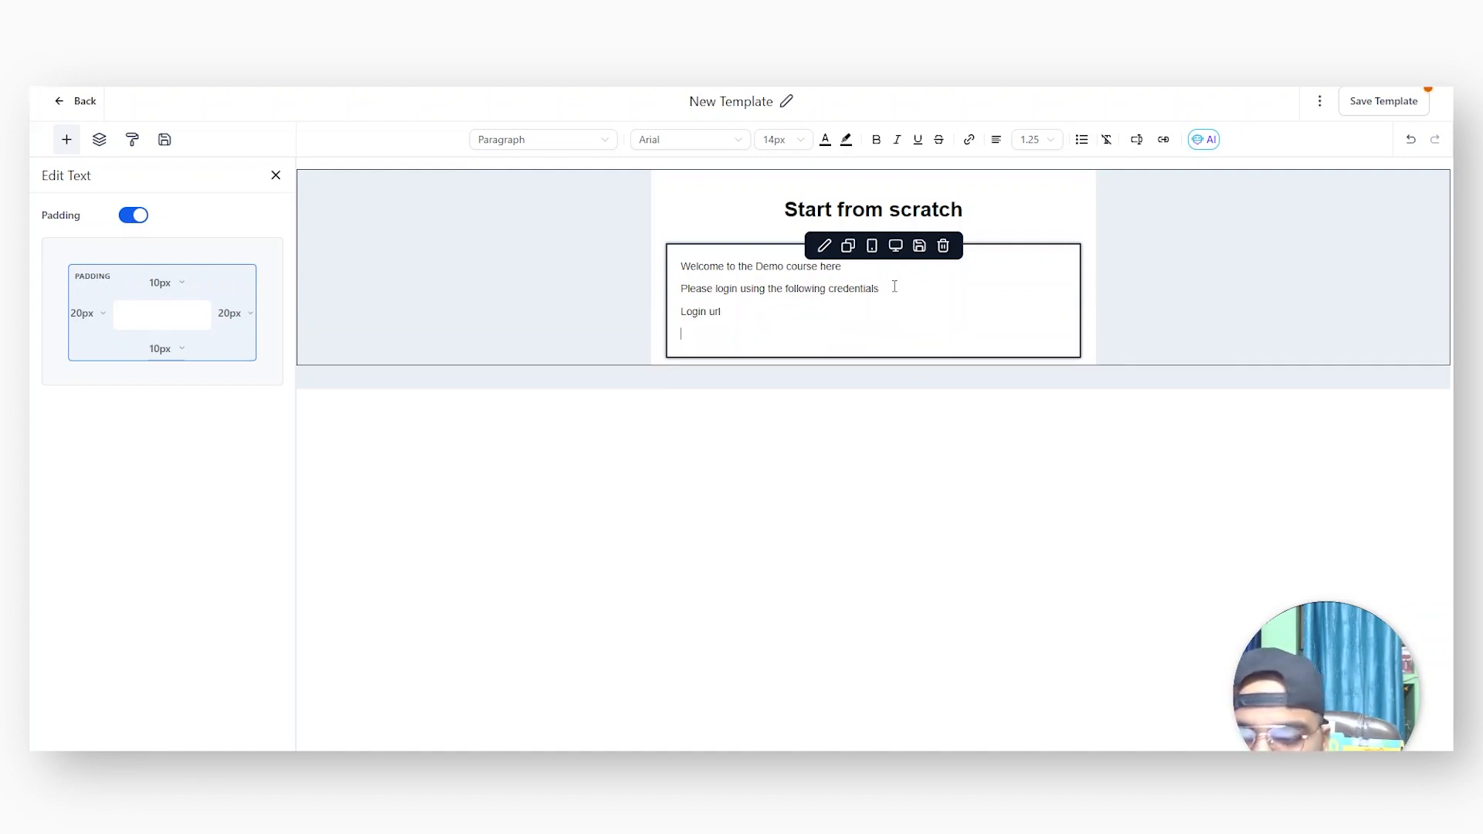
{"action": "type", "text": "Email"}
{"action": "key", "text": "Return"}
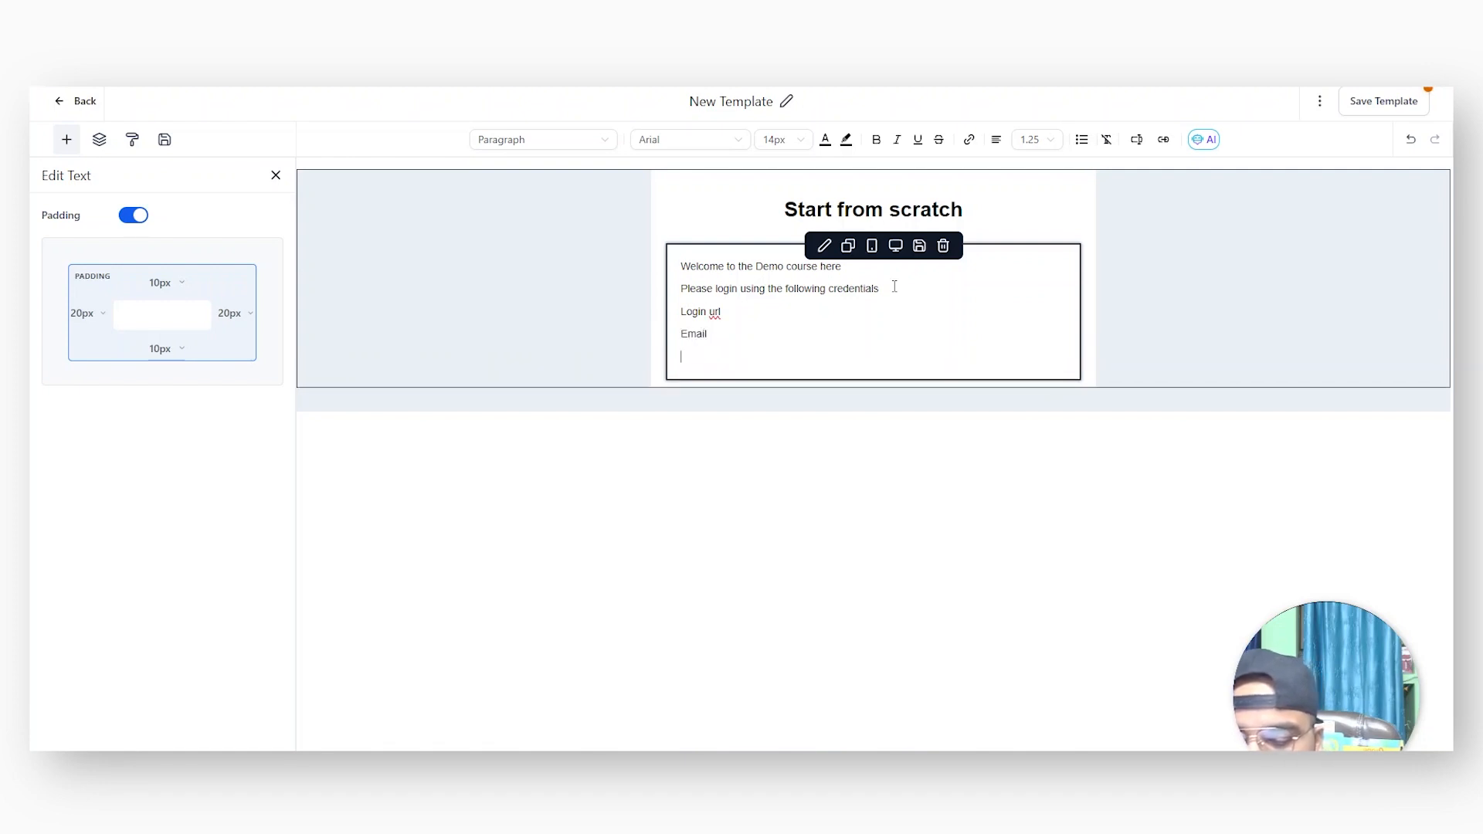
{"action": "type", "text": "Password"}
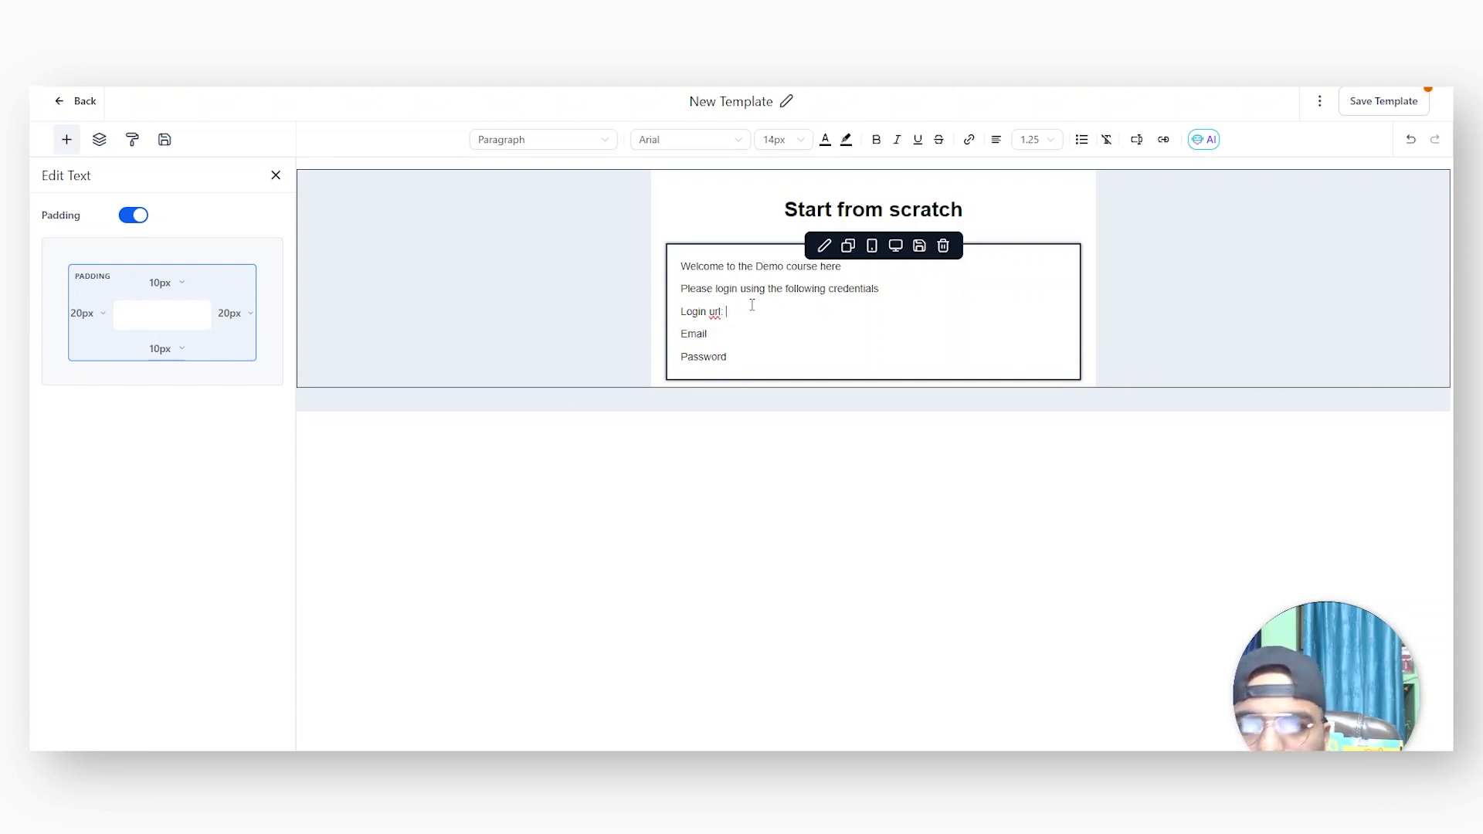
Step: Insert the Membership Contacts custom value Login Url after the "Login url:" label
{"action": "left_click", "coordinate": [1138, 141]}
{"action": "scroll", "coordinate": [1155, 232], "scroll_direction": "down", "scroll_amount": 2}
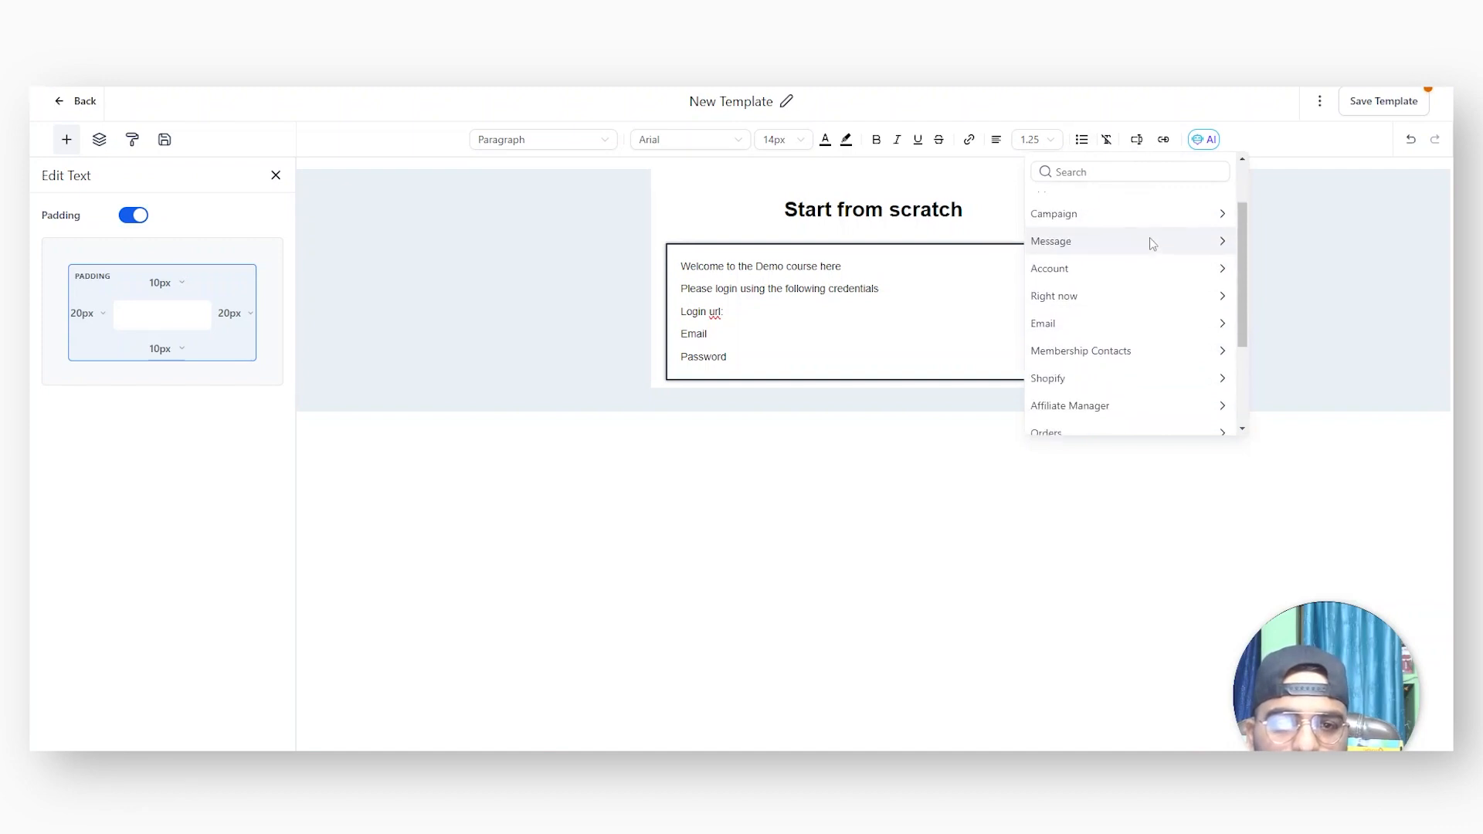
{"action": "left_click", "coordinate": [1197, 355]}
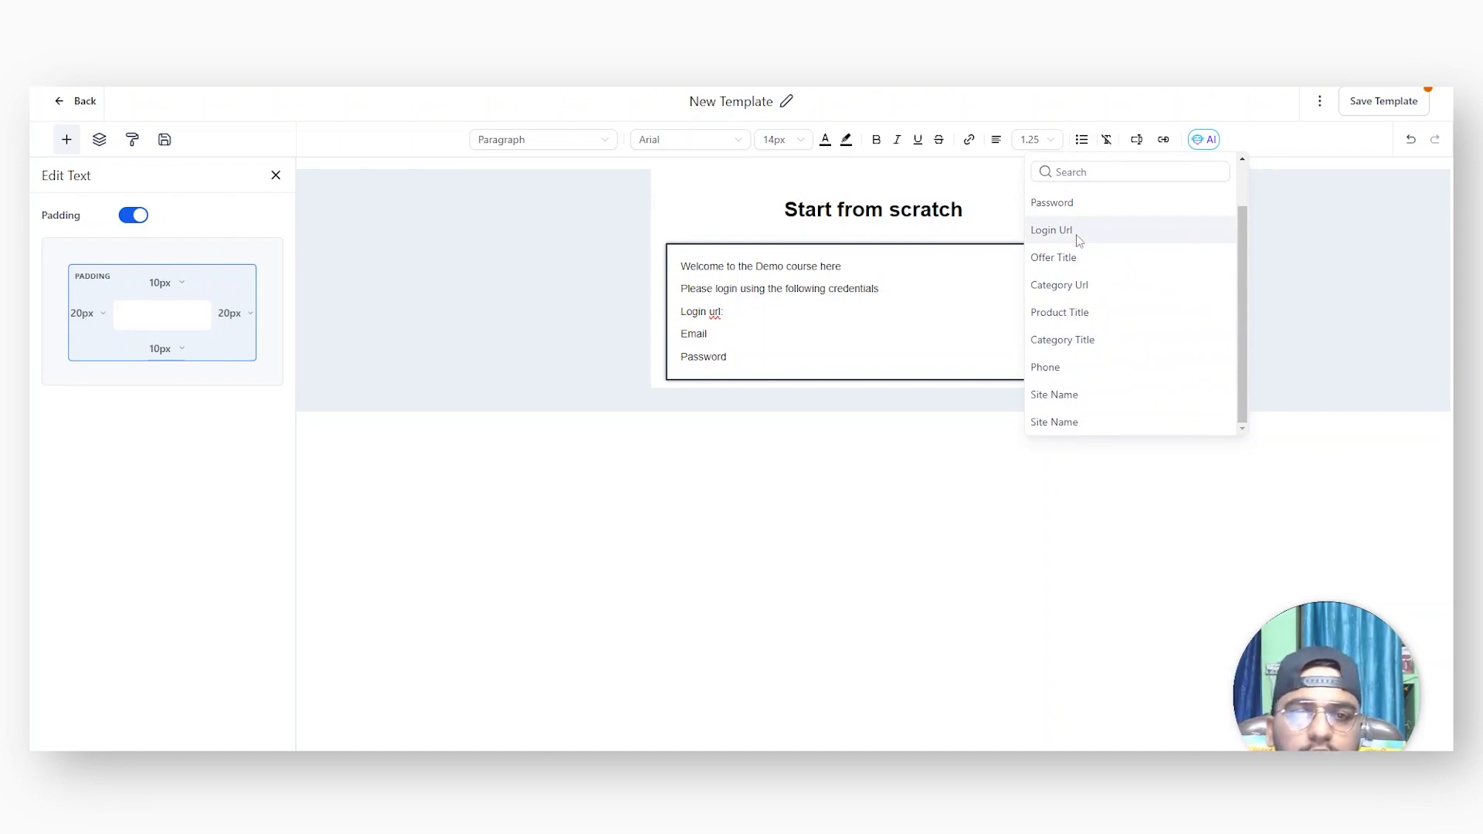
{"action": "left_click", "coordinate": [1052, 230]}
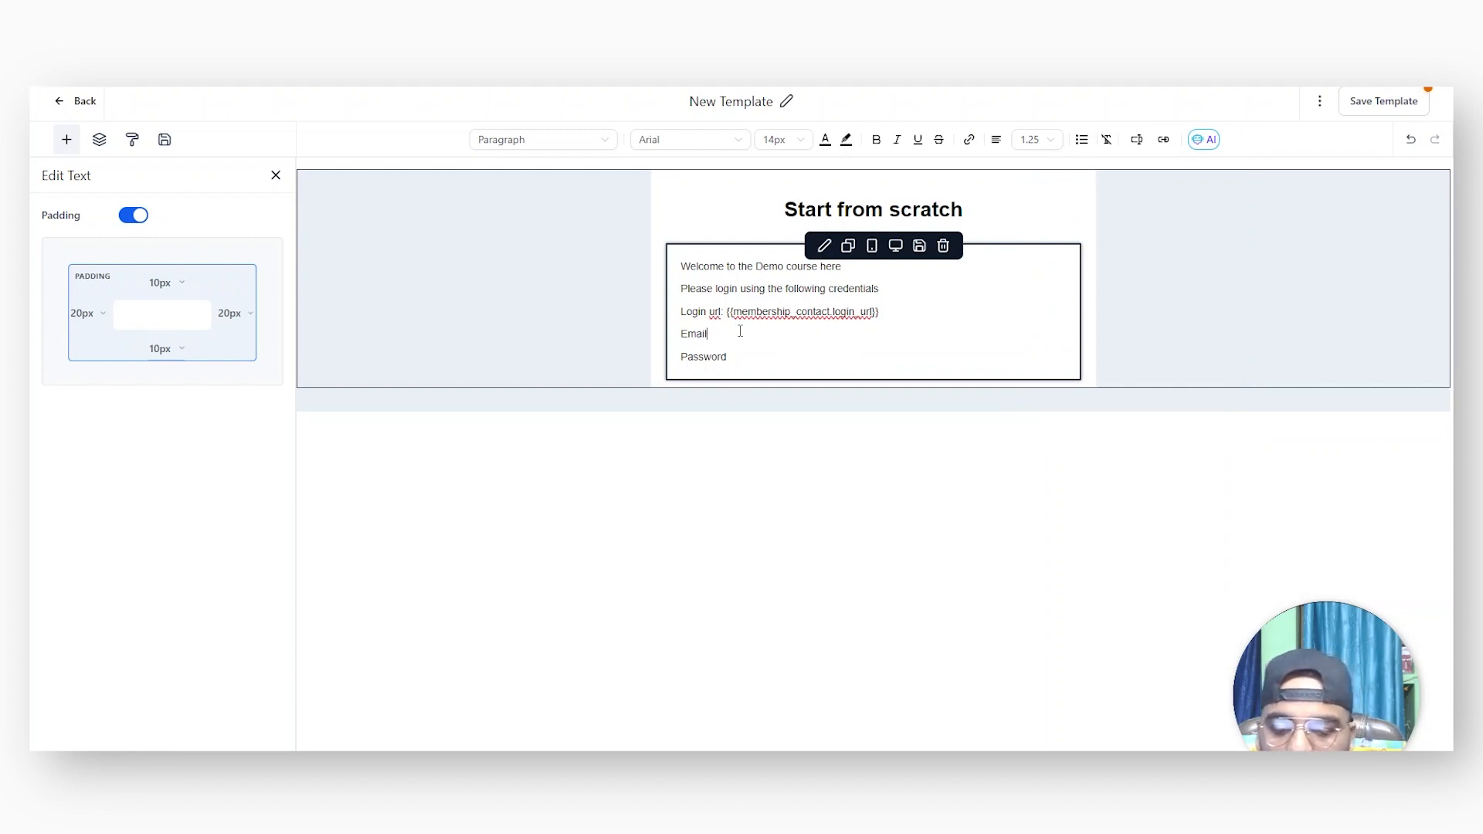
Step: Add a colon to the "Email" label and insert the Membership Contacts custom value Email after it
{"action": "type", "text": ":"}
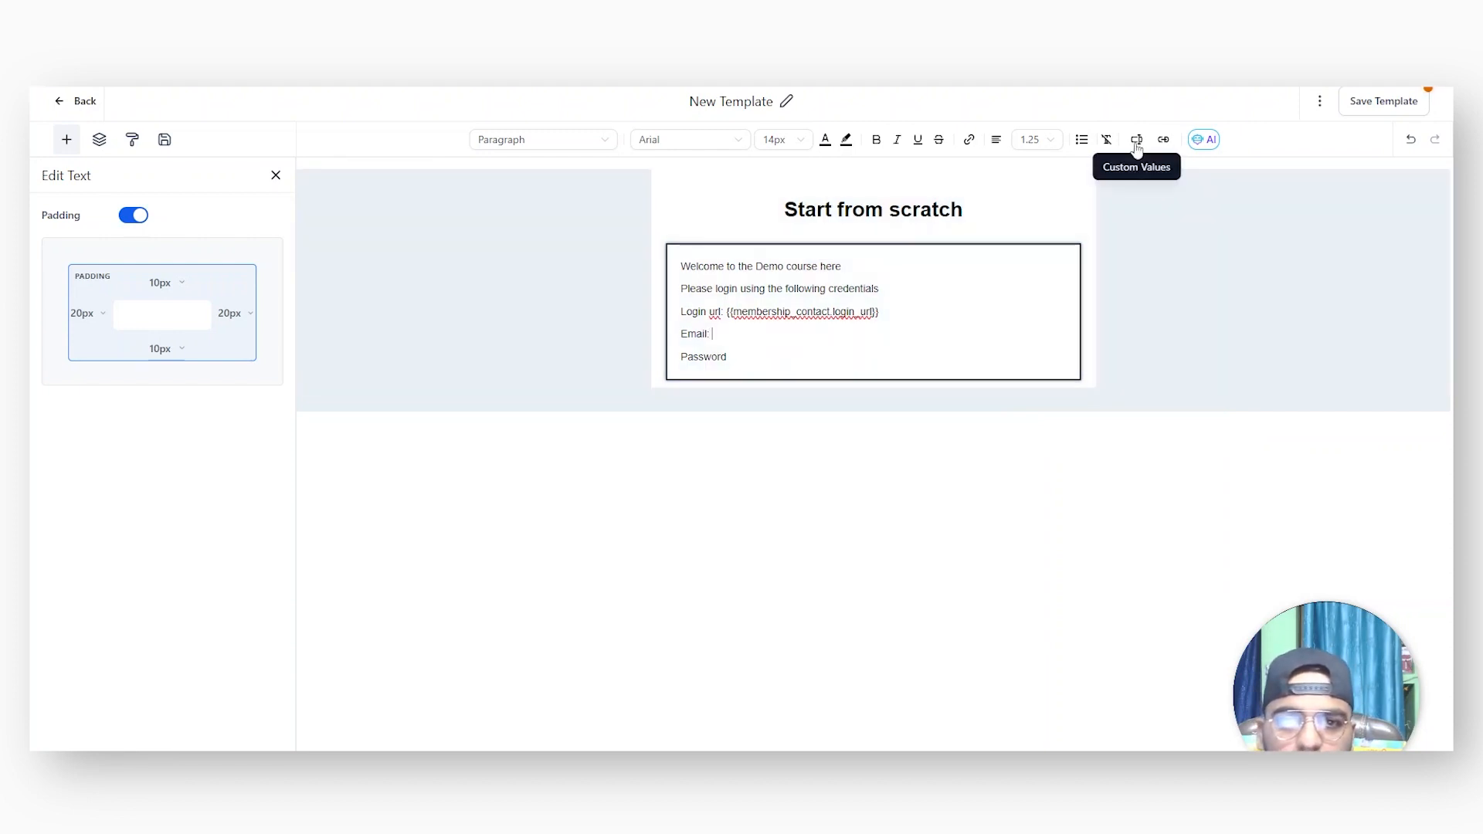
{"action": "left_click", "coordinate": [1136, 140]}
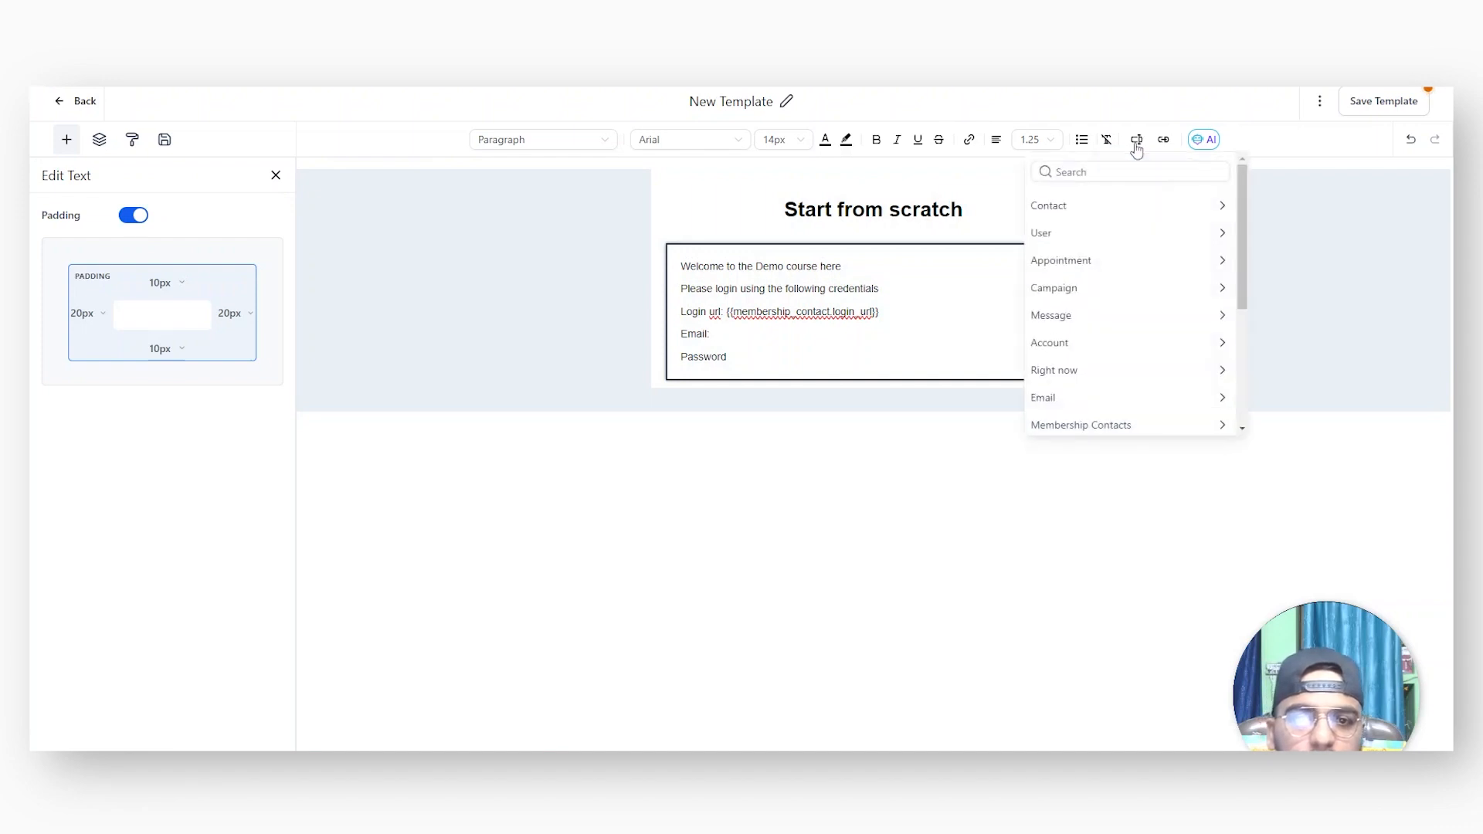
{"action": "scroll", "coordinate": [1119, 397], "scroll_direction": "down", "scroll_amount": 1}
{"action": "scroll", "coordinate": [1119, 397], "scroll_direction": "down", "scroll_amount": 1}
{"action": "left_click", "coordinate": [1119, 359]}
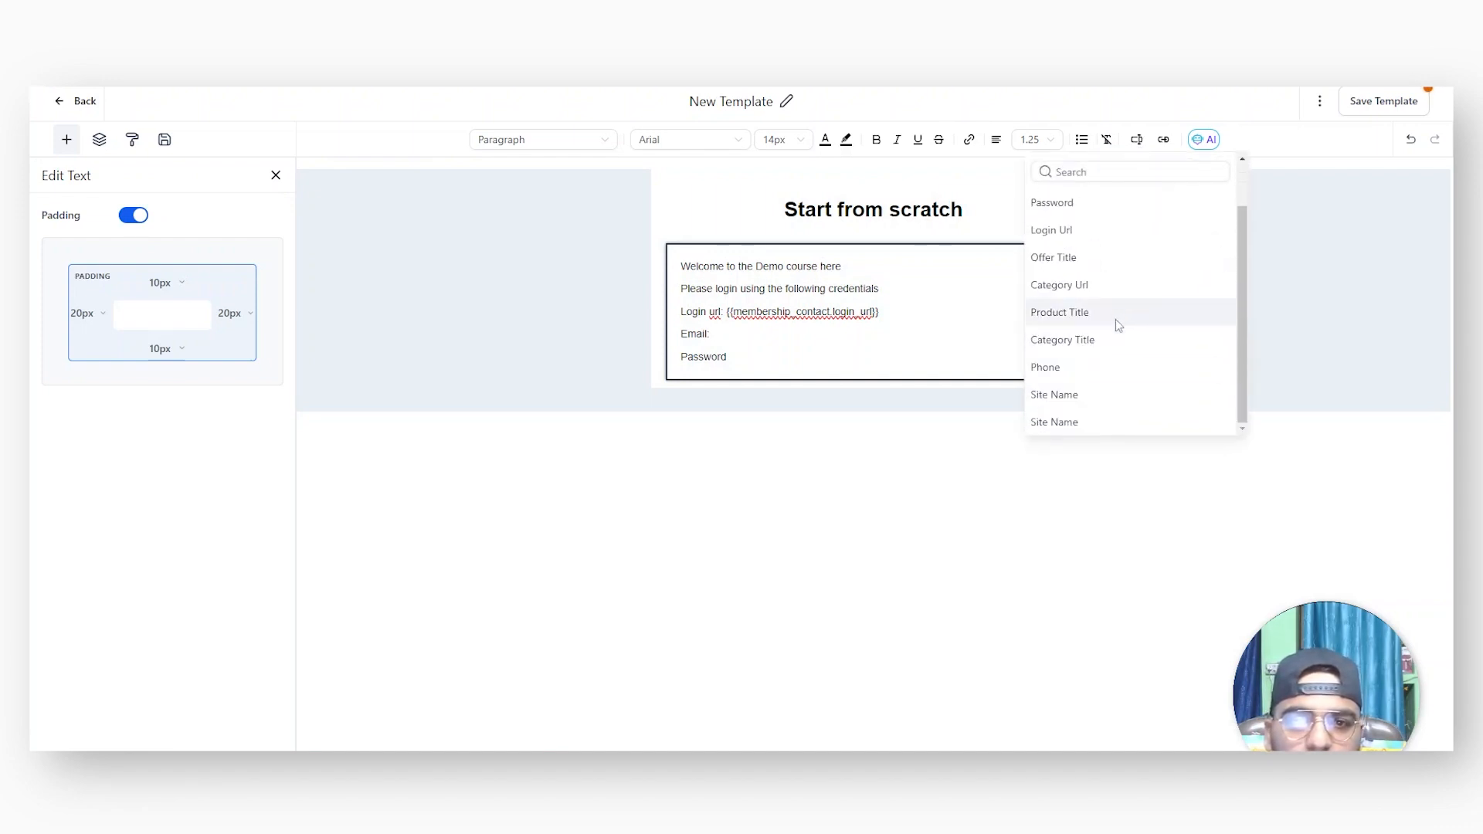
{"action": "scroll", "coordinate": [1120, 355], "scroll_direction": "up", "scroll_amount": 1}
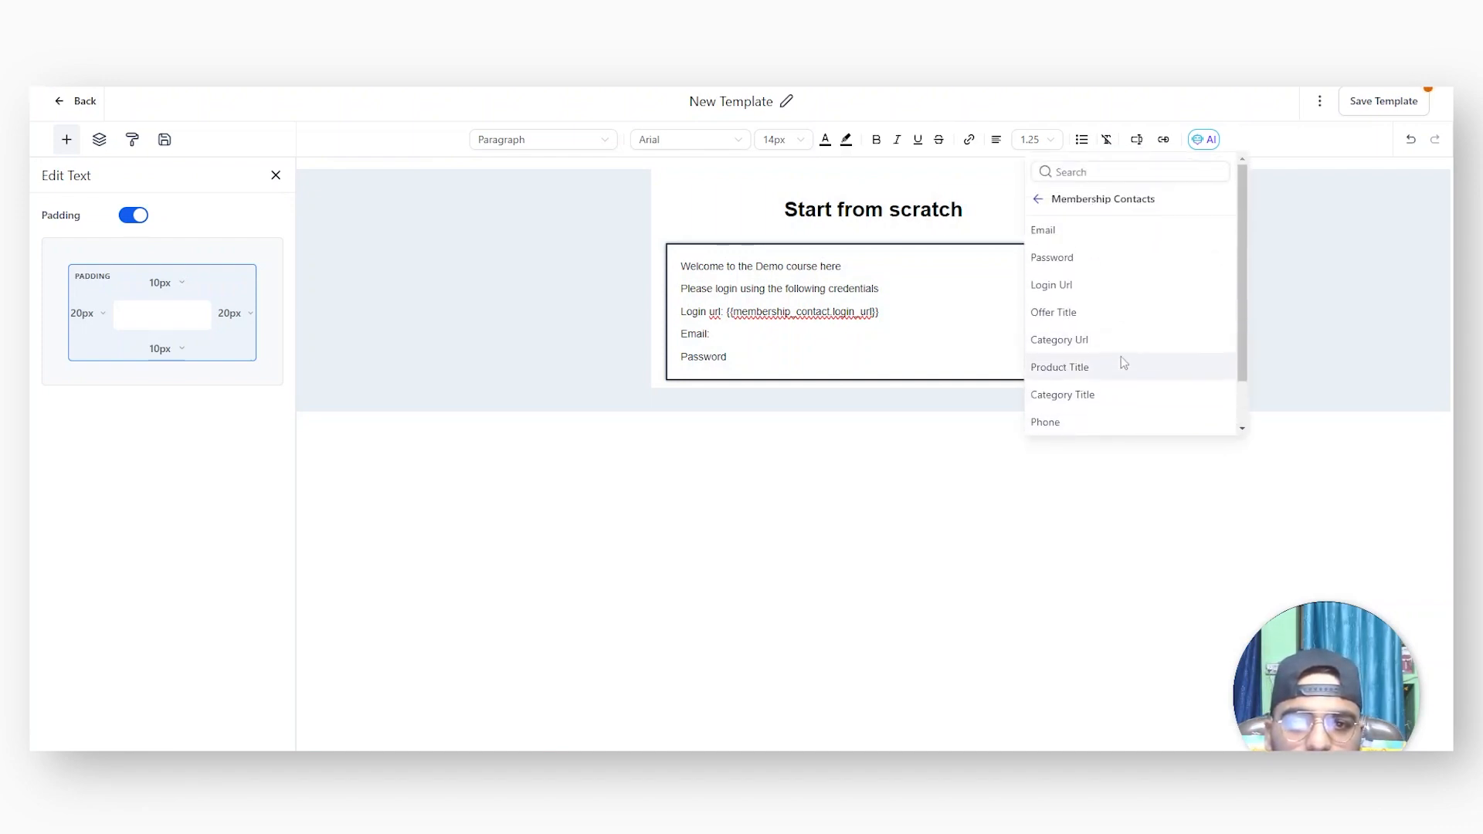
{"action": "left_click", "coordinate": [1060, 231]}
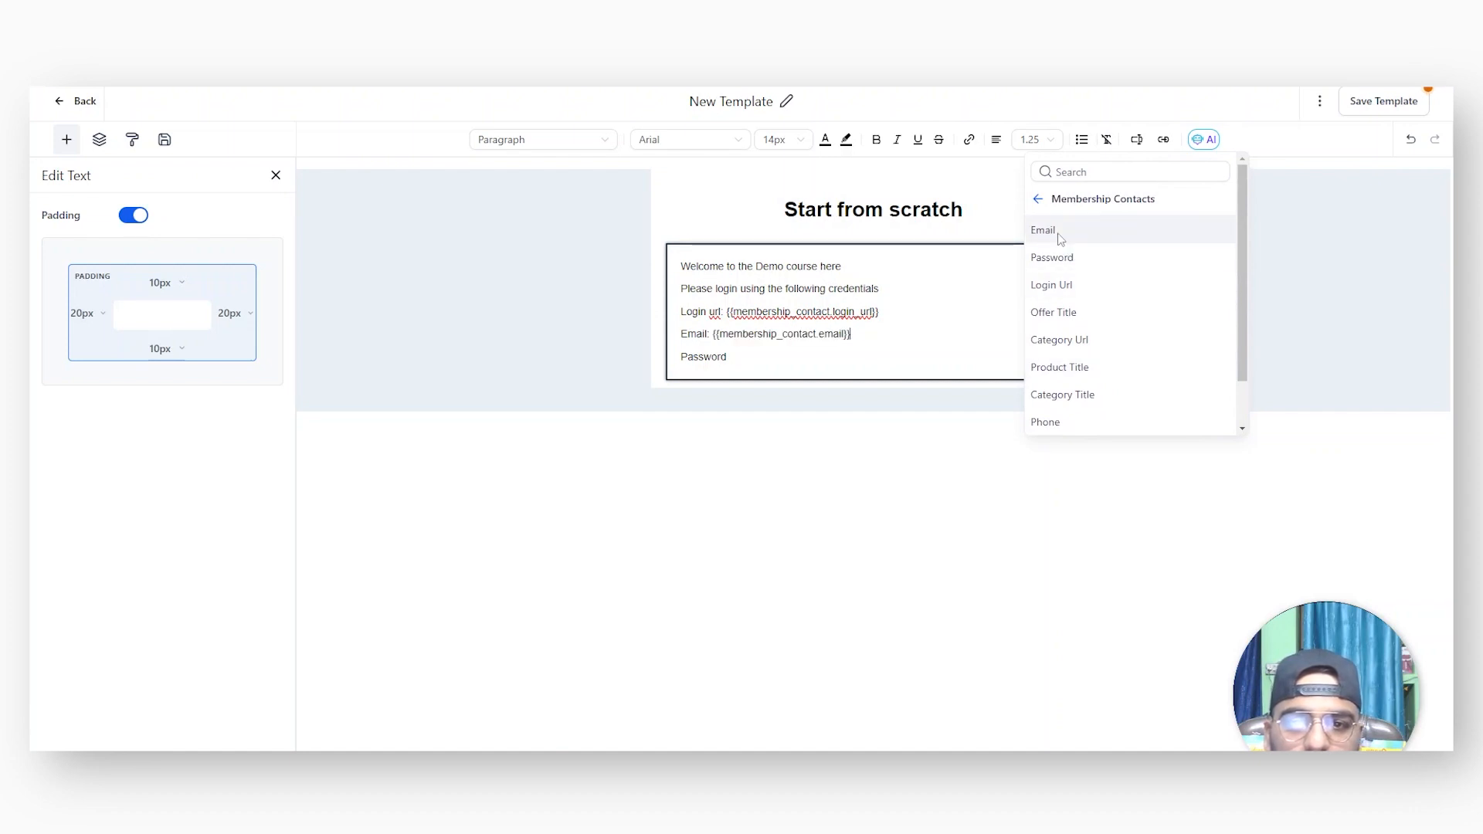
Step: Add a colon to the "Password" label and insert the Membership Contacts custom value Password after it
{"action": "left_click", "coordinate": [784, 360]}
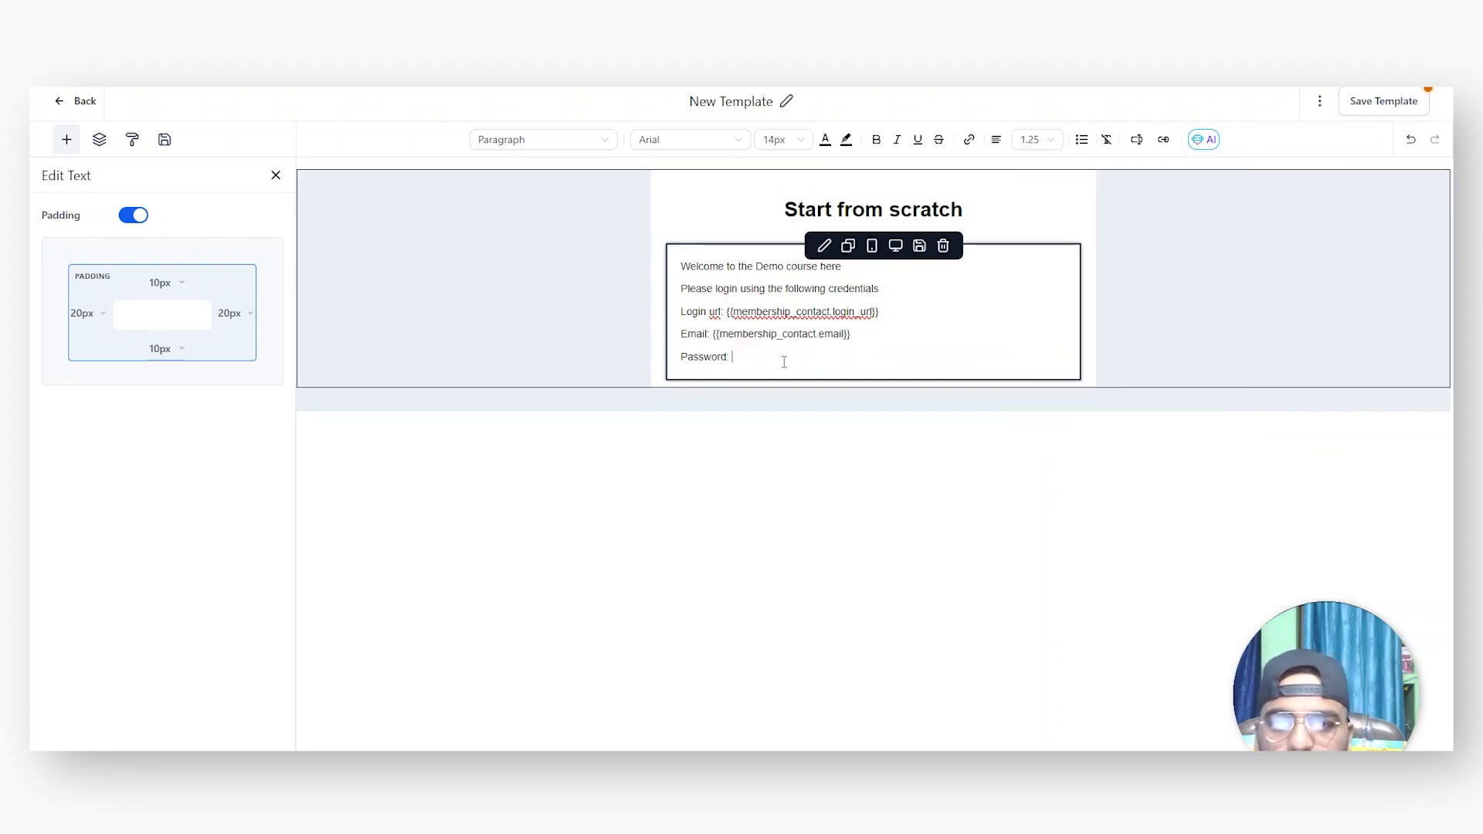
{"action": "left_click", "coordinate": [1135, 144]}
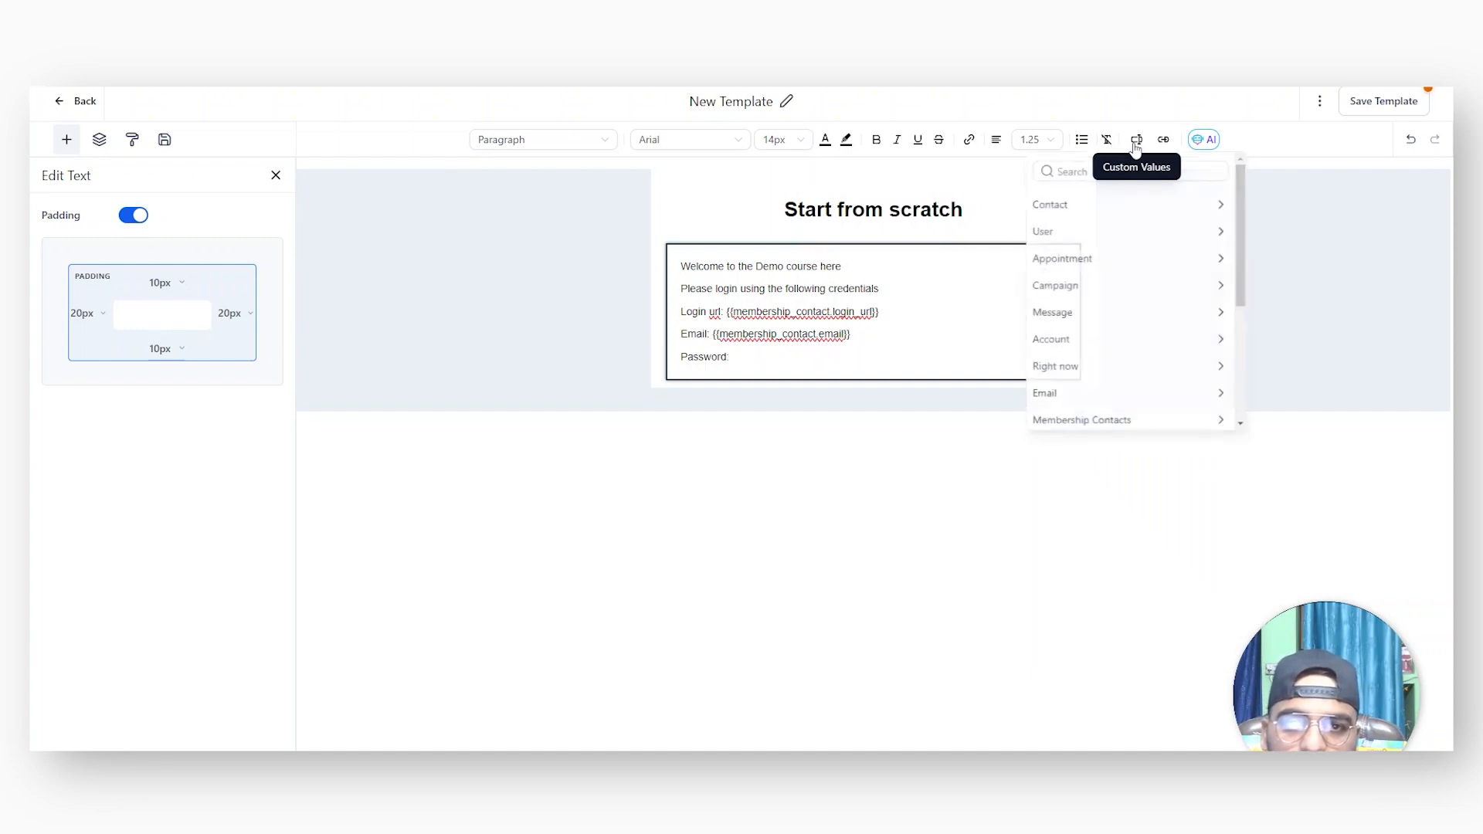
{"action": "left_click", "coordinate": [1137, 424]}
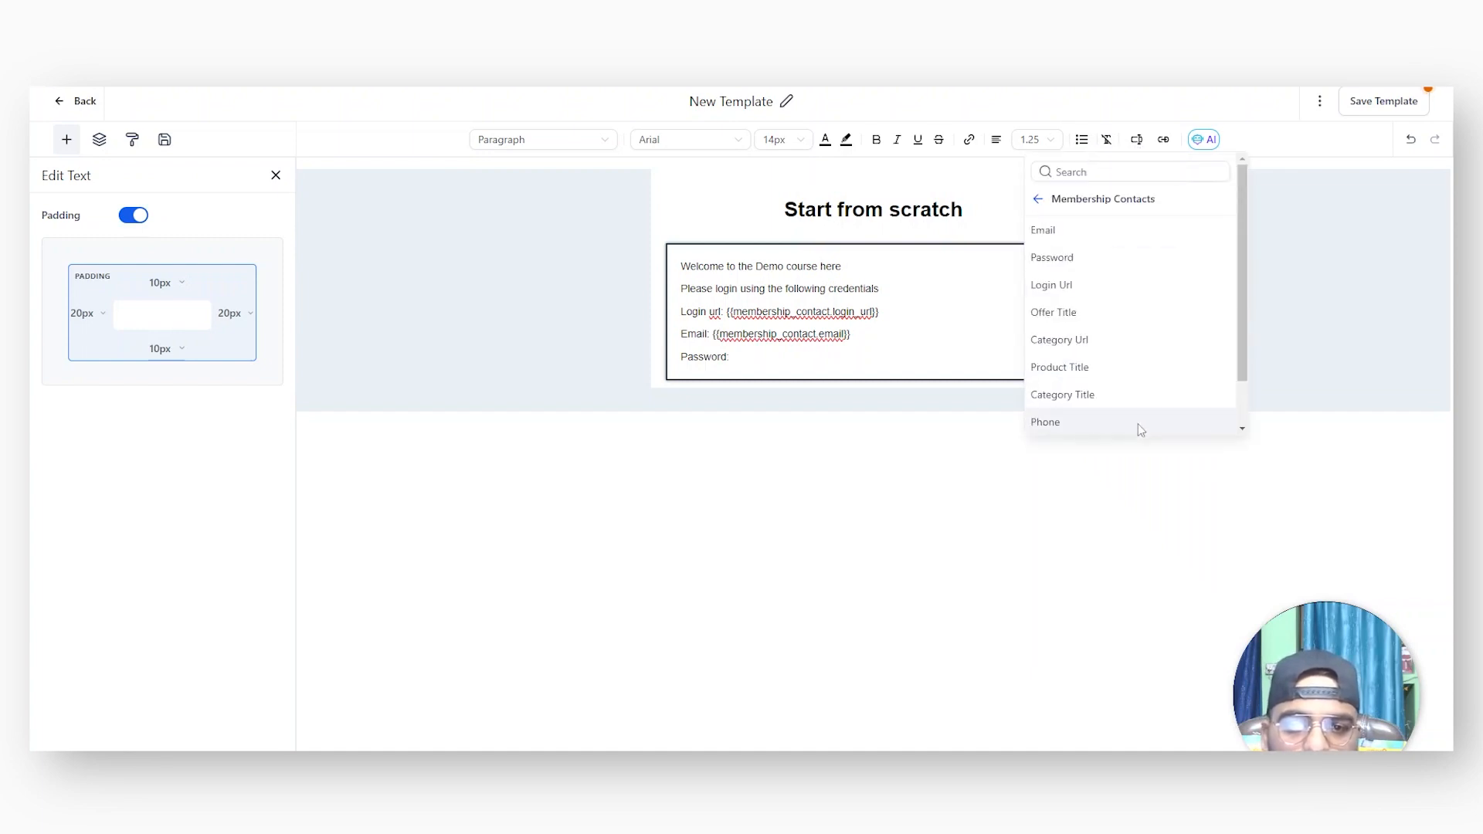
{"action": "left_click", "coordinate": [1068, 265]}
Step: Replace the "Start from scratch" heading text with "DEMO"
{"action": "left_click", "coordinate": [955, 209]}
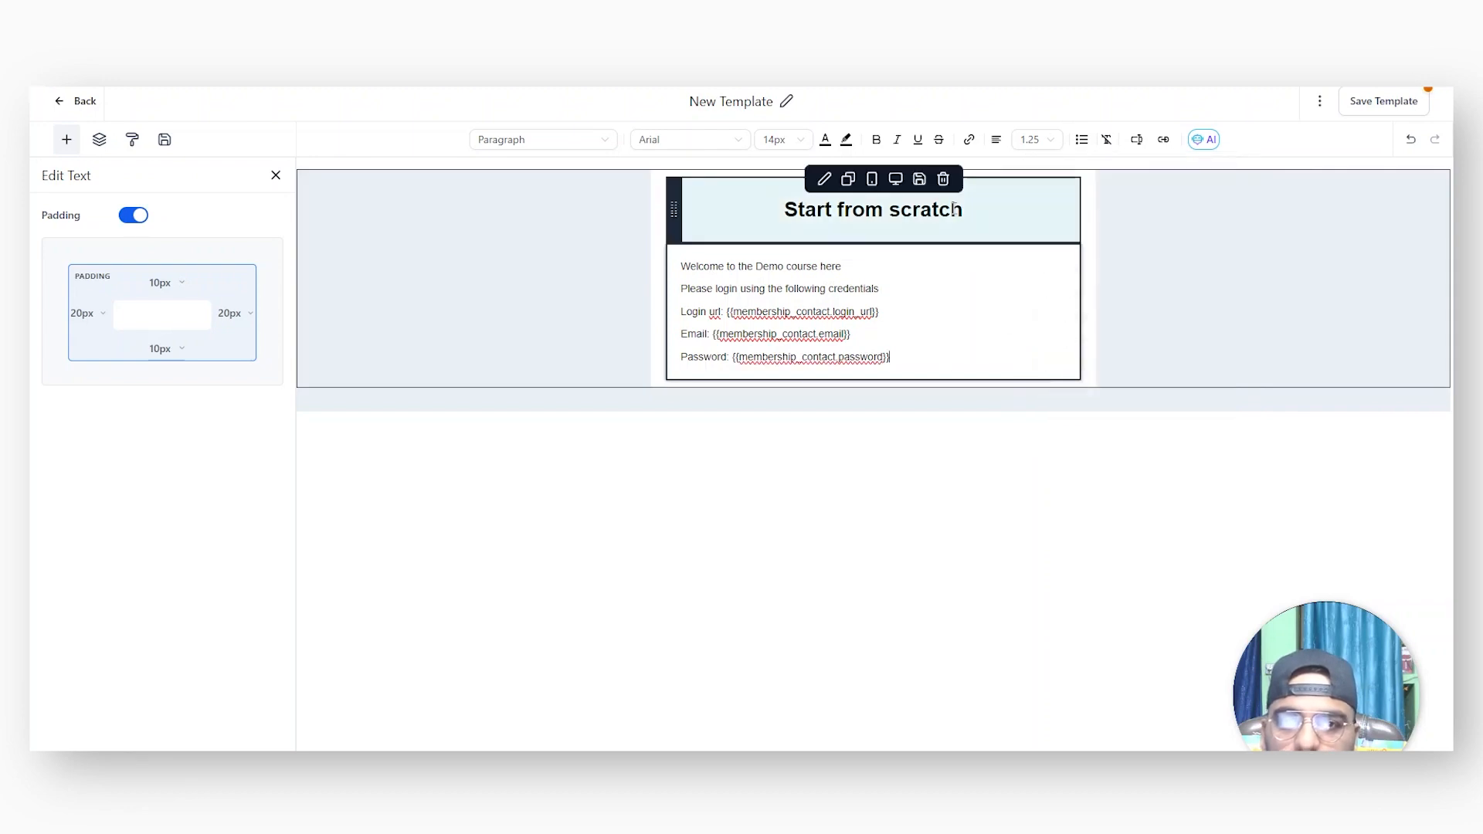
{"action": "triple_click", "coordinate": [956, 208]}
{"action": "type", "text": "DEMO"}
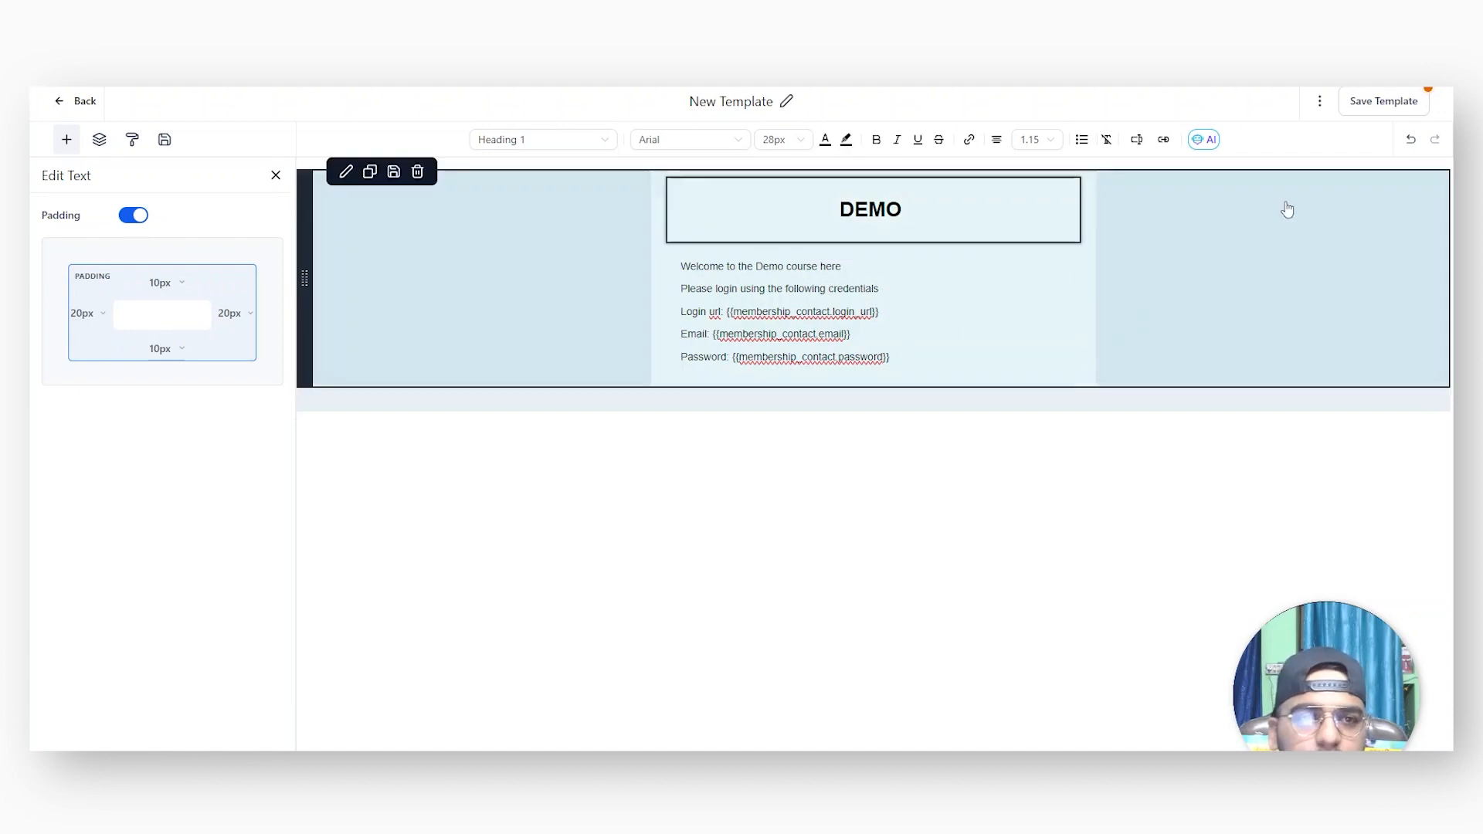
Step: Rename the email template as "Login Template"
{"action": "triple_click", "coordinate": [730, 103]}
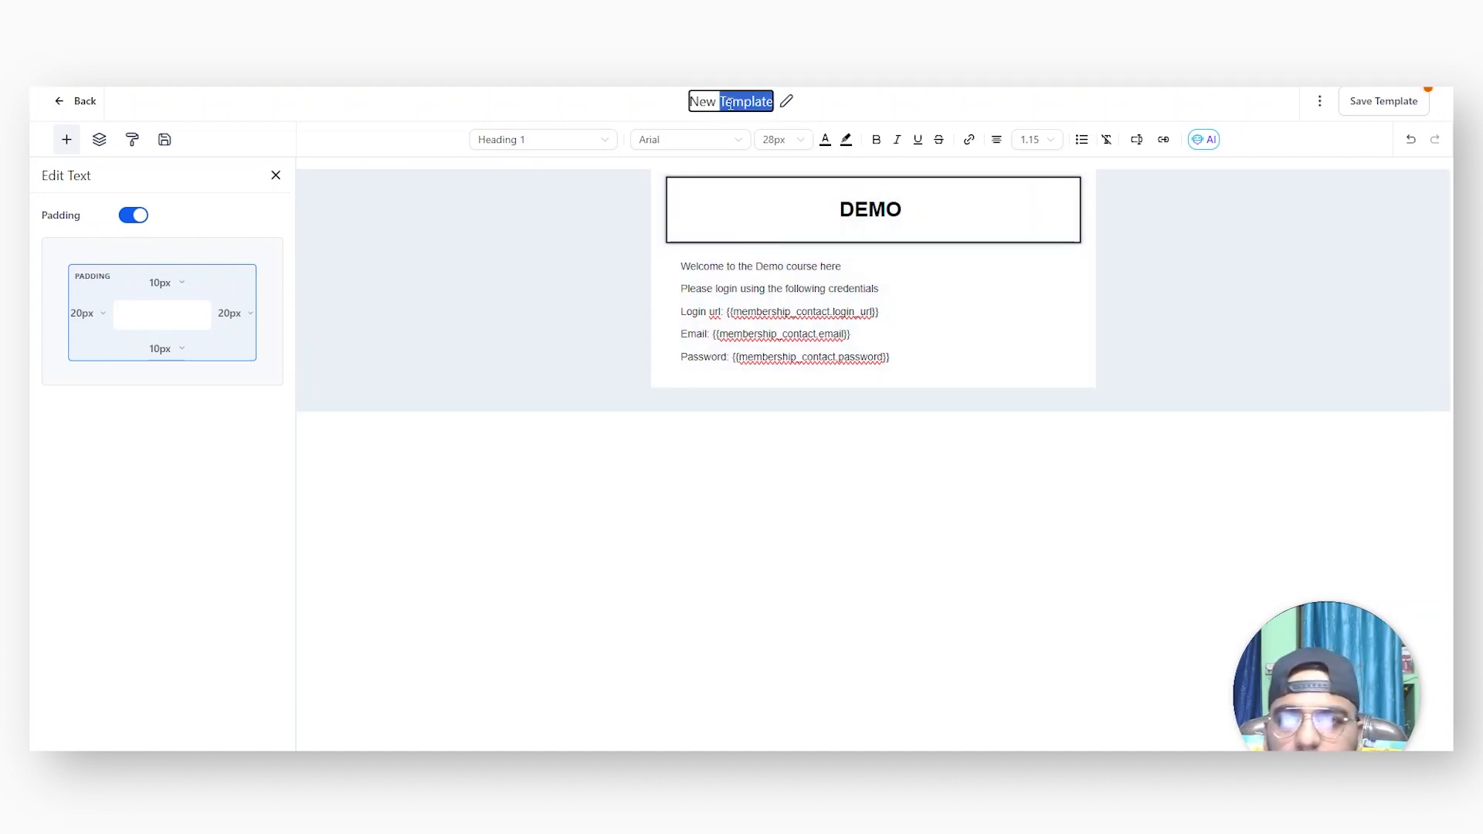
{"action": "type", "text": "Login"}
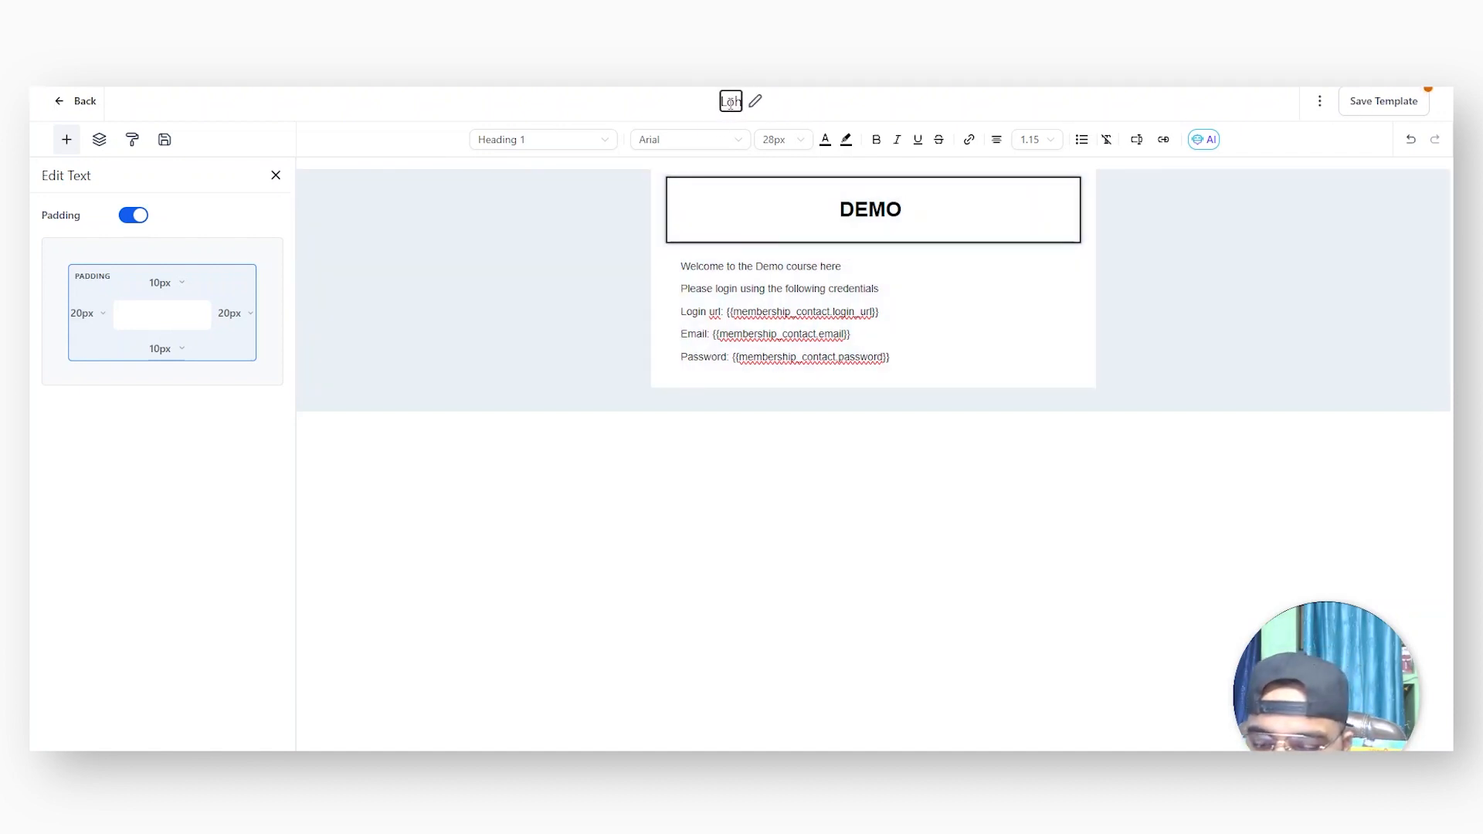
{"action": "type", "text": " Tem"}
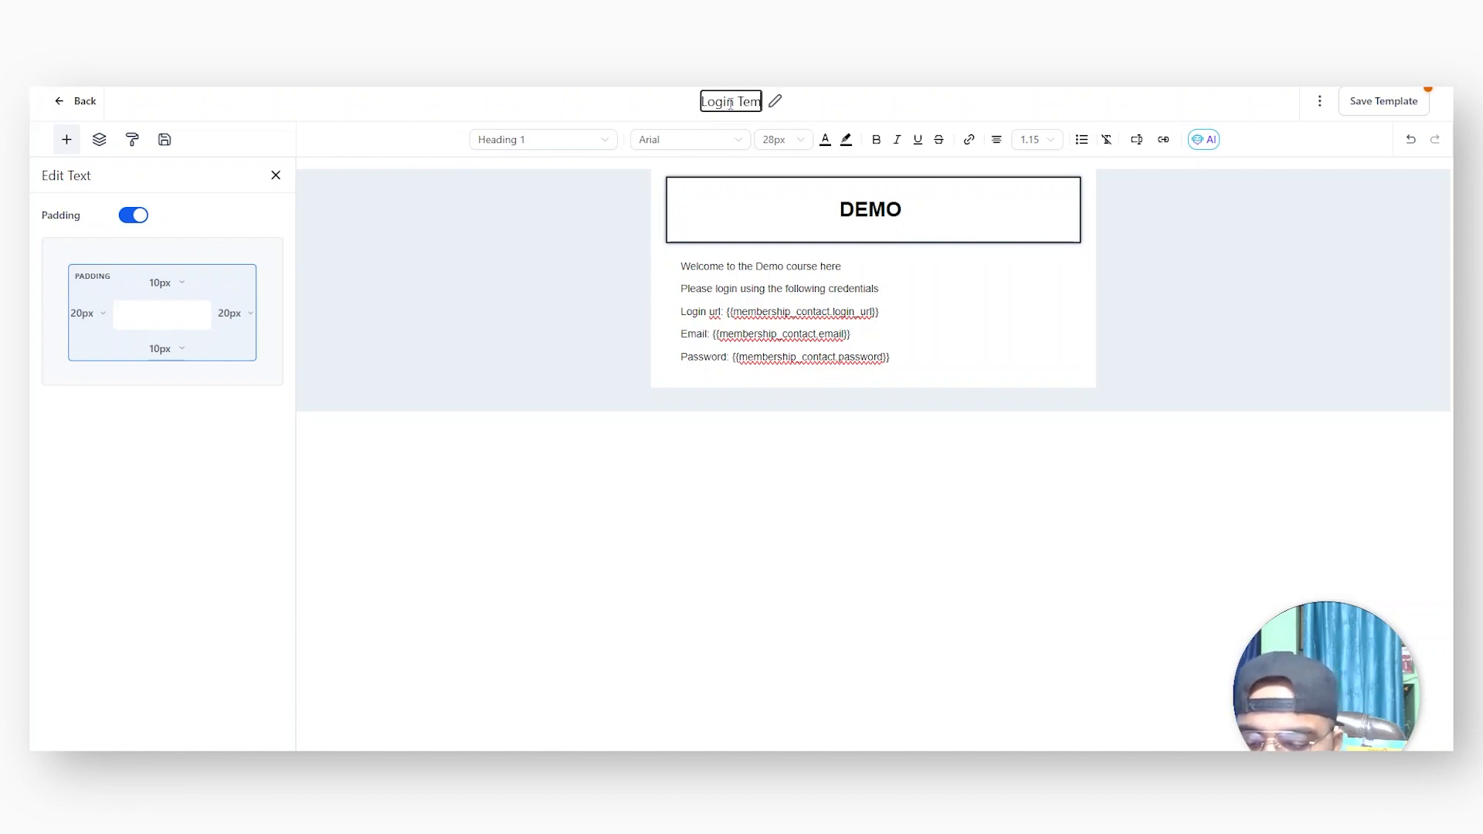
{"action": "type", "text": "plate"}
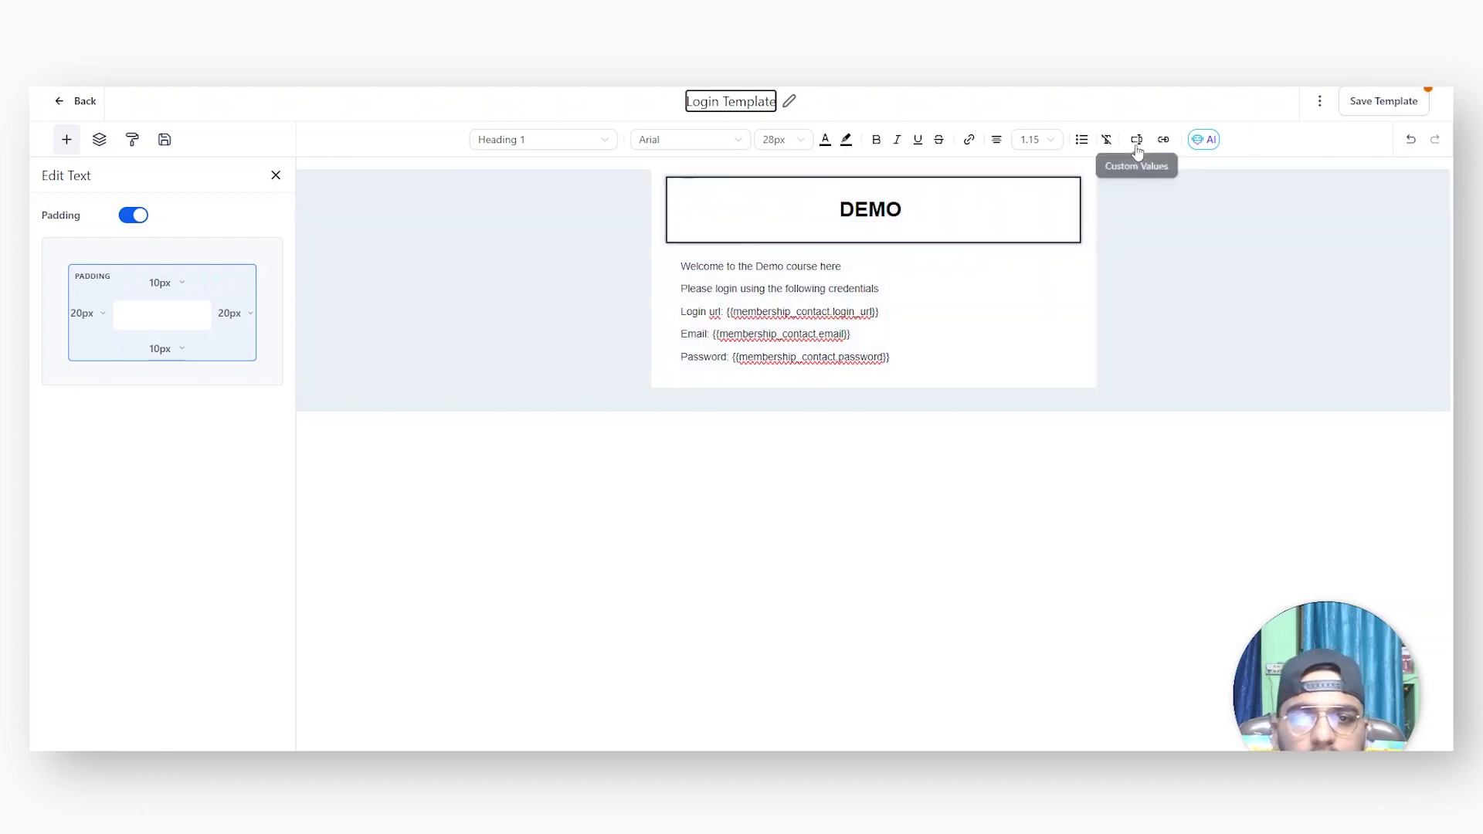
Step: Save the finished email template and leave the template editor
{"action": "left_click", "coordinate": [1136, 145]}
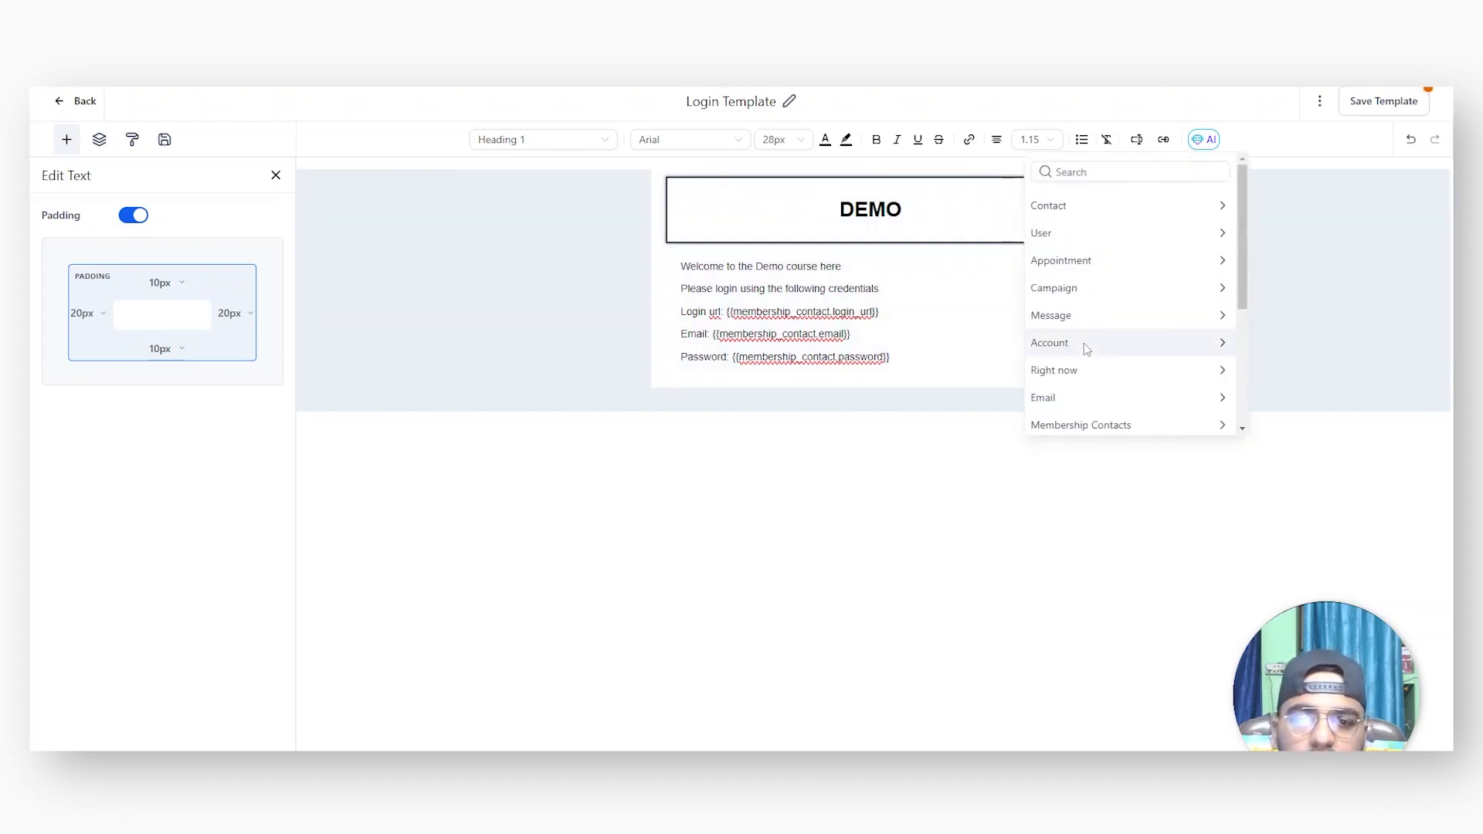
{"action": "left_click", "coordinate": [1334, 270]}
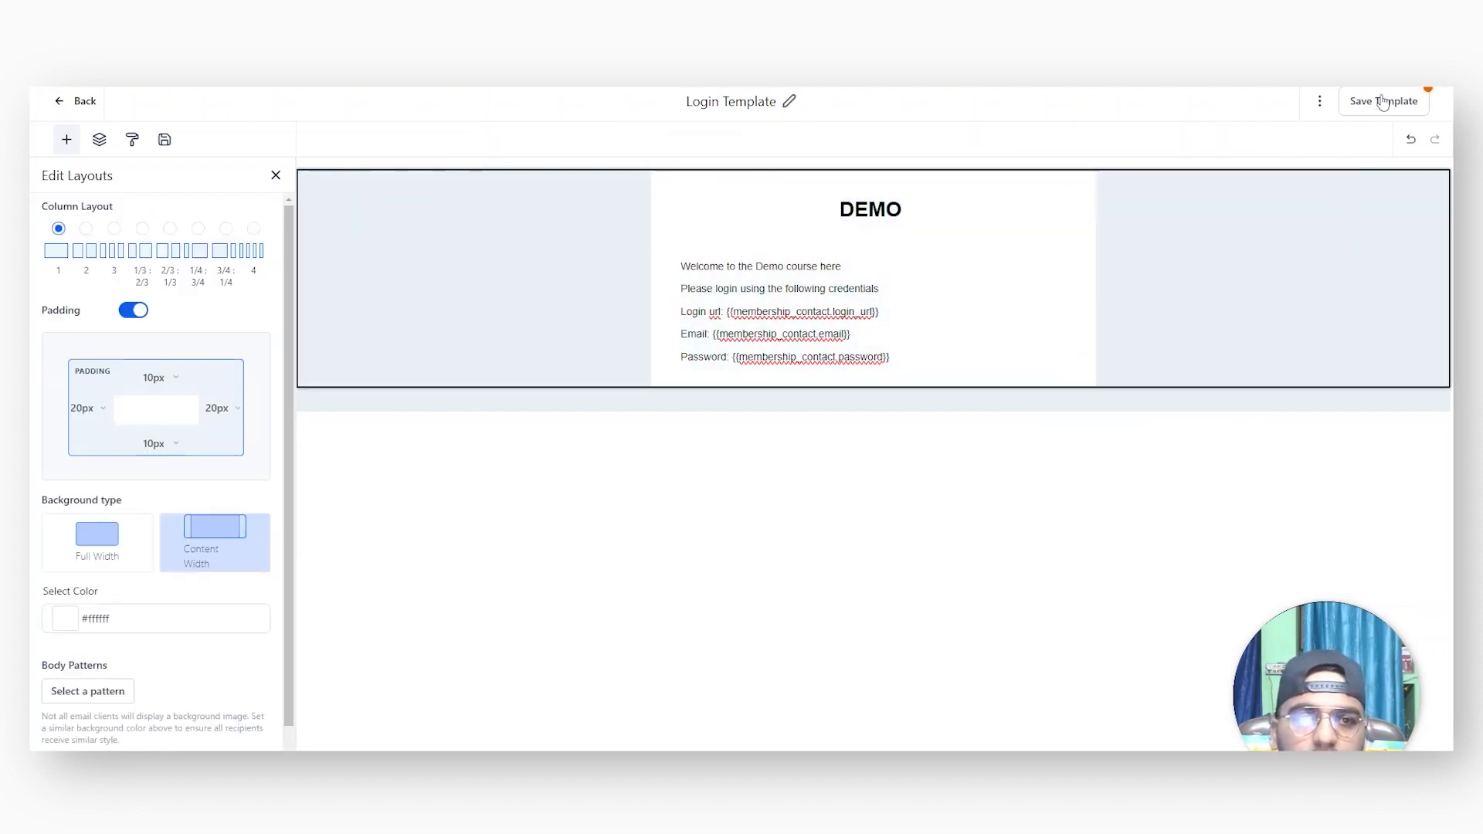
{"action": "left_click", "coordinate": [1352, 110]}
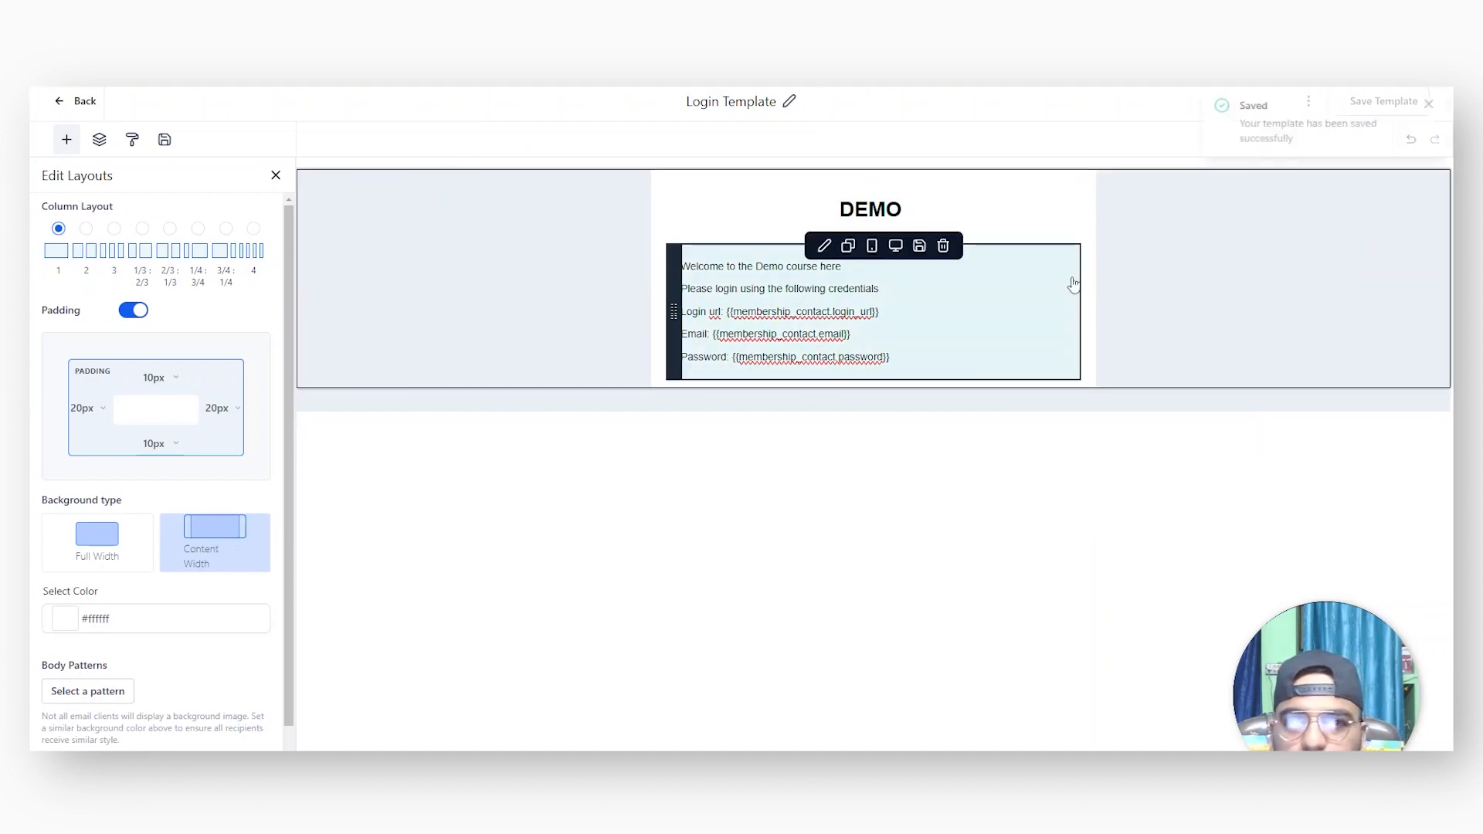
{"action": "left_click", "coordinate": [62, 105]}
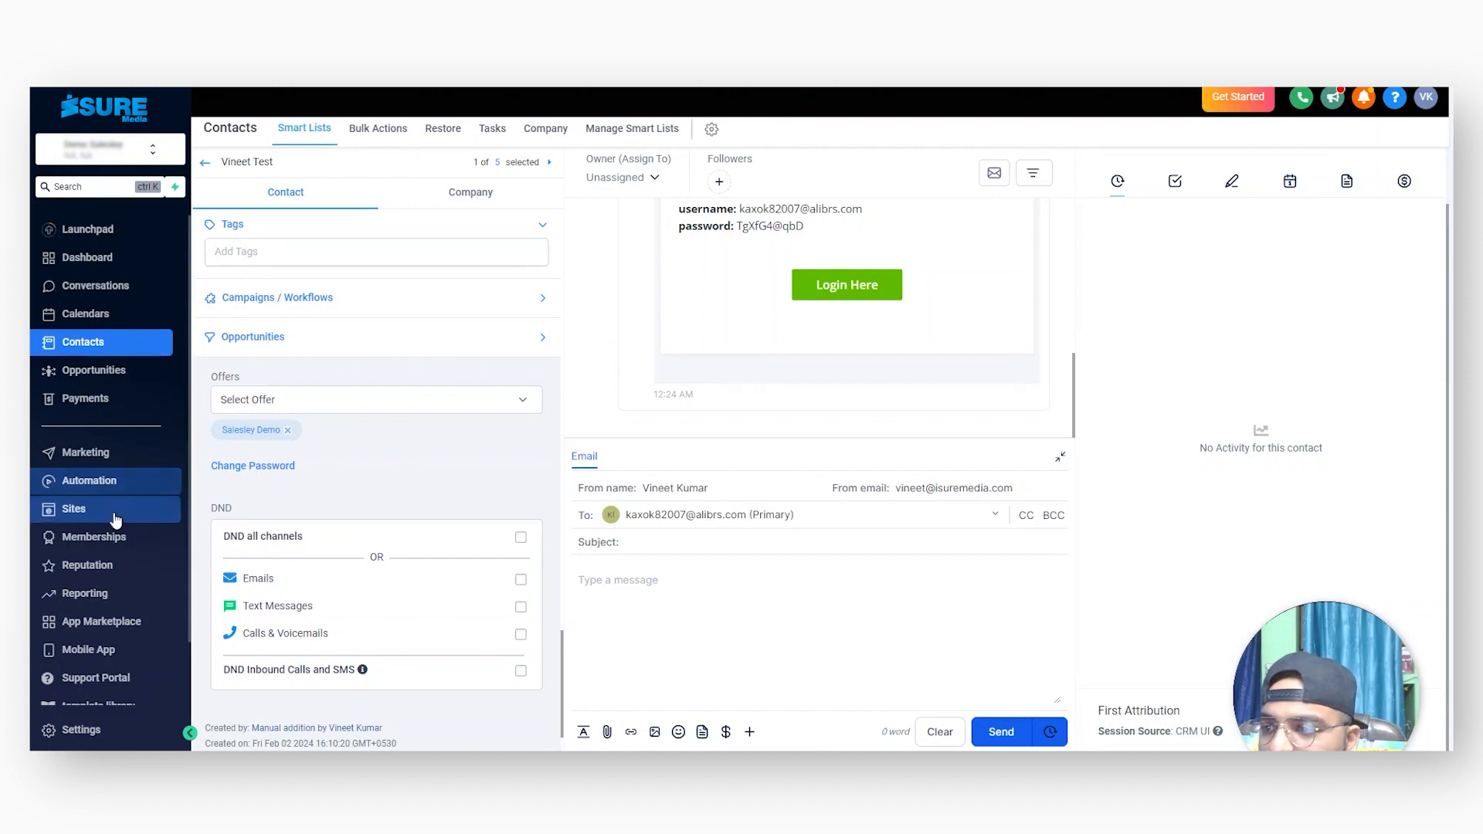
Step: Open the Email Settings of the membership courses and review the default welcome email received in the temporary inbox
{"action": "left_click", "coordinate": [110, 538]}
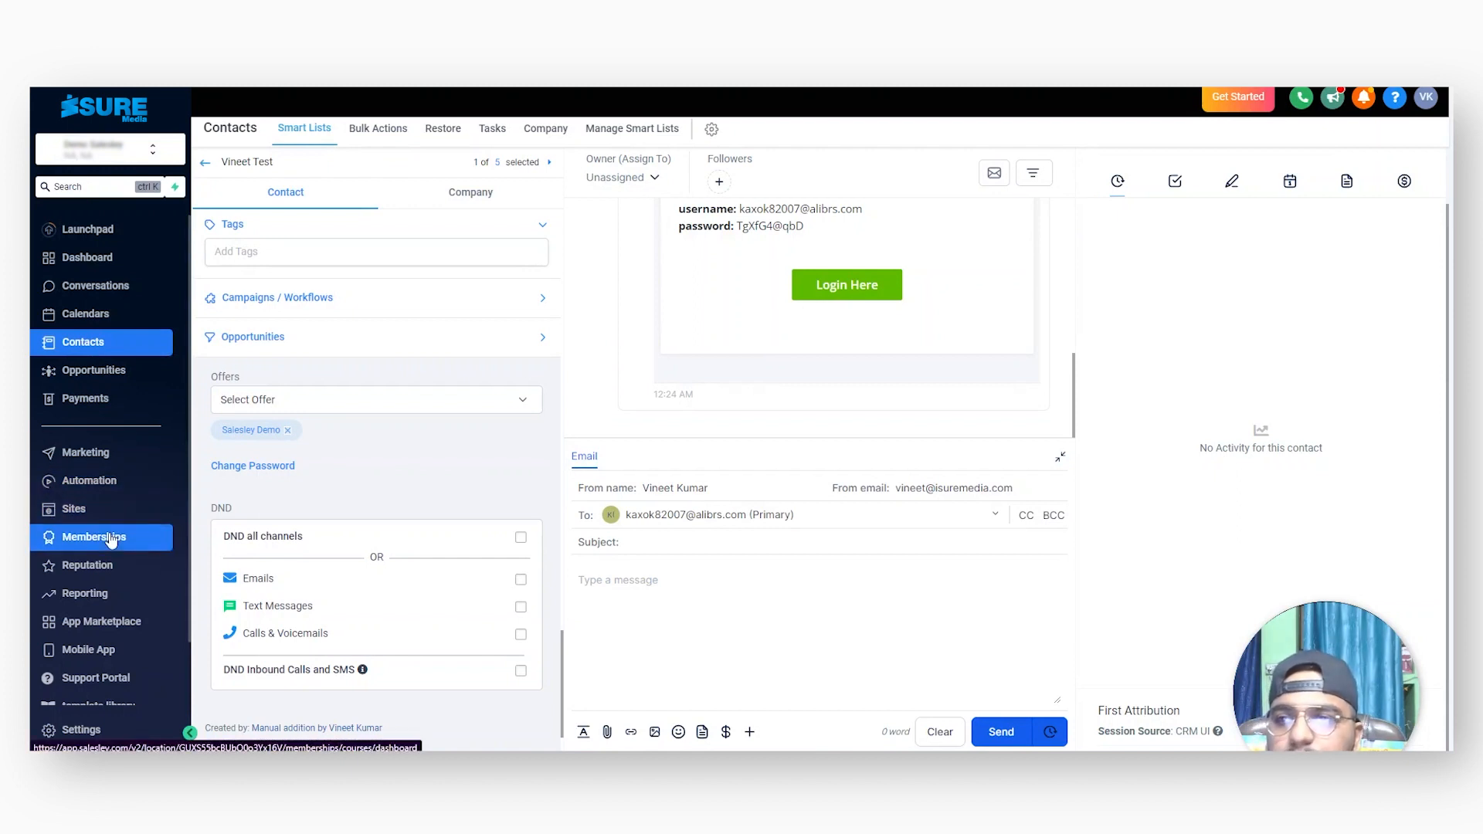
{"action": "mouse_move", "coordinate": [327, 147]}
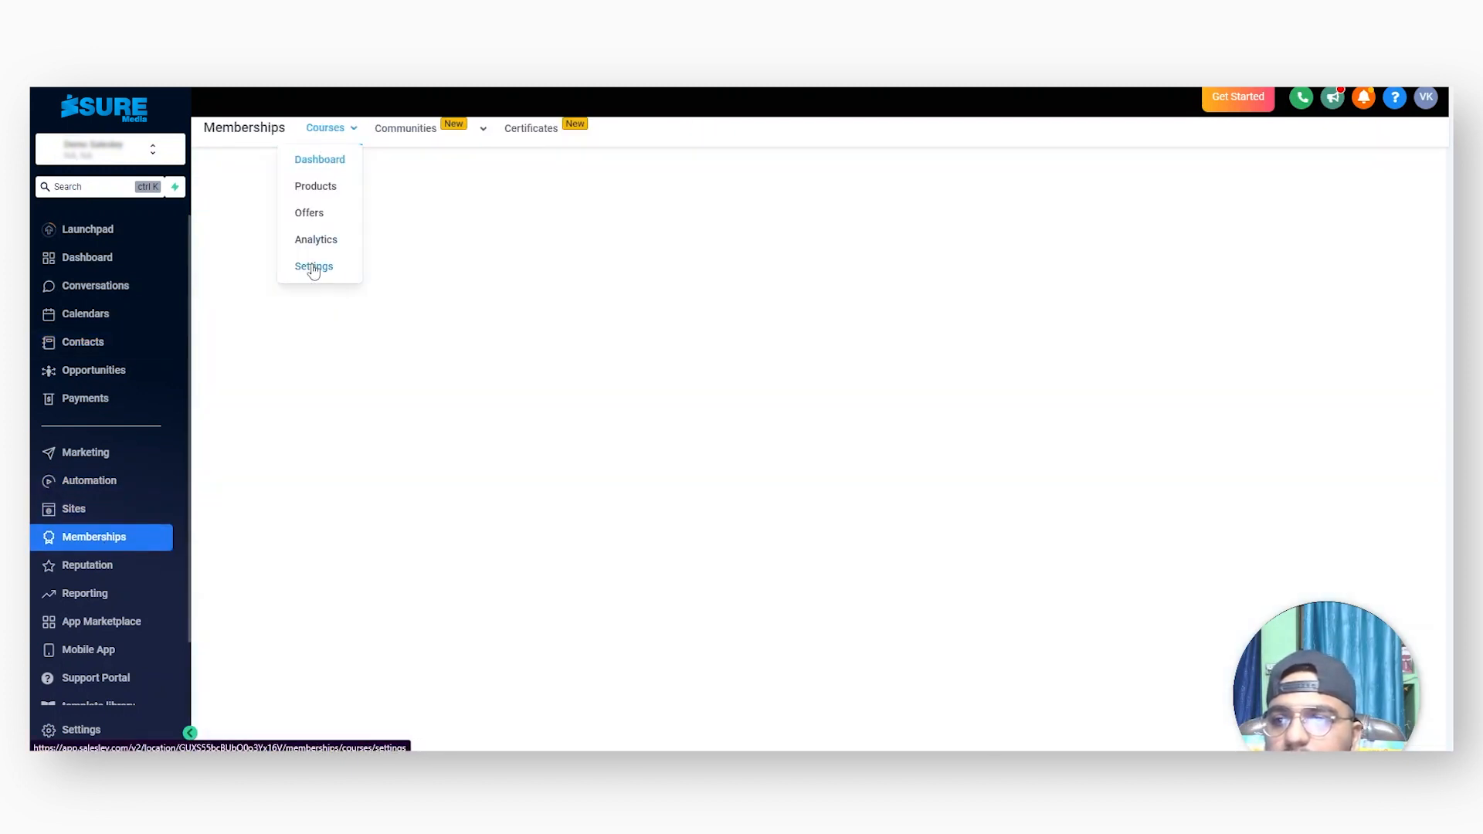
{"action": "left_click", "coordinate": [314, 269]}
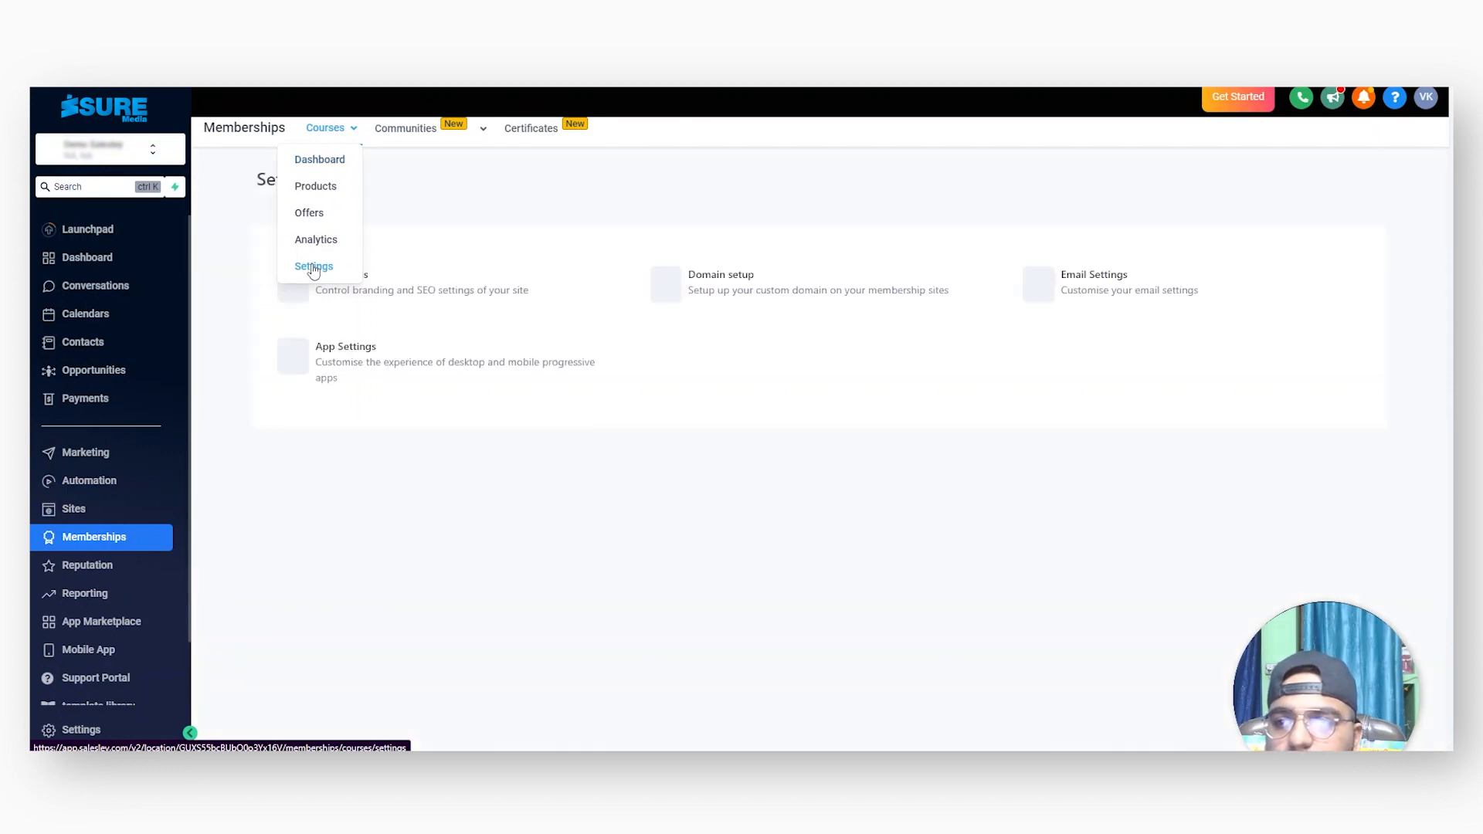
{"action": "left_click", "coordinate": [1071, 295]}
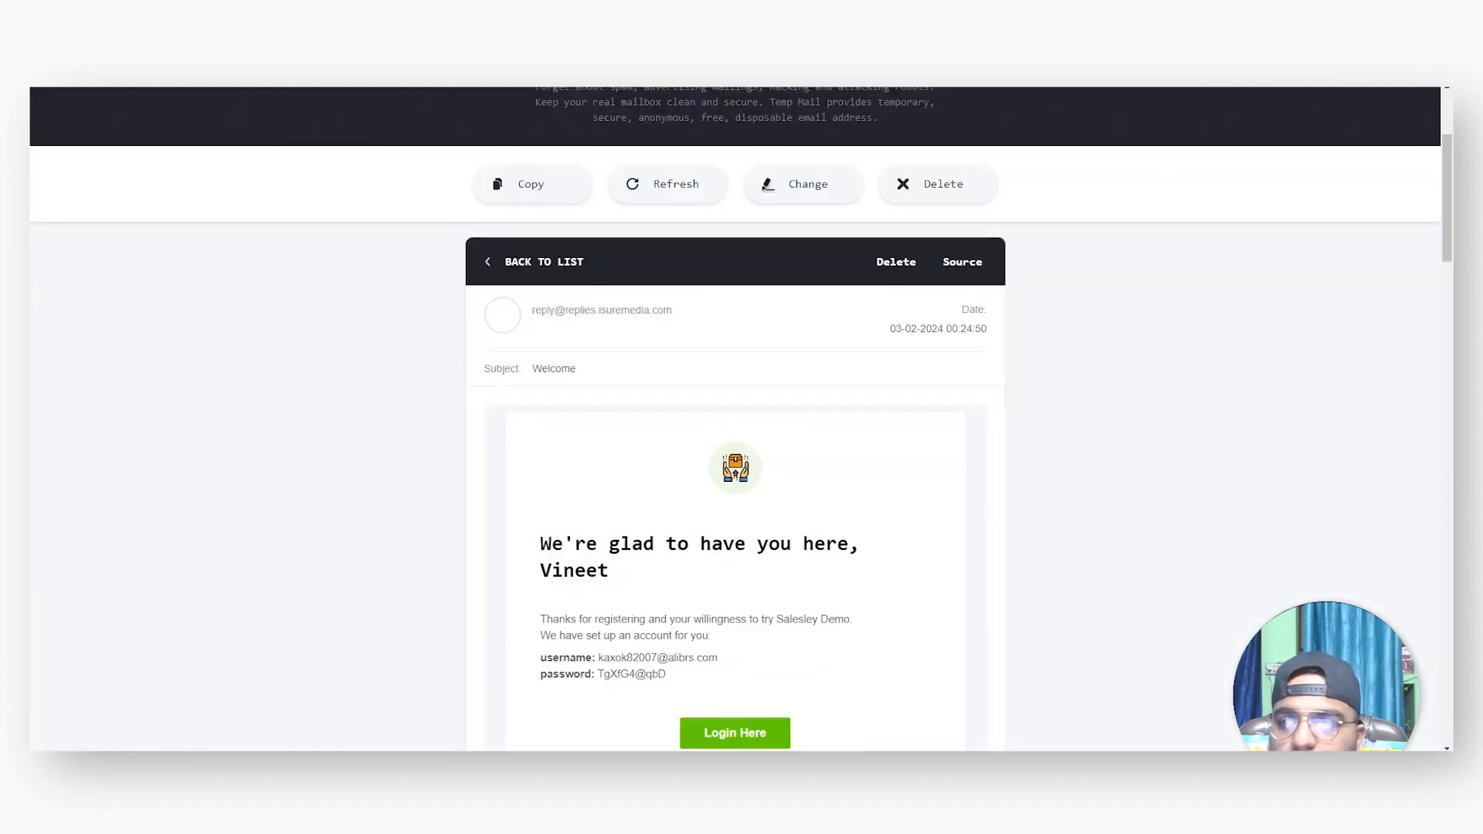
{"action": "scroll", "coordinate": [695, 407], "scroll_direction": "down", "scroll_amount": 2}
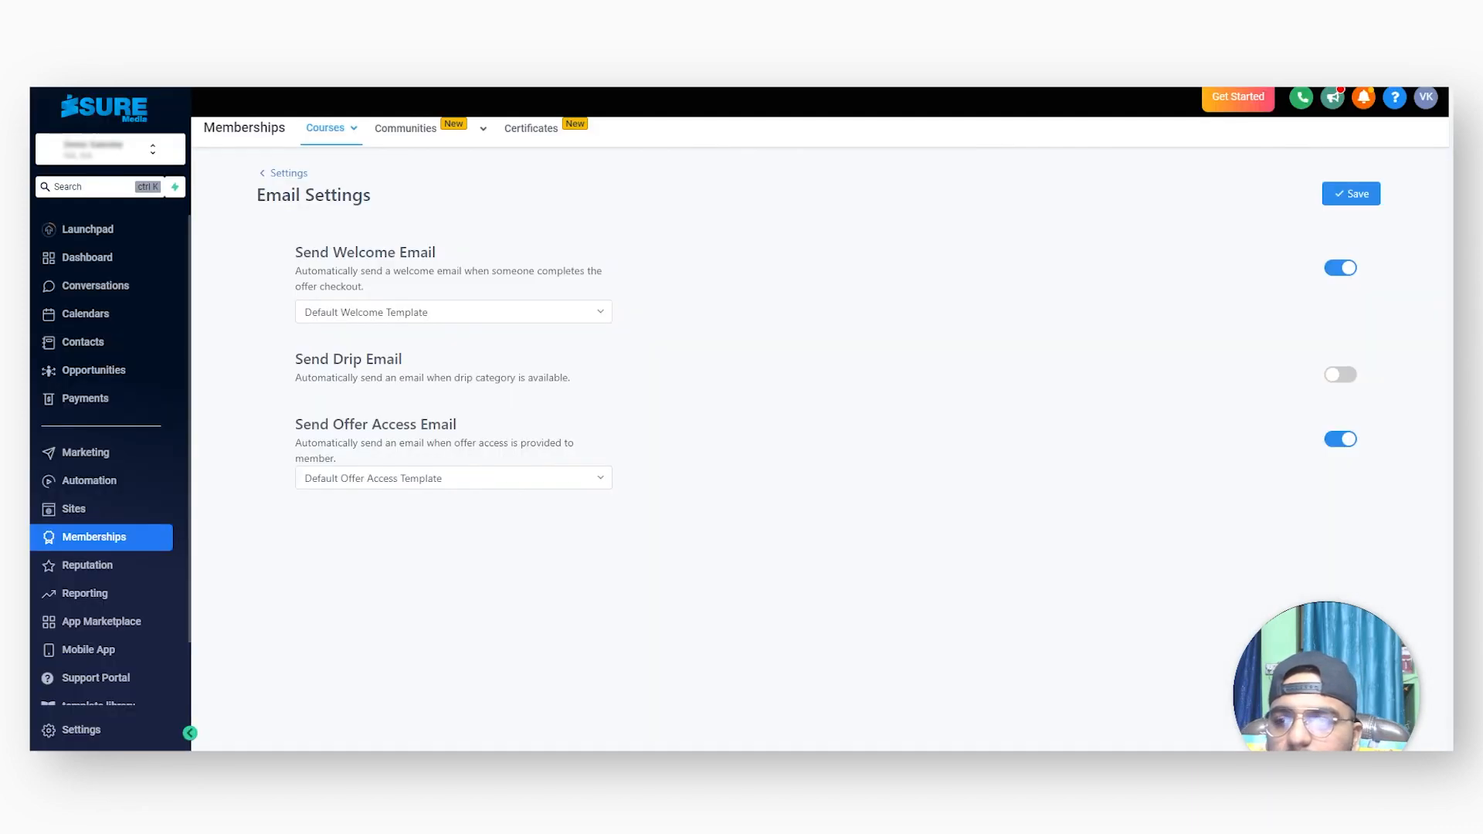
Step: Assign Login Template to both the welcome email and the offer access email, and save the email settings
{"action": "left_click", "coordinate": [490, 315]}
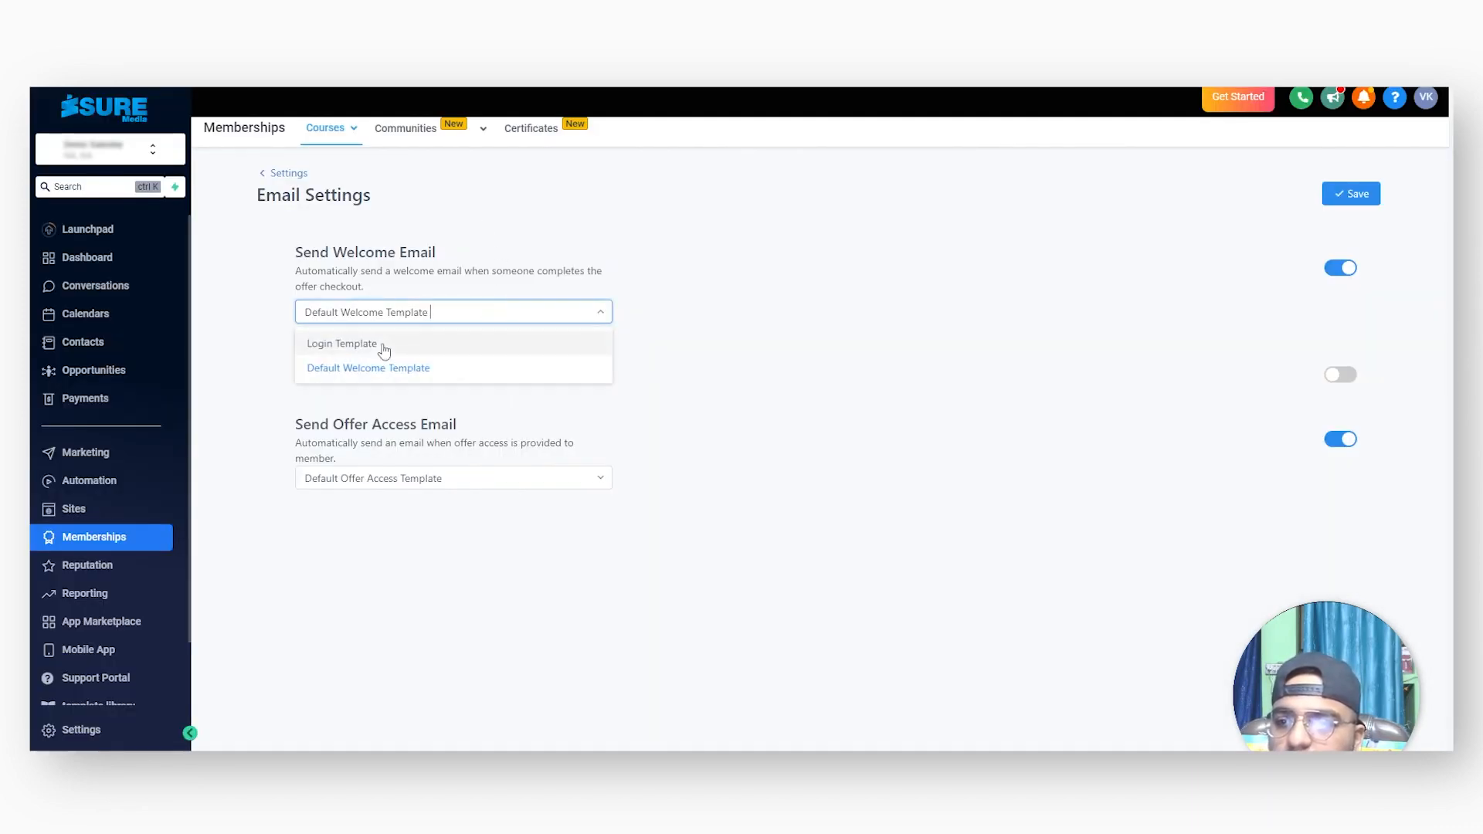
{"action": "left_click", "coordinate": [383, 347]}
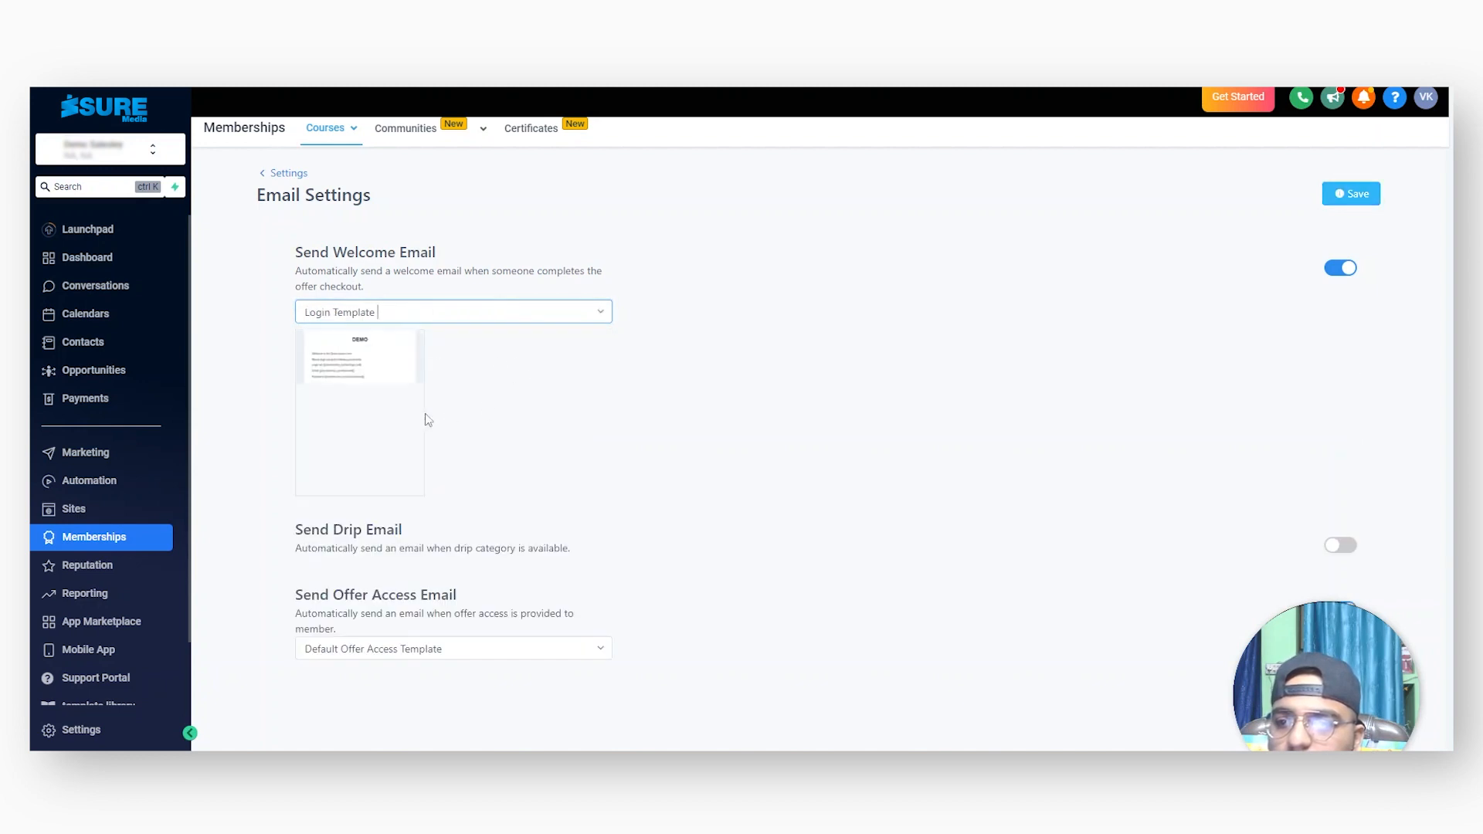
{"action": "mouse_move", "coordinate": [400, 367]}
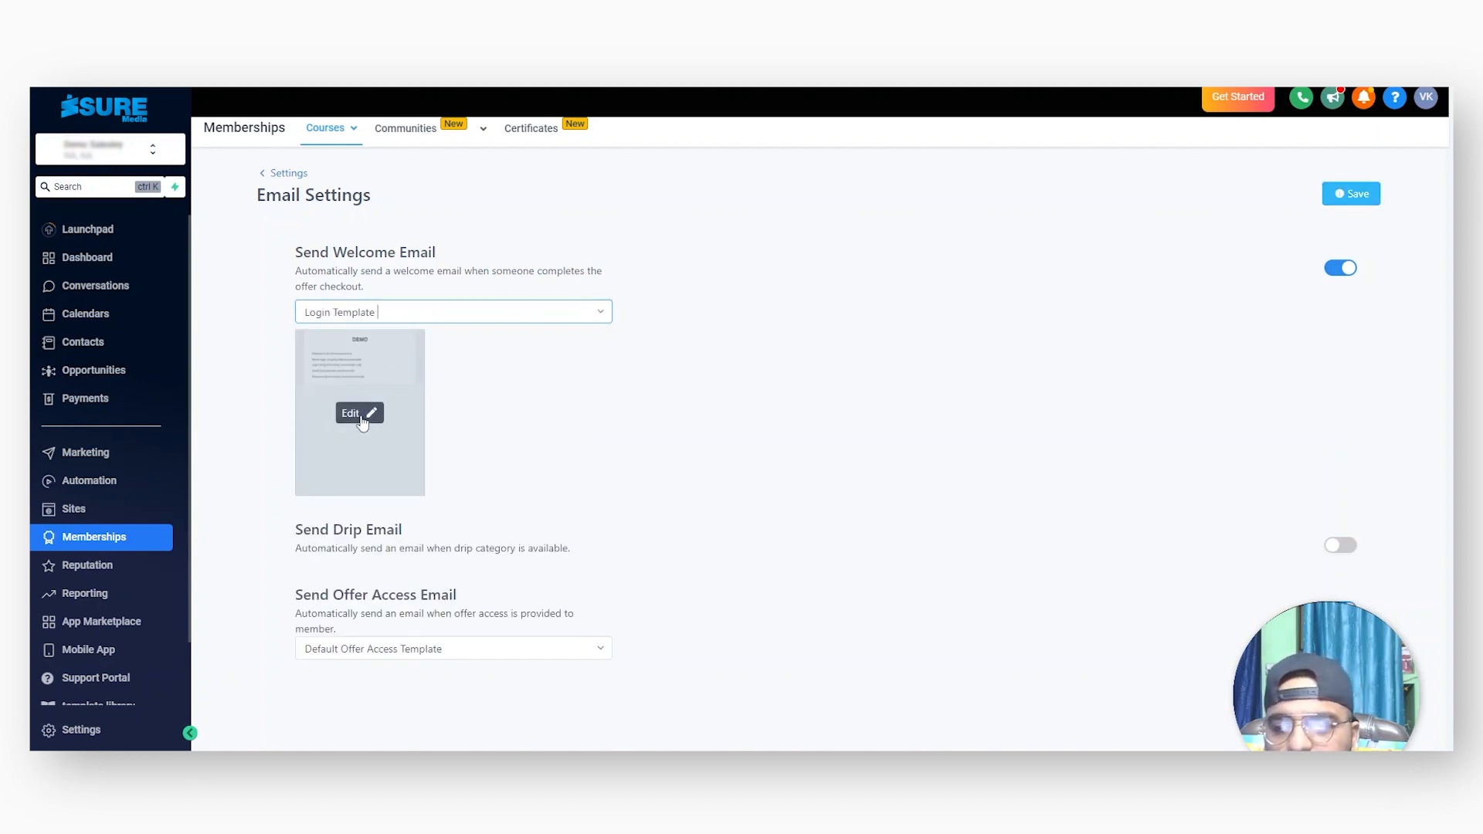
{"action": "left_click", "coordinate": [436, 651]}
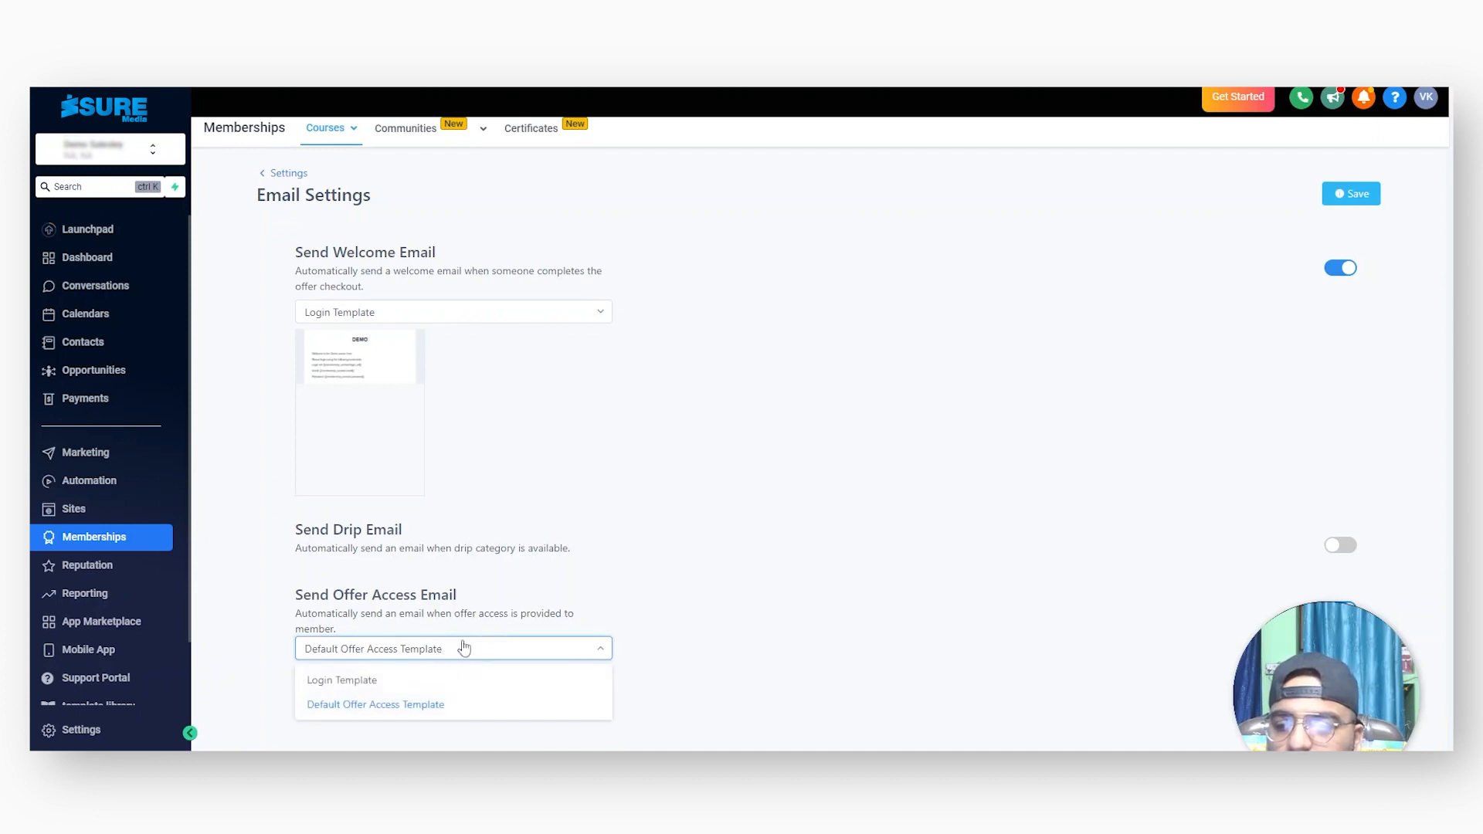
{"action": "left_click", "coordinate": [379, 683]}
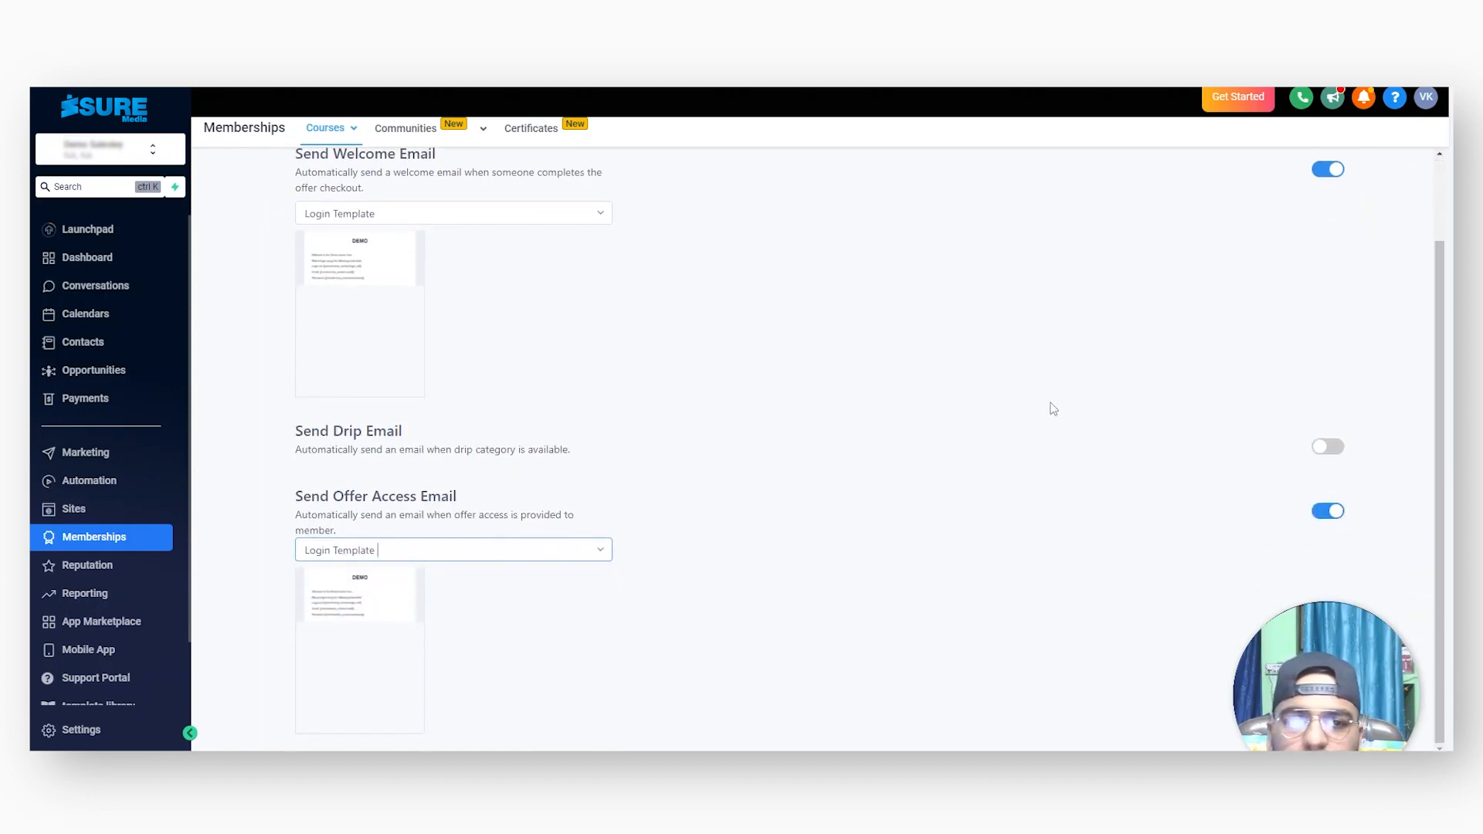
{"action": "left_click", "coordinate": [1337, 196]}
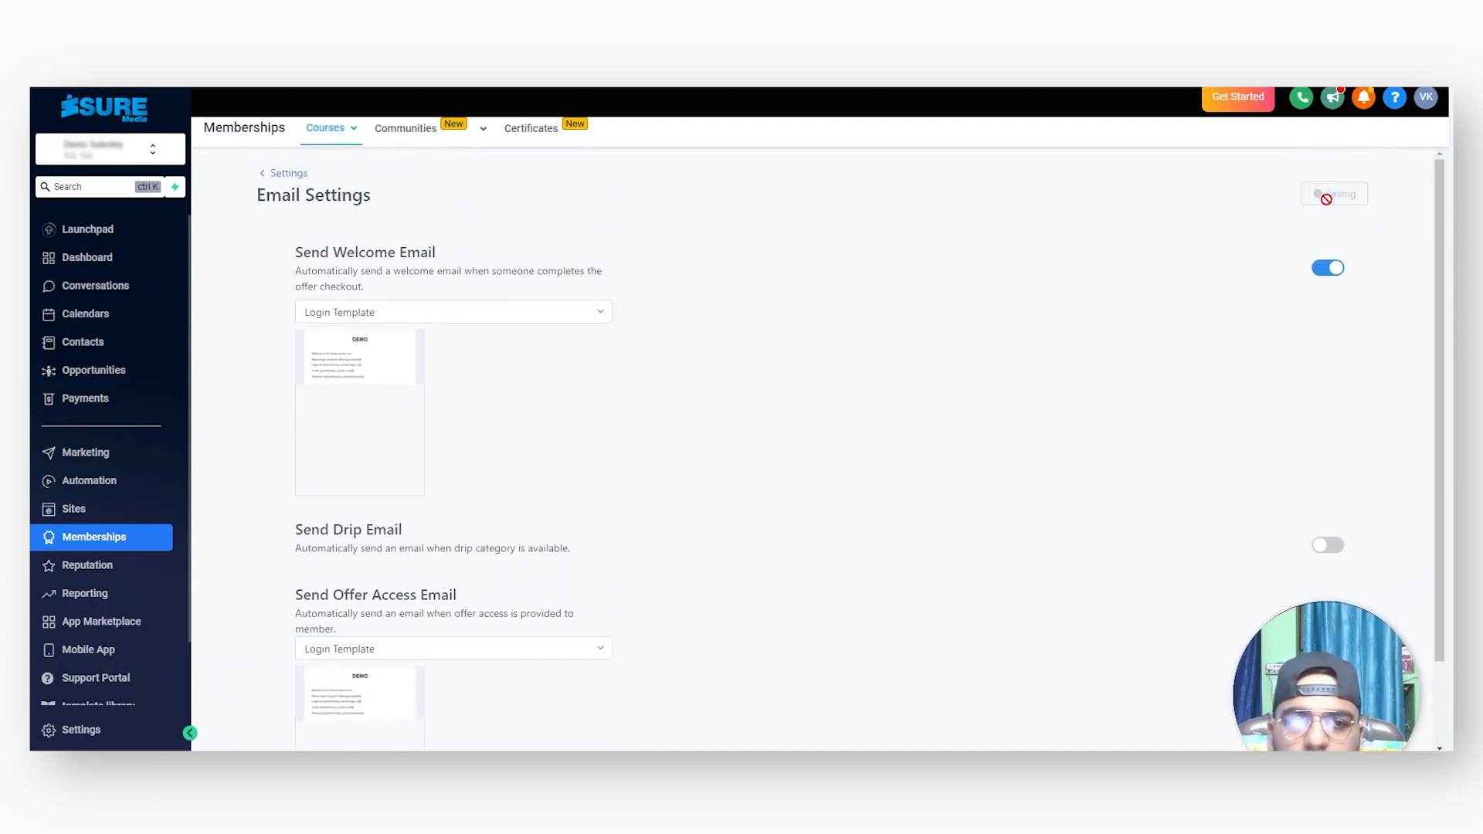
Step: Go to the contacts list and open the record of the first test contact
{"action": "left_click", "coordinate": [164, 451]}
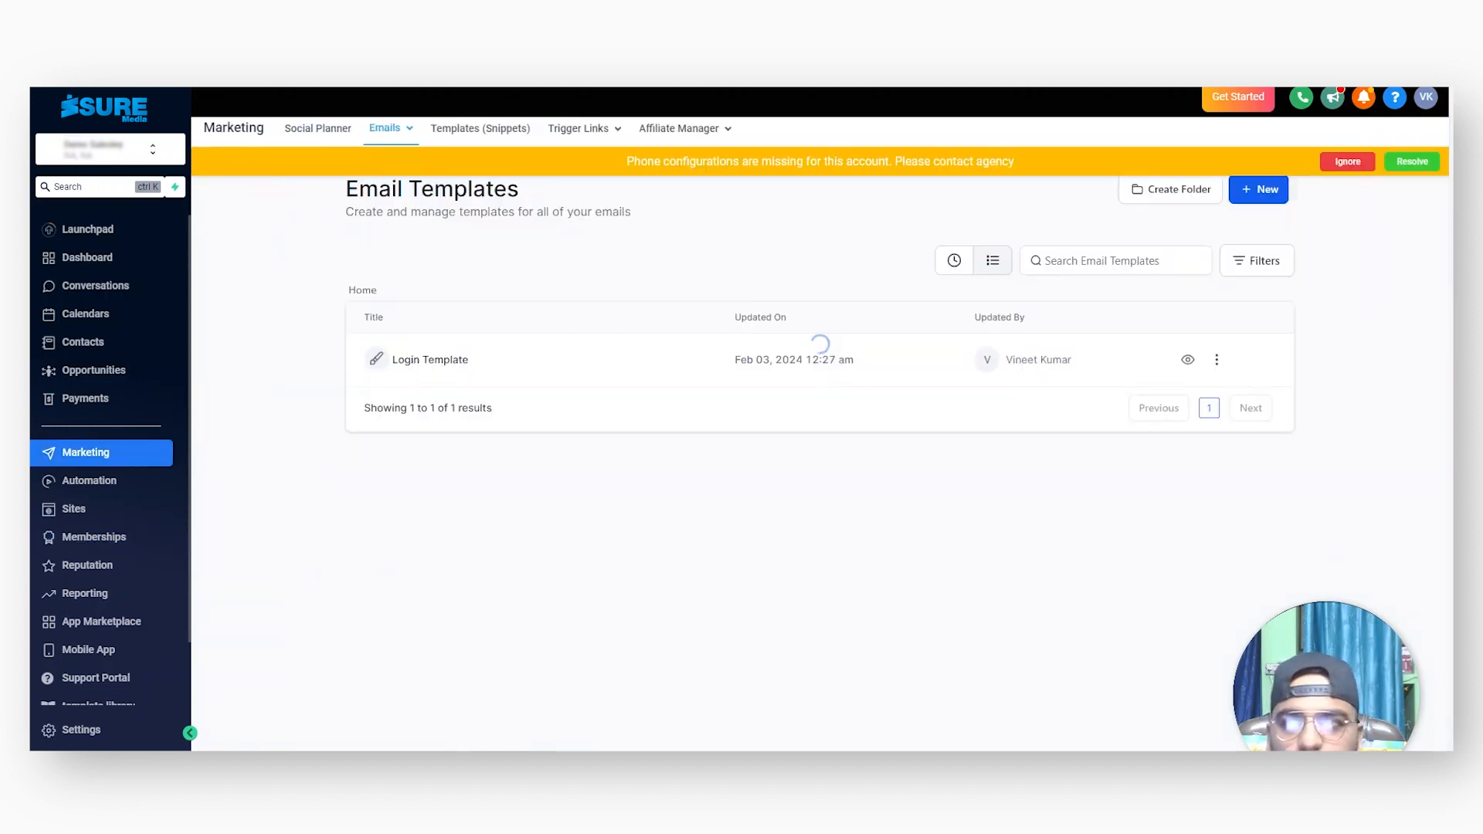
{"action": "left_click", "coordinate": [114, 345]}
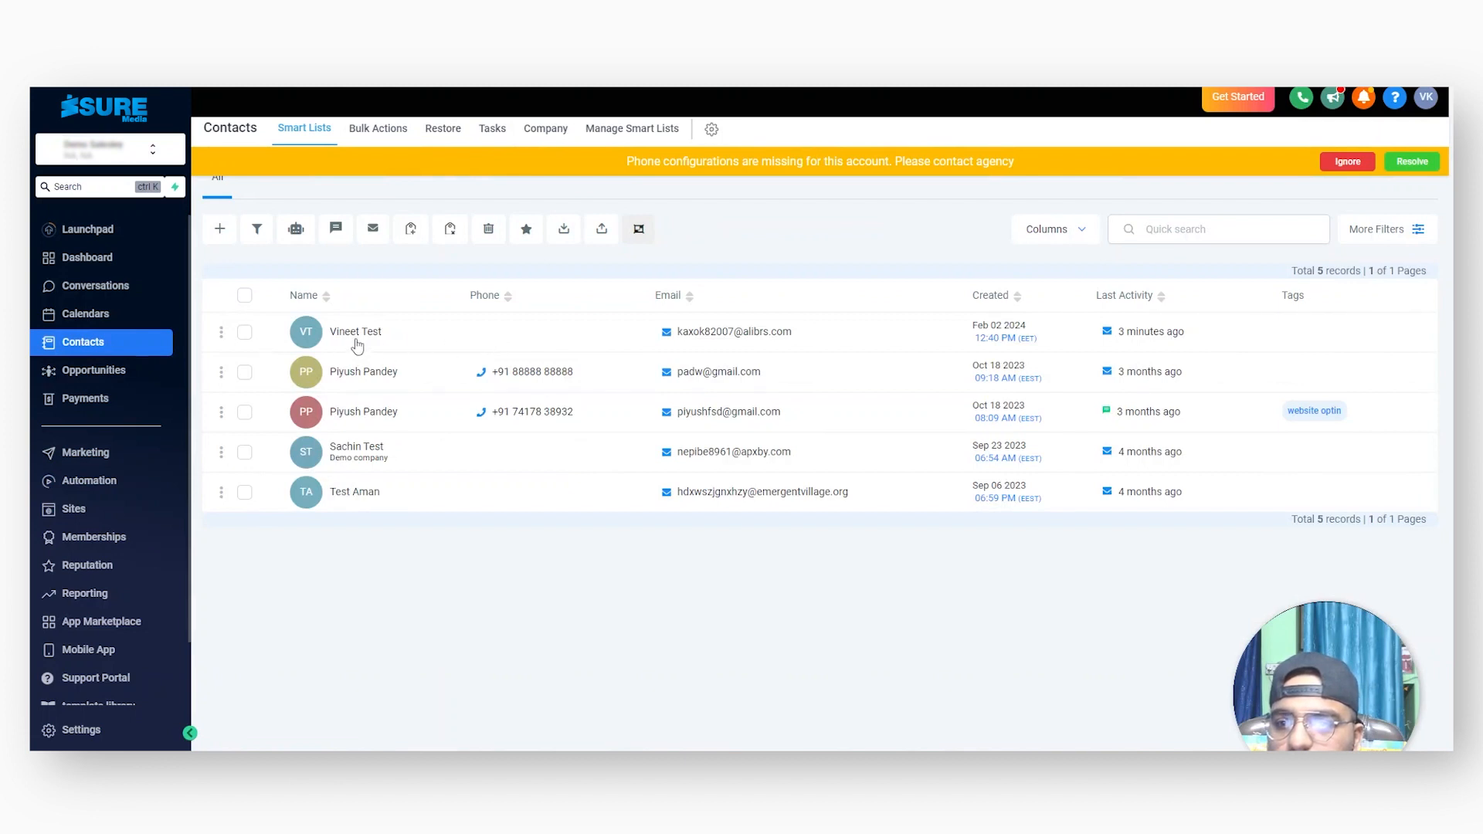
{"action": "left_click", "coordinate": [360, 334]}
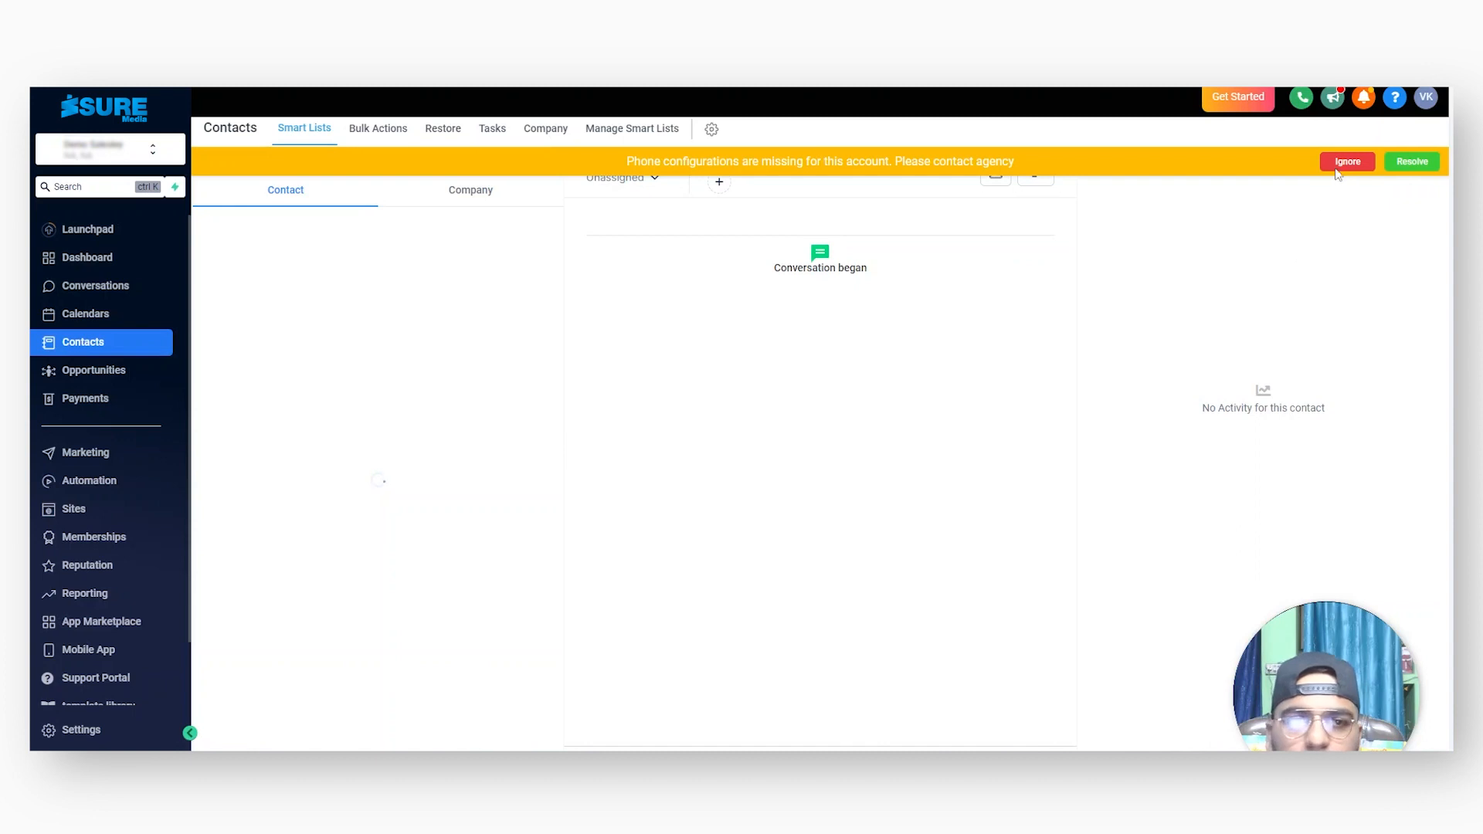
Step: Open the Temp Mail disposable email website in a new browser tab
{"action": "key", "text": "ctrl+t"}
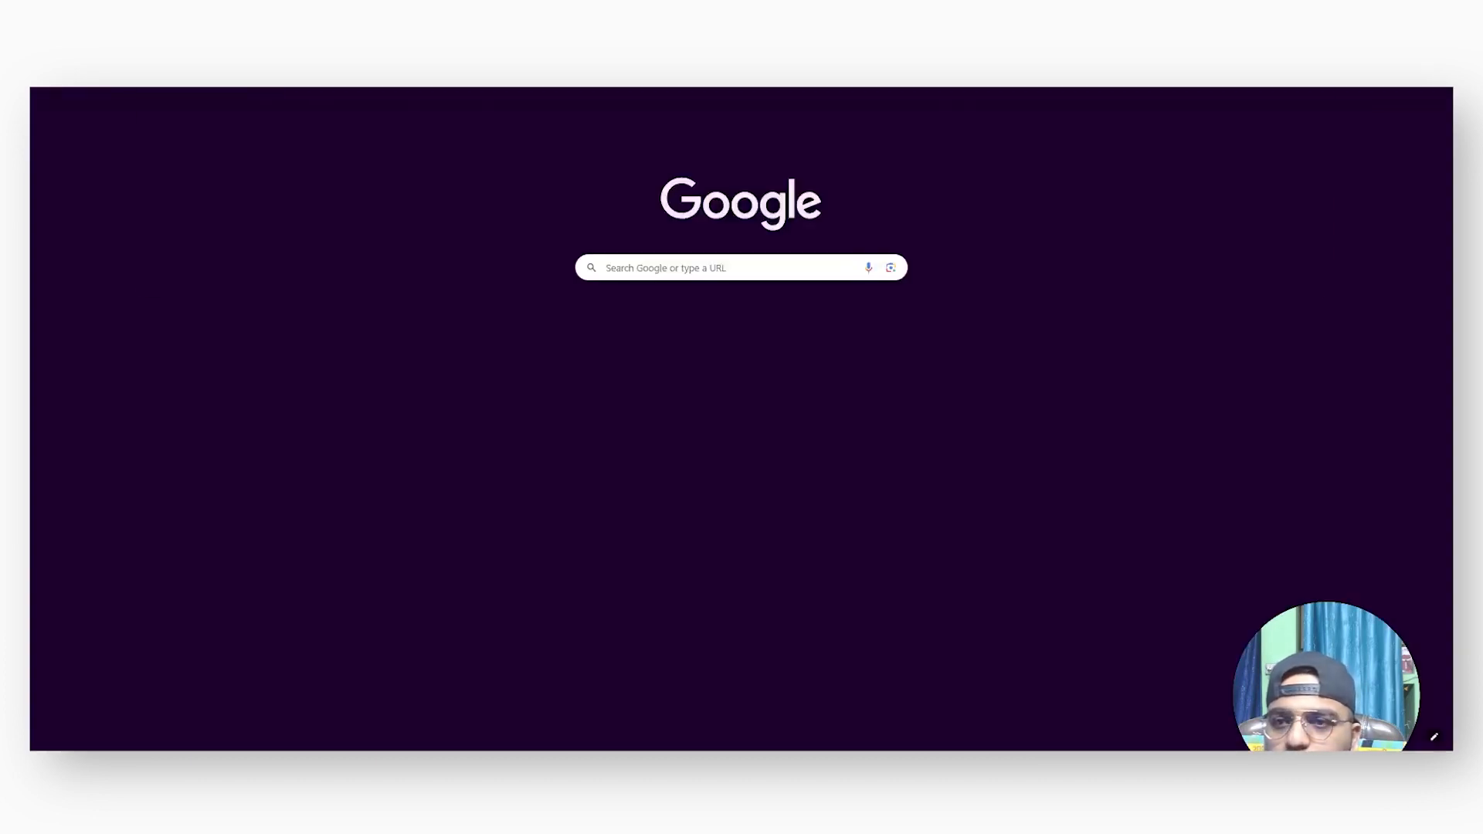
{"action": "type", "text": "temp"}
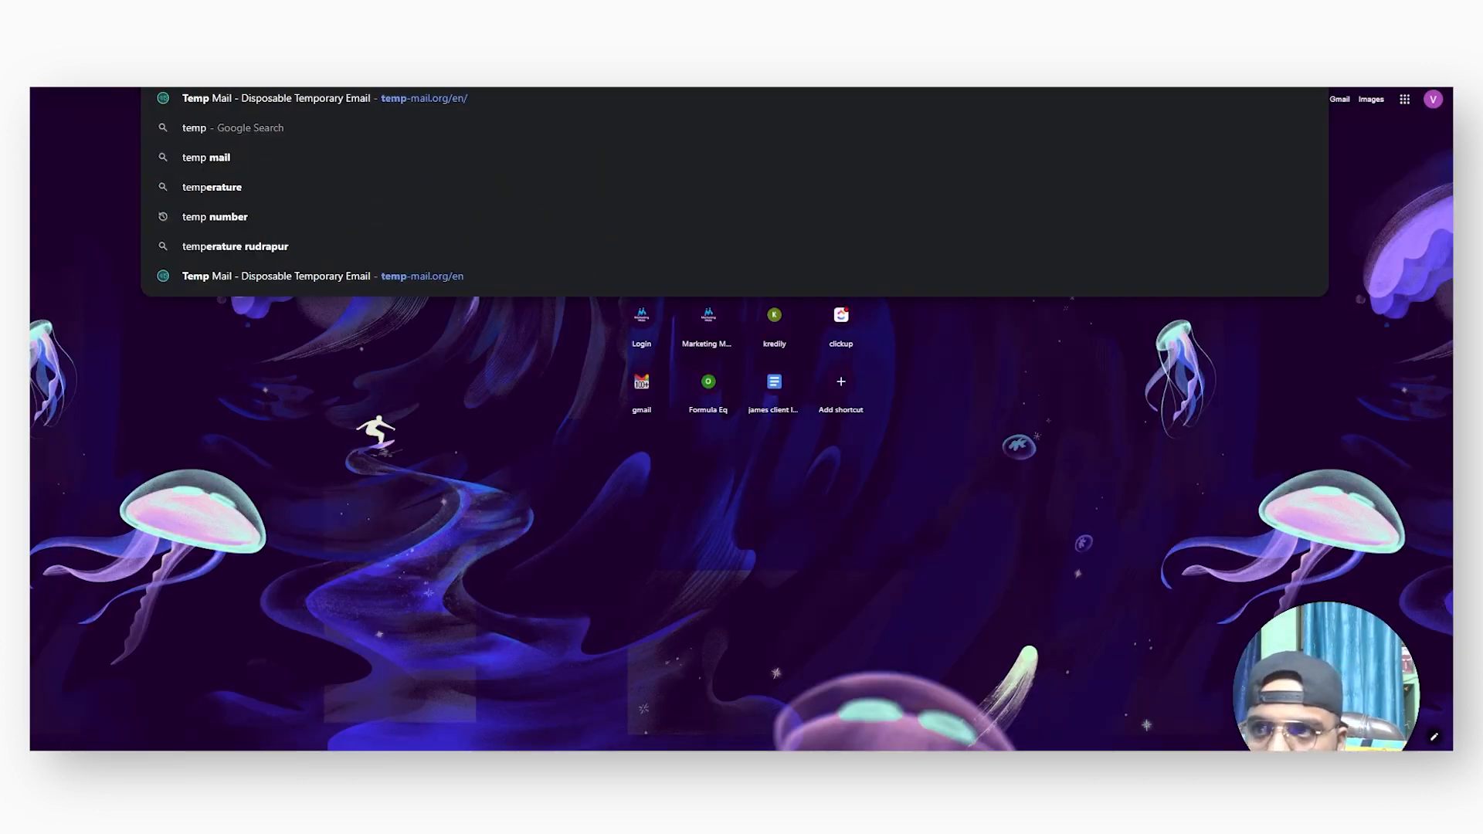
{"action": "key", "text": "Return"}
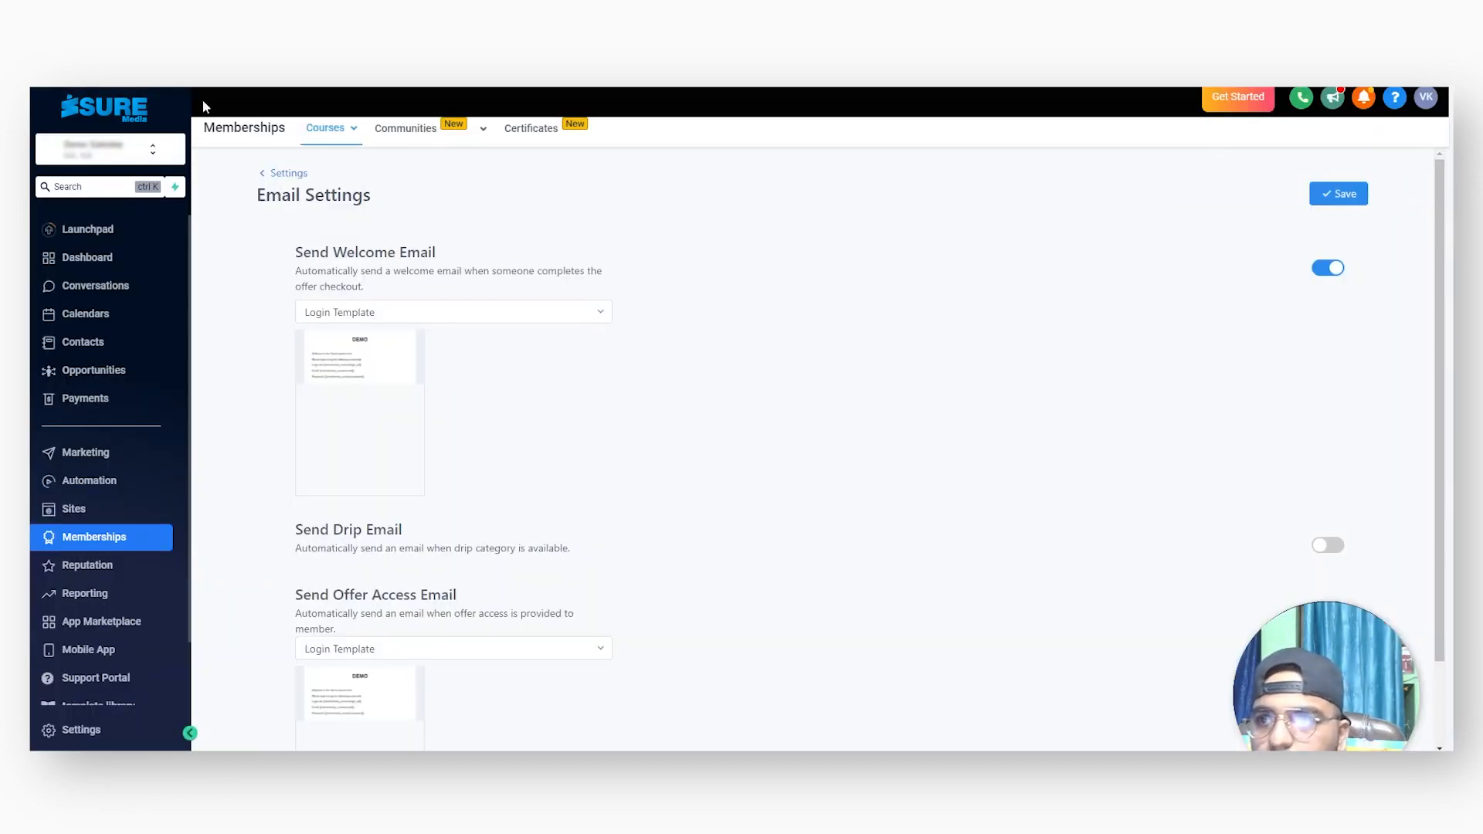
Step: Return to the contacts list and start a new contact with first name Test and last name ContactV
{"action": "left_click", "coordinate": [207, 88]}
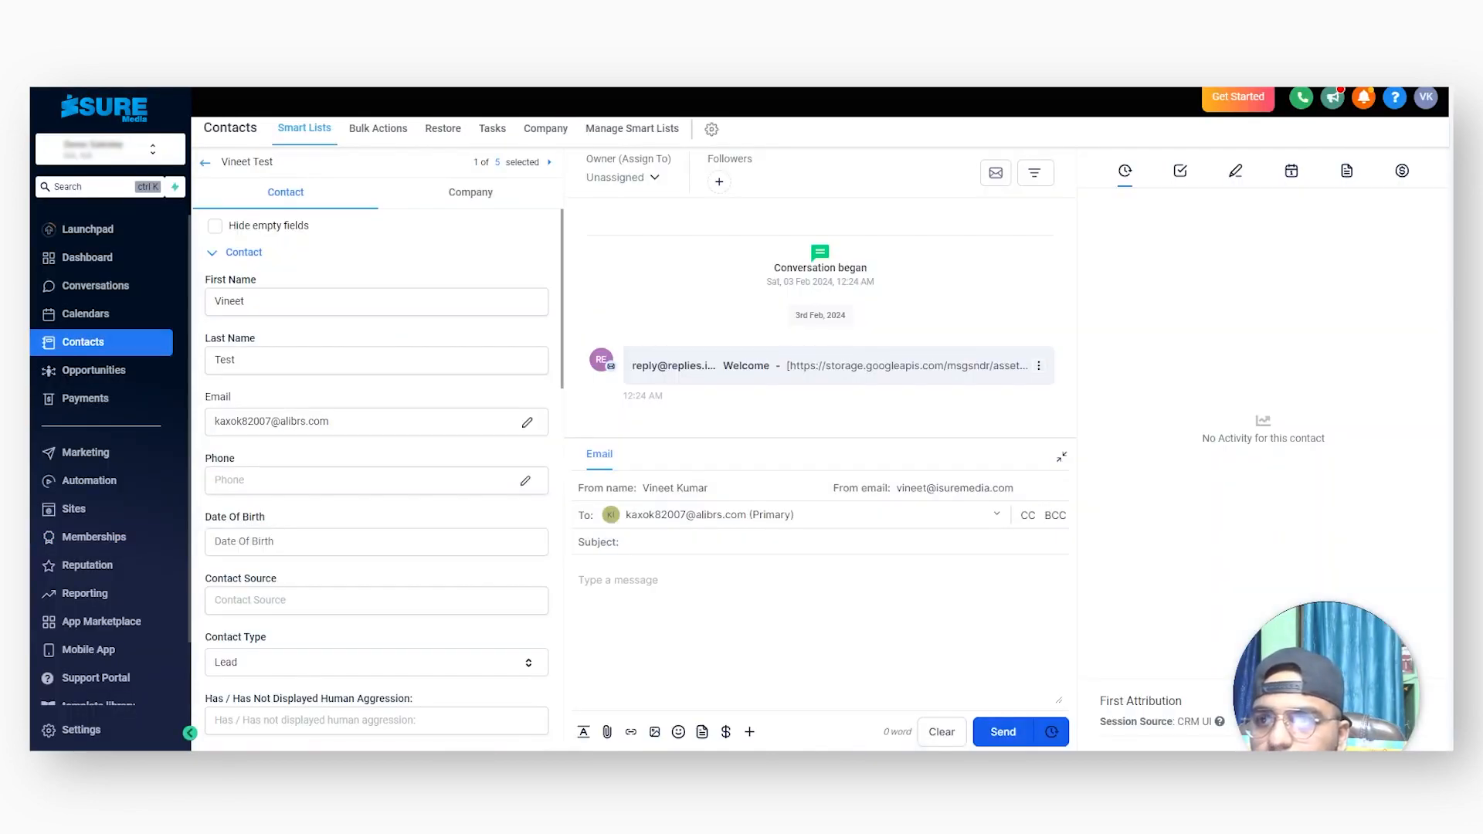
{"action": "left_click", "coordinate": [206, 163]}
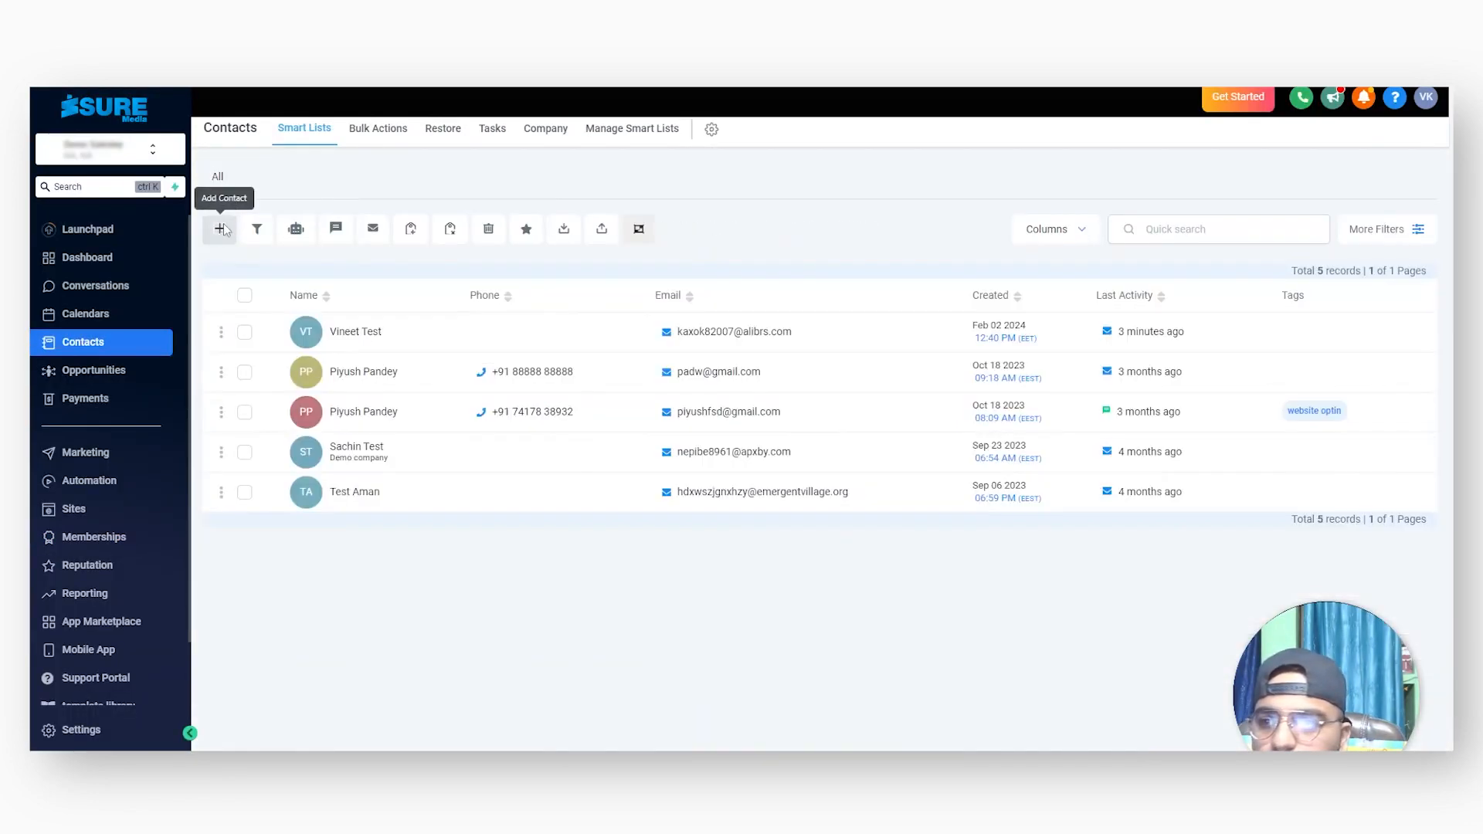
{"action": "left_click", "coordinate": [220, 228]}
{"action": "left_click", "coordinate": [696, 367]}
{"action": "type", "text": "Test"}
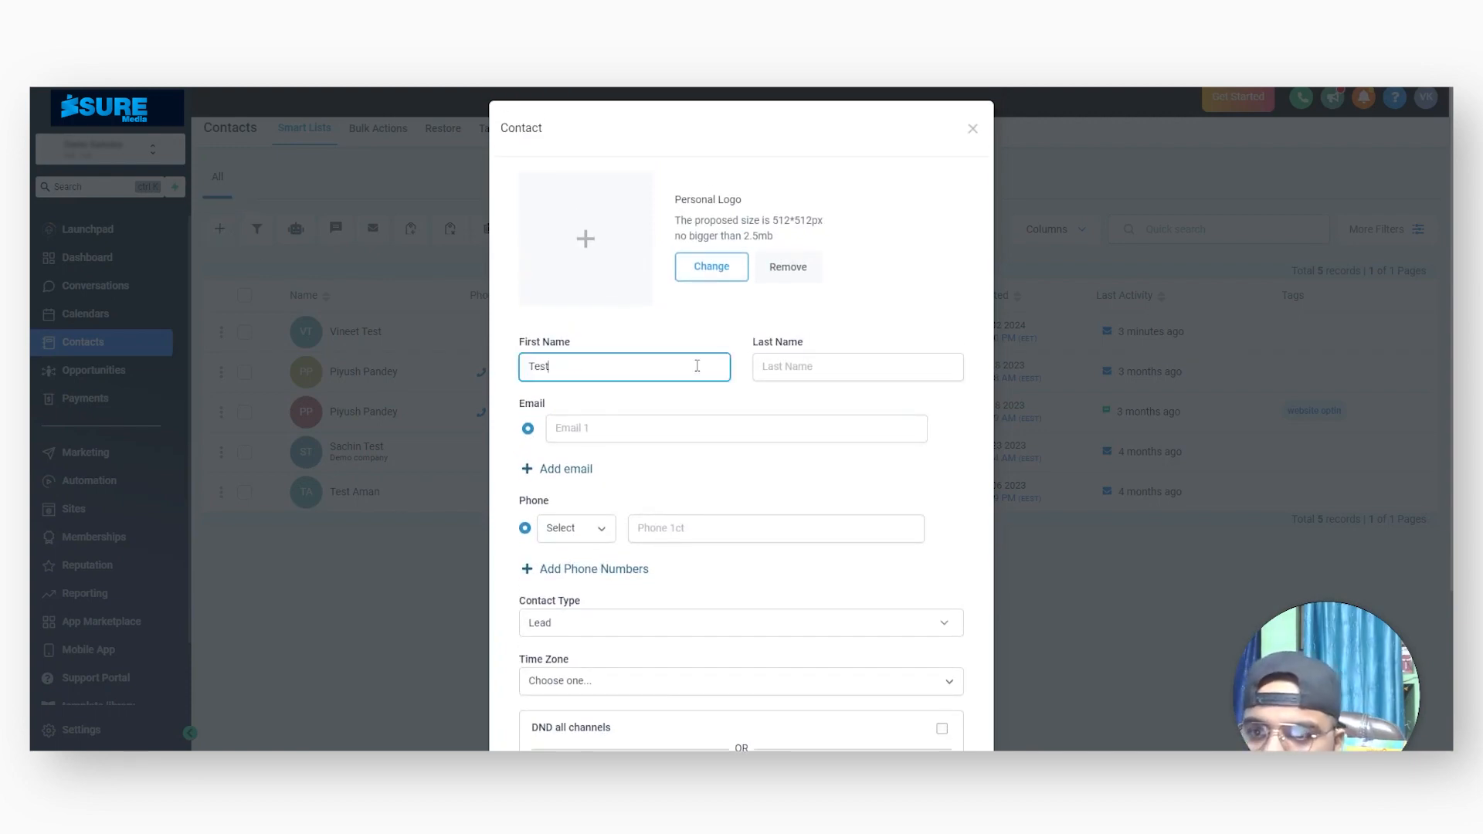
{"action": "left_click", "coordinate": [855, 367]}
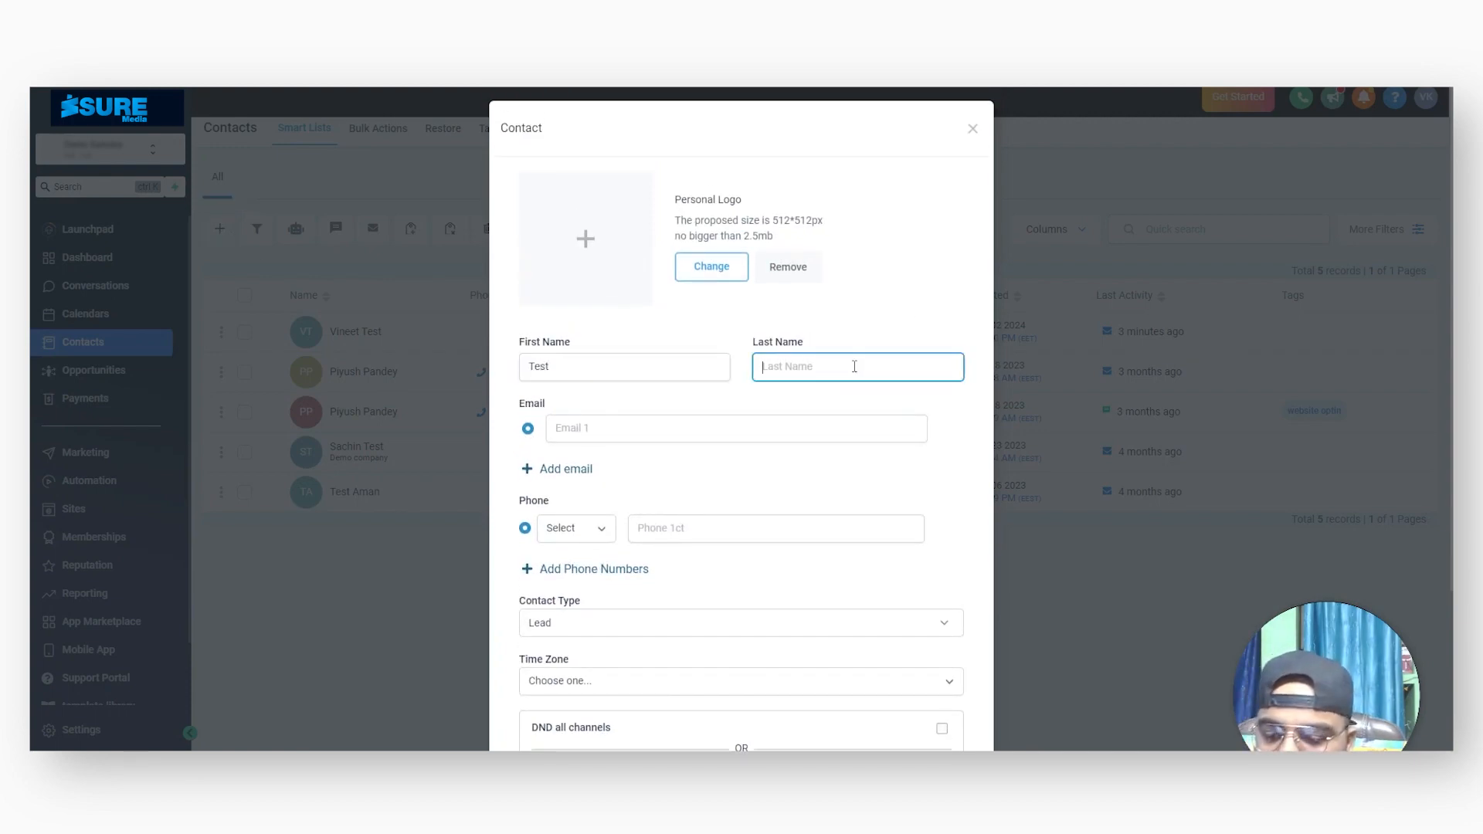
{"action": "type", "text": "ContactV"}
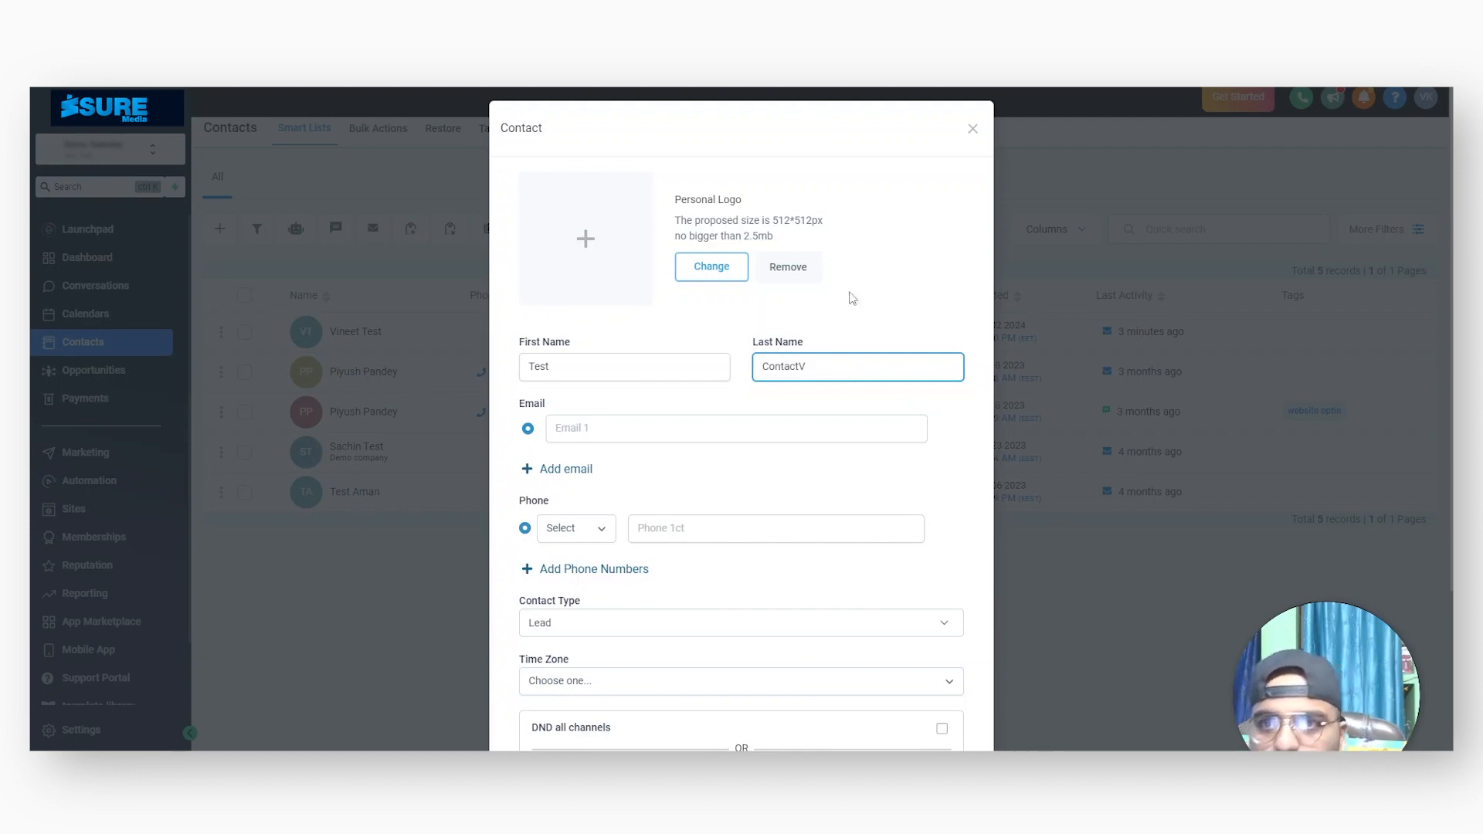
Step: Copy the temporary email address from Temp Mail into the new contact's email field and save the contact
{"action": "key", "text": "ctrl+a"}
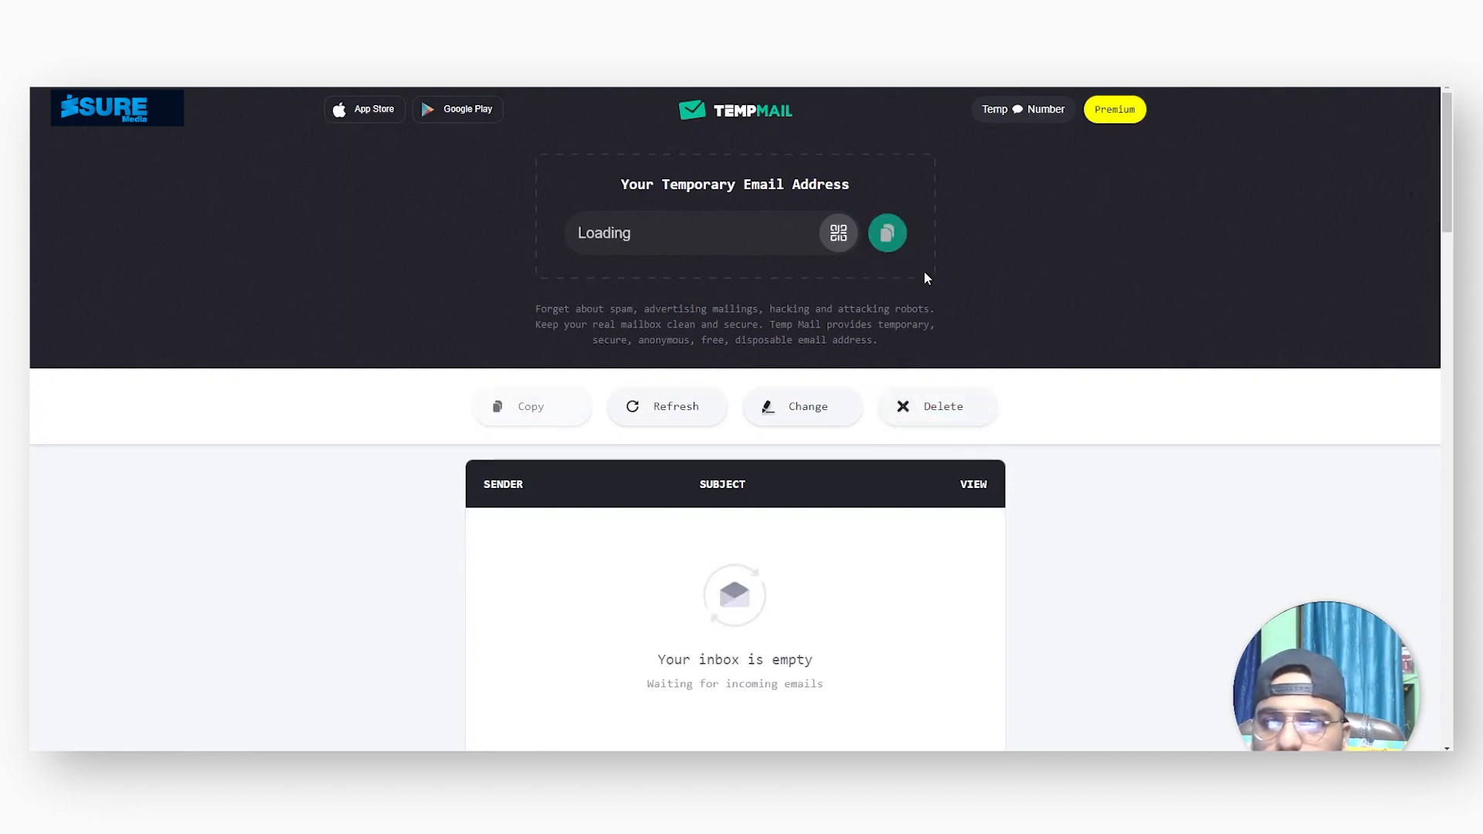
{"action": "left_click", "coordinate": [890, 246]}
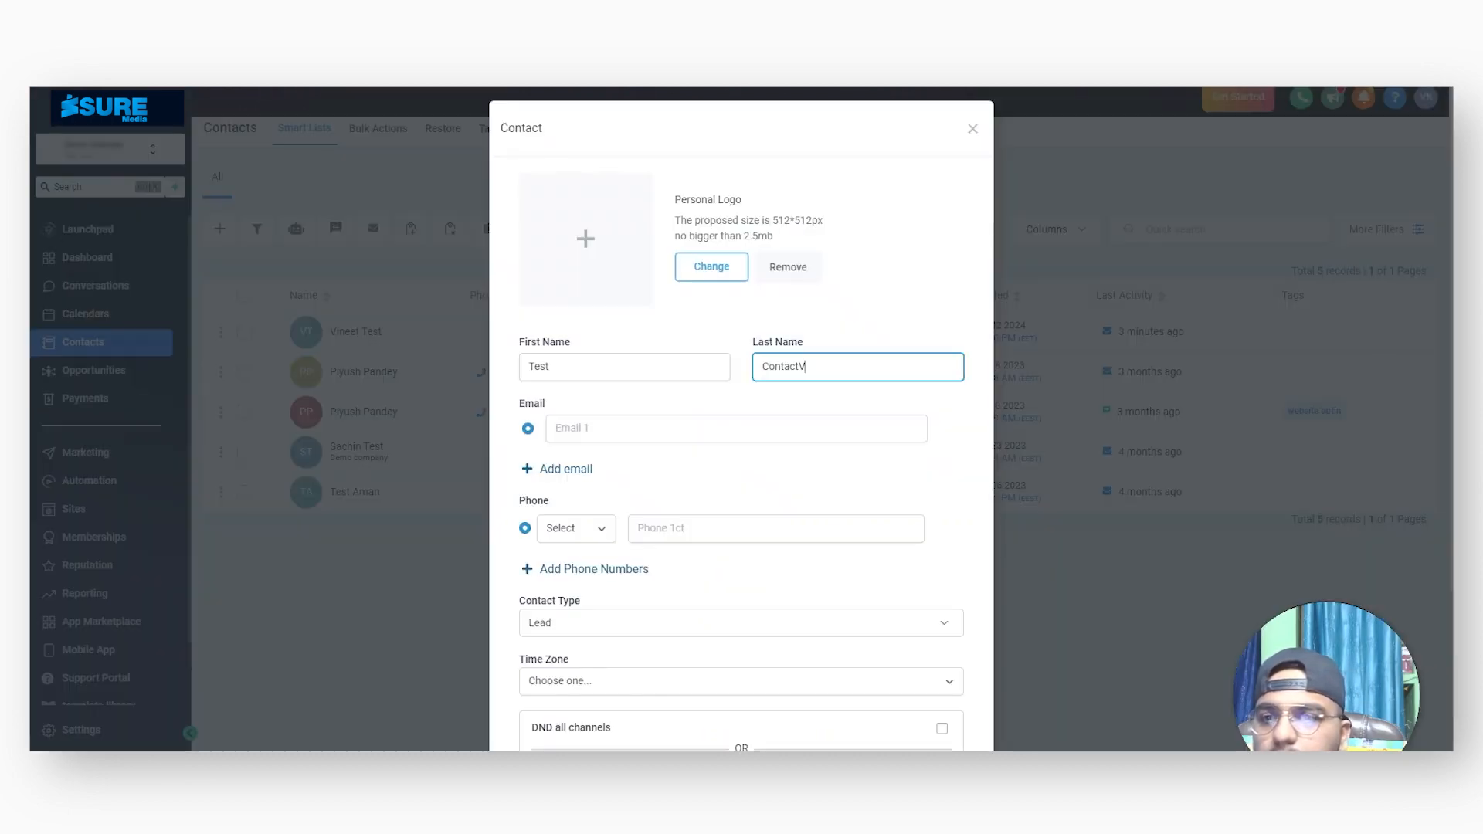
{"action": "left_click", "coordinate": [591, 427]}
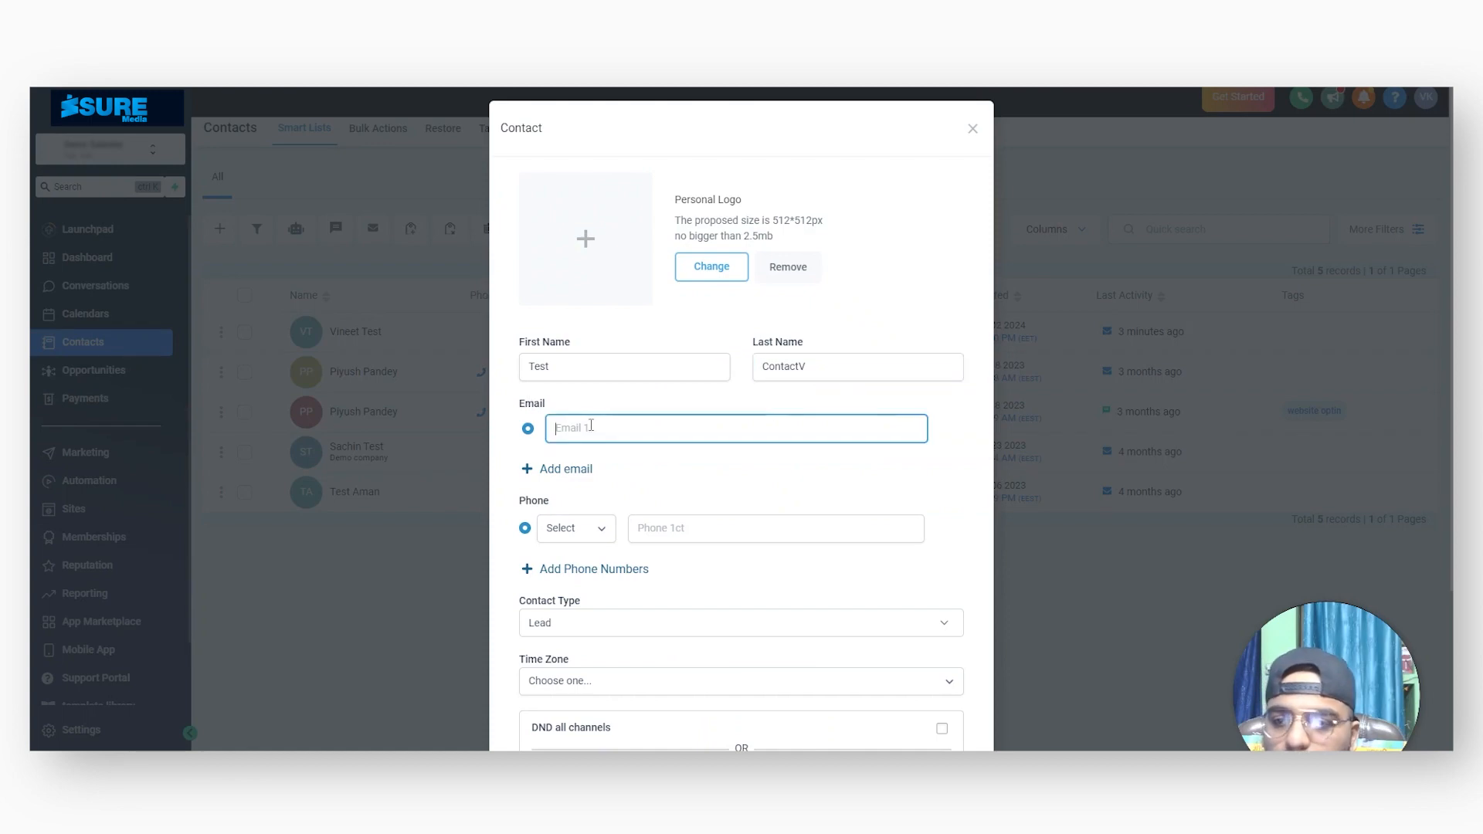
{"action": "key", "text": "ctrl+v"}
{"action": "scroll", "coordinate": [817, 579], "scroll_direction": "down", "scroll_amount": 3}
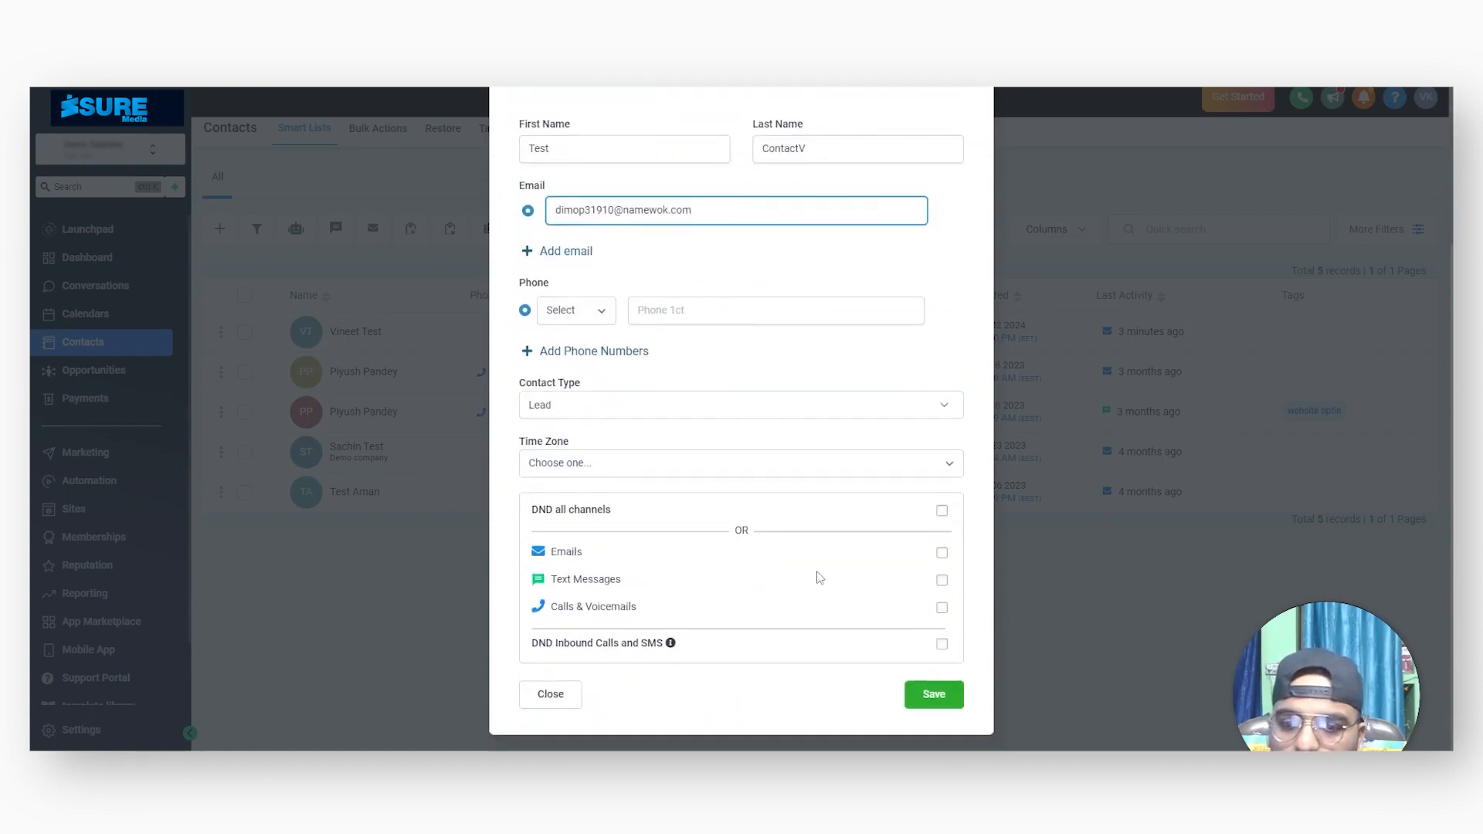
{"action": "left_click", "coordinate": [949, 694]}
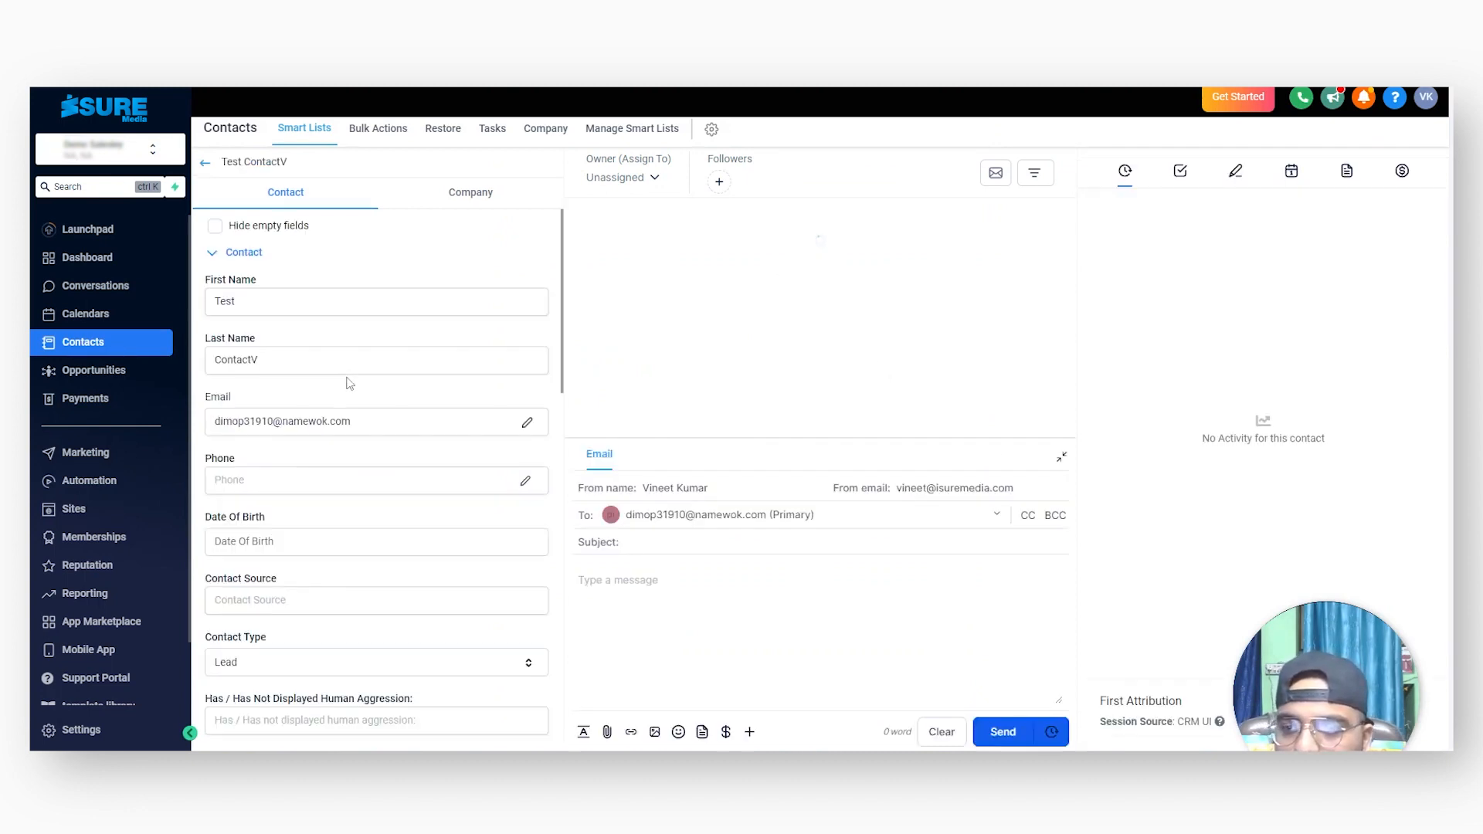
Step: Grant the new test contact the Salesley Demo offer in the contact record
{"action": "scroll", "coordinate": [348, 384], "scroll_direction": "down", "scroll_amount": 15}
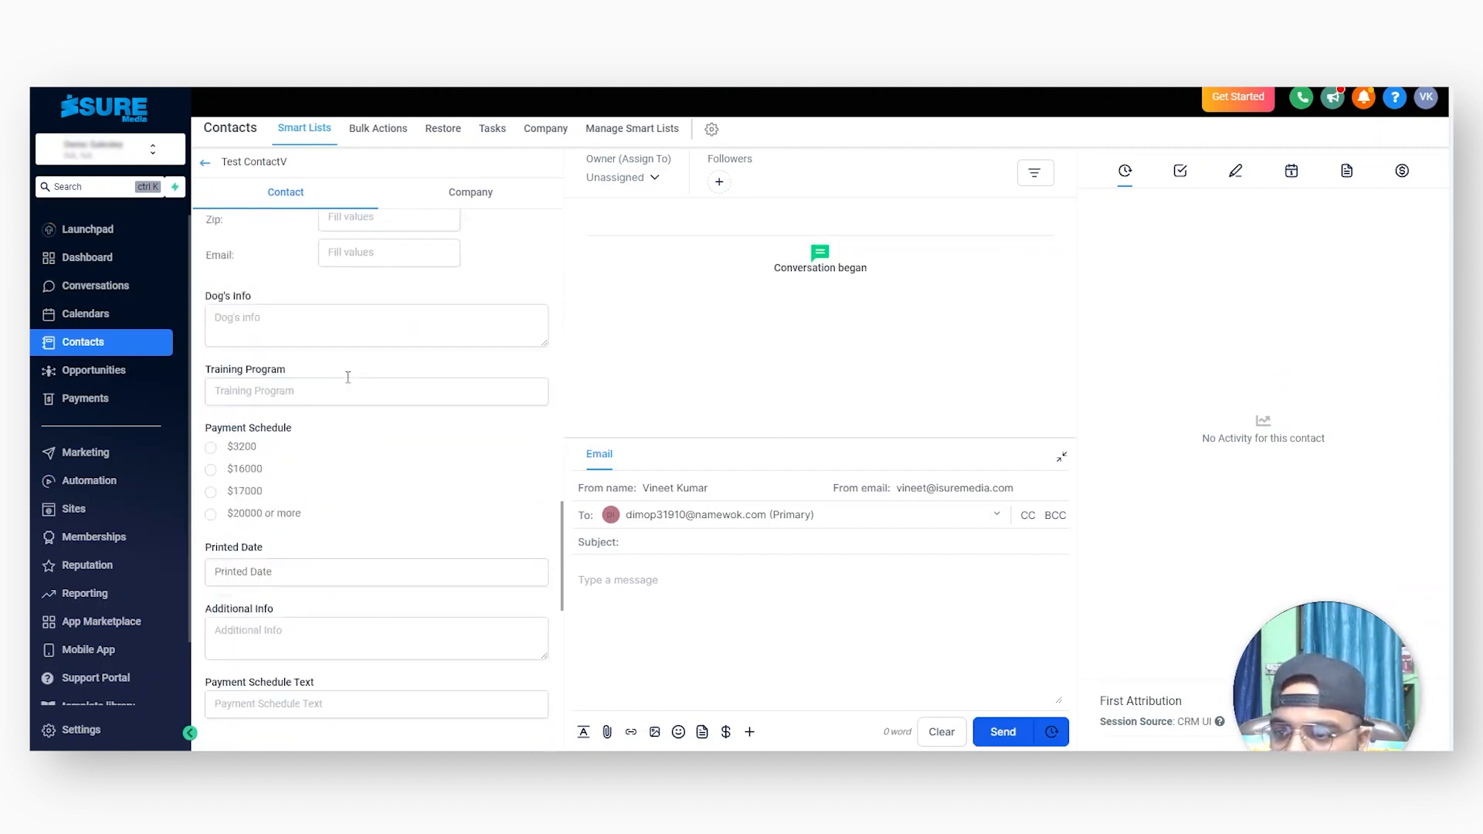
{"action": "scroll", "coordinate": [348, 377], "scroll_direction": "down", "scroll_amount": 10}
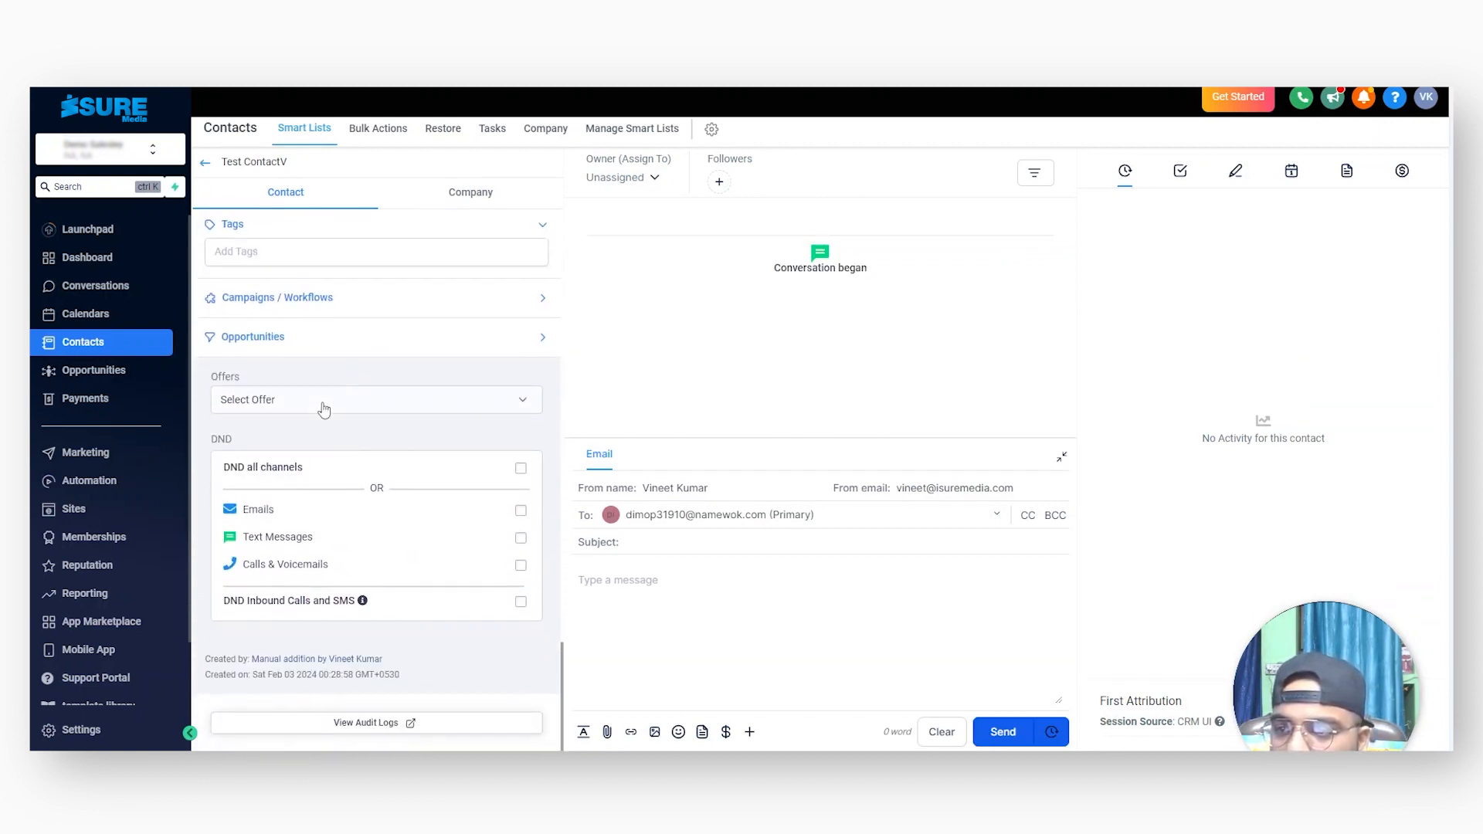
{"action": "left_click", "coordinate": [324, 410]}
{"action": "left_click", "coordinate": [298, 439]}
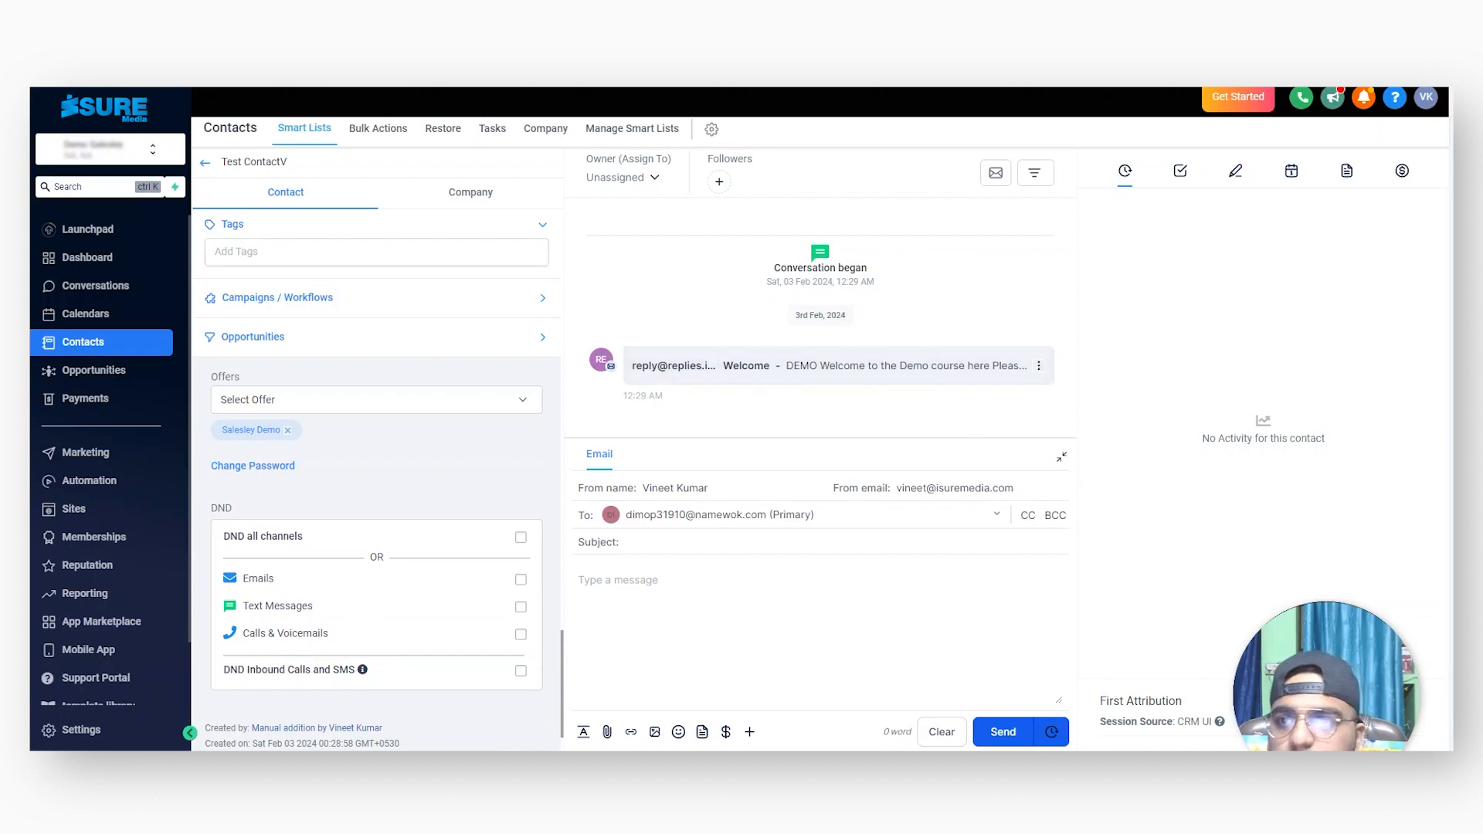
Step: Switch to the Temp Mail inbox and open the Welcome email to check its login-credentials content
{"action": "key", "text": "ctrl+Tab"}
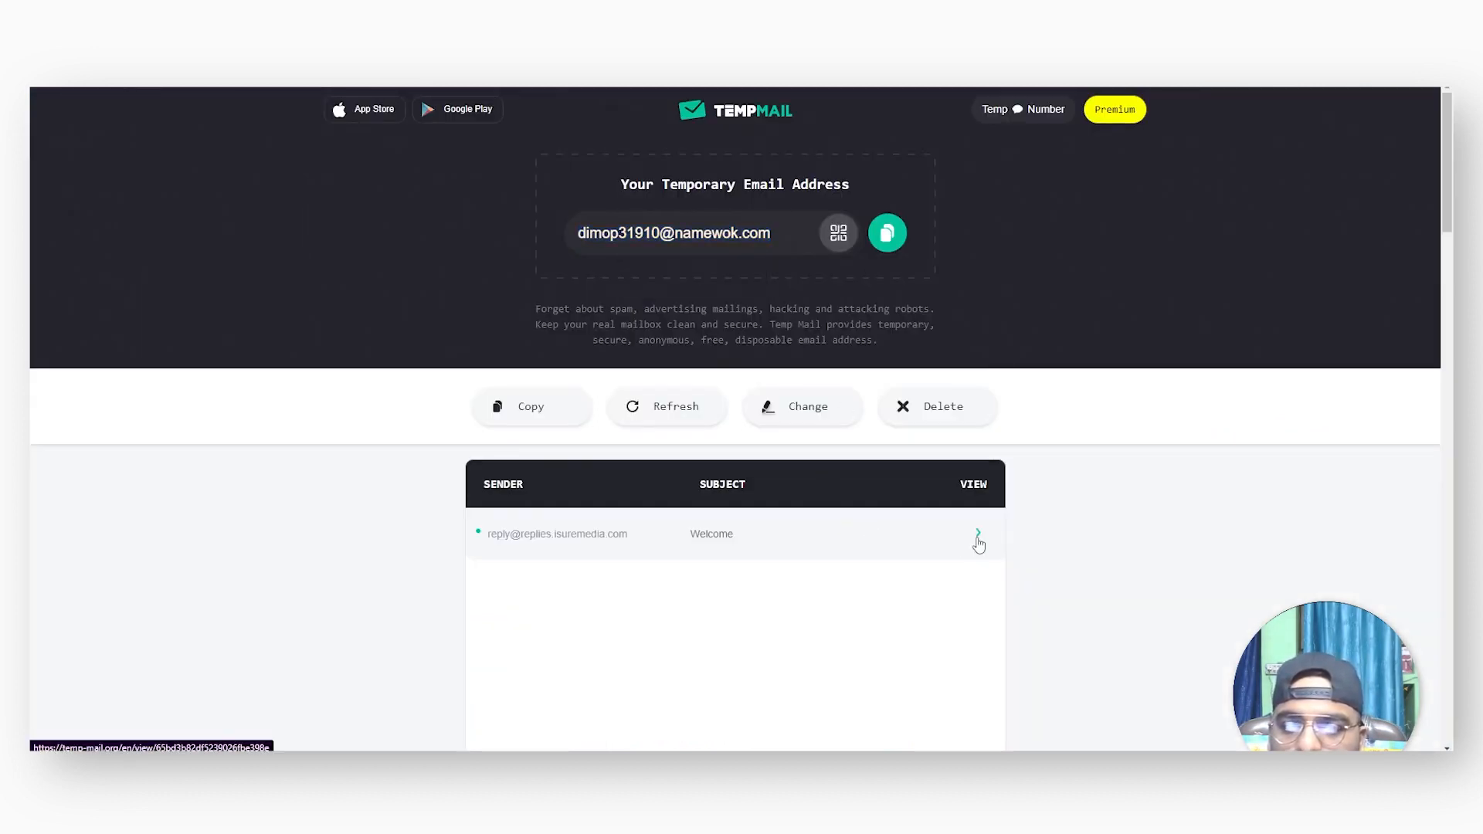
{"action": "left_click", "coordinate": [977, 541]}
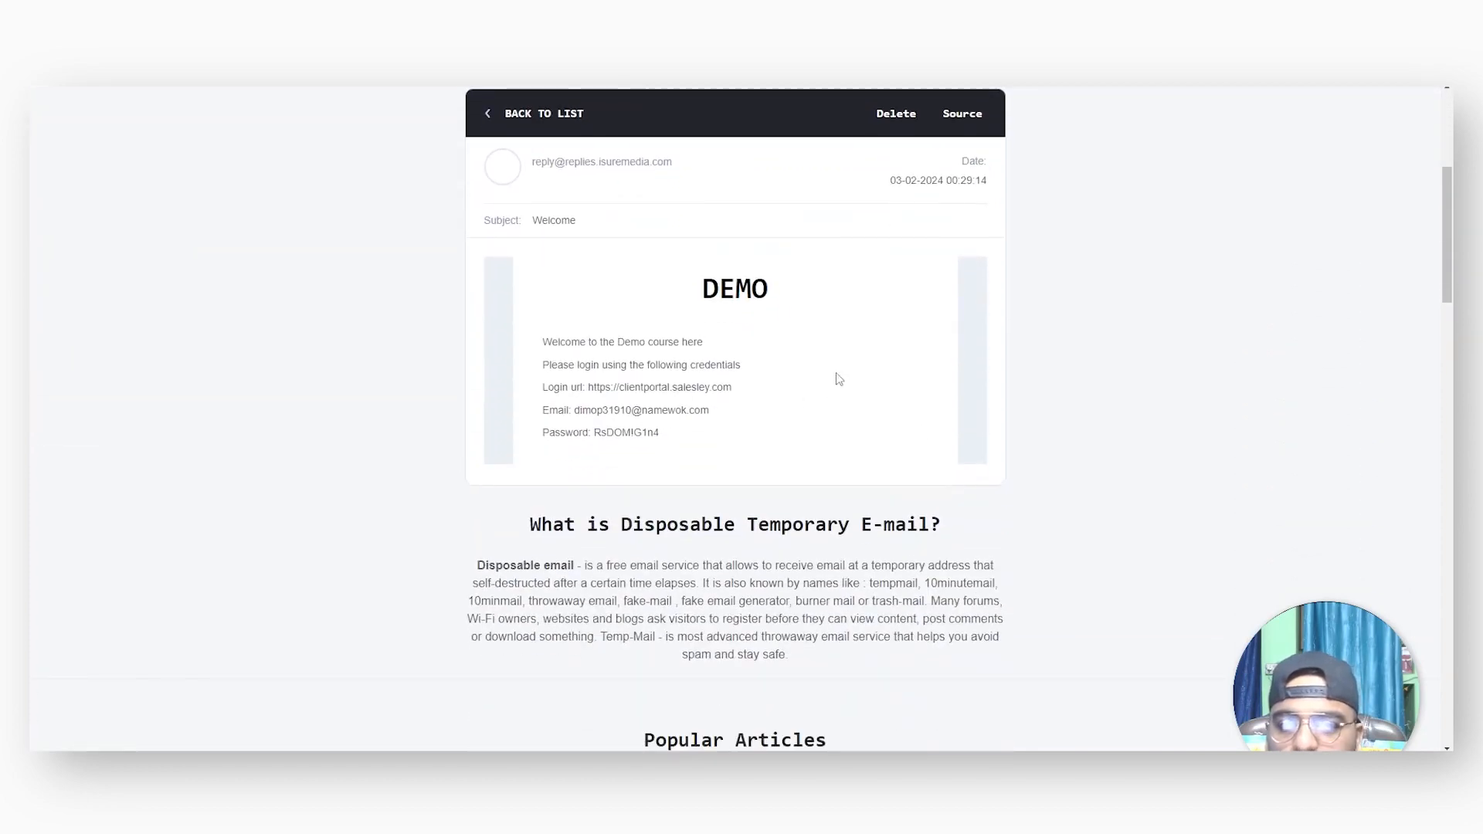